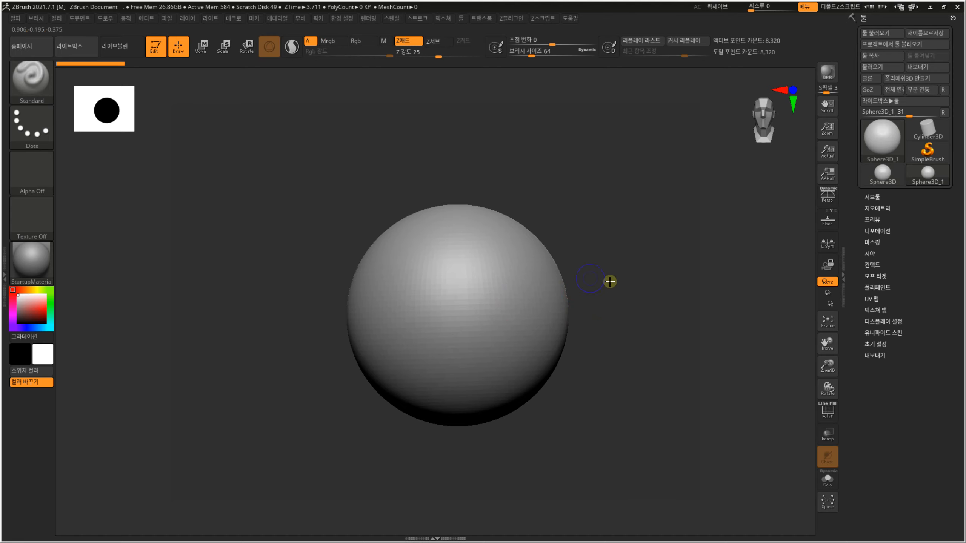
Convert the sphere to a PolyMesh3D and carve a shallow horizontal hollow at its front centre with the Inflat brush
click(907, 78)
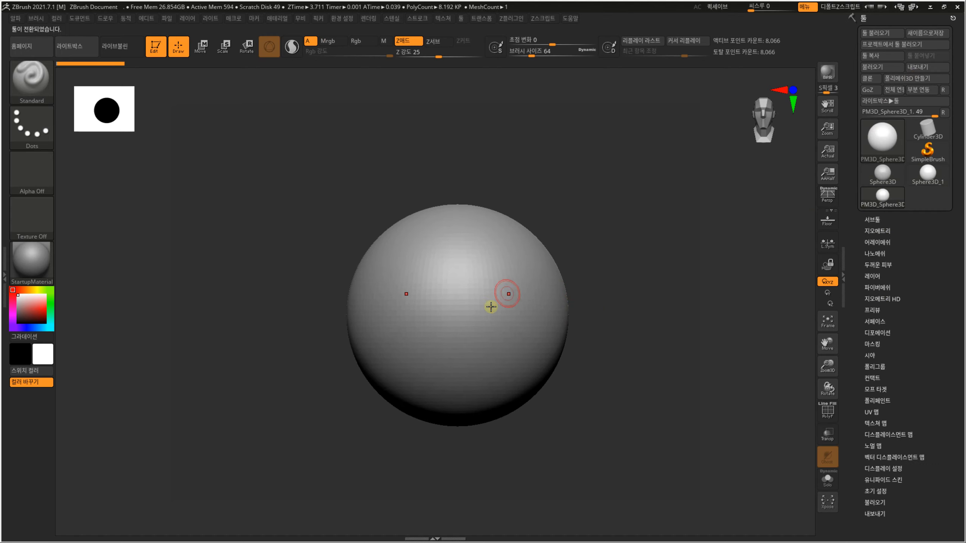
key(b)
key(i)
key(n)
key(s)
mouse_move(460, 309)
mouse_down()
mouse_move(476, 310)
mouse_move(464, 330)
mouse_move(493, 332)
mouse_move(478, 320)
mouse_up()
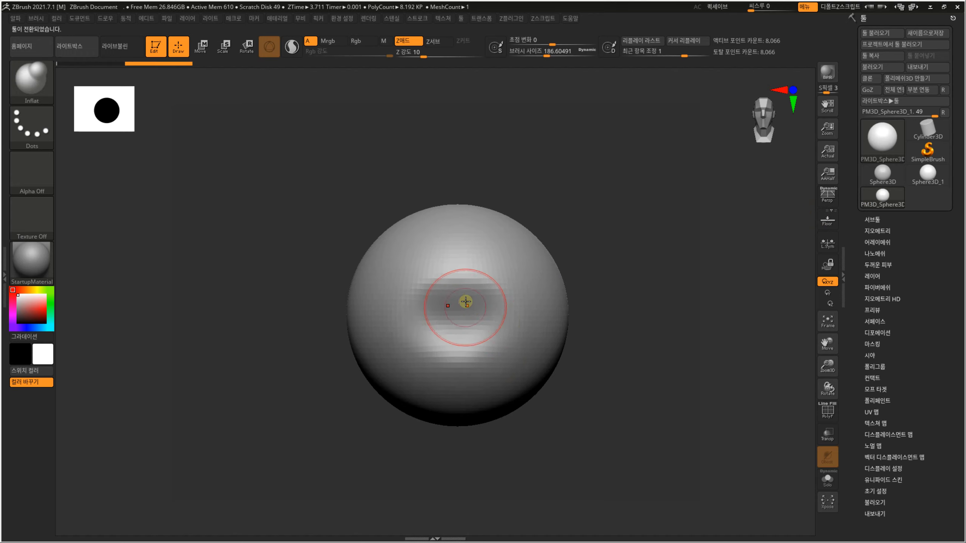
key(2)
key(1)
key(3)
key(2)
key(1)
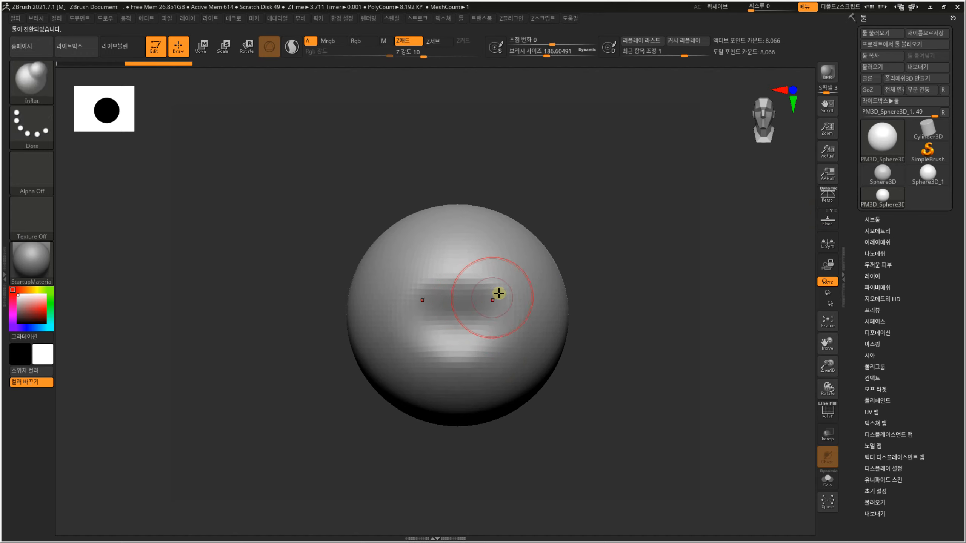
Assign 1 as the custom hotkey of the Move brush, replacing its previous assignment
click(49, 82)
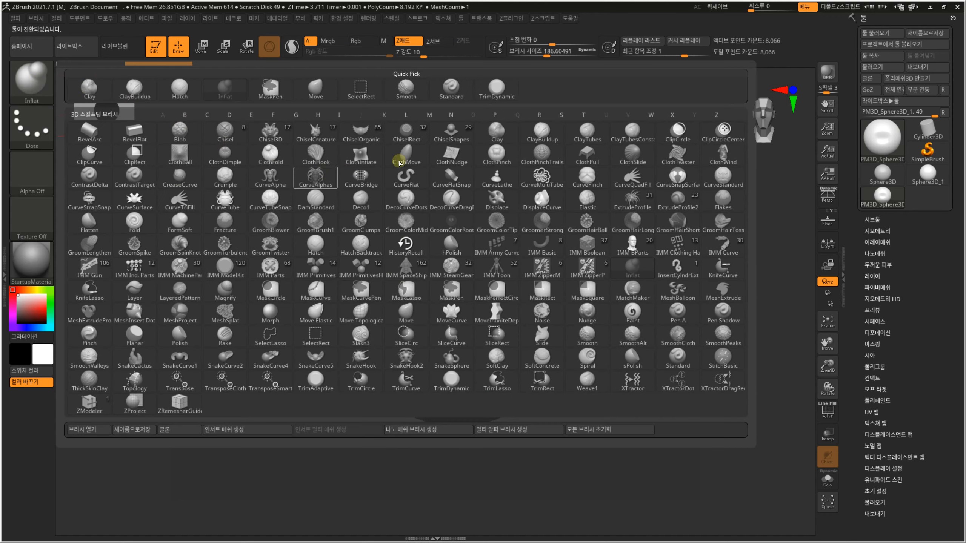
ctrl+alt+click(321, 88)
key(1)
click(518, 300)
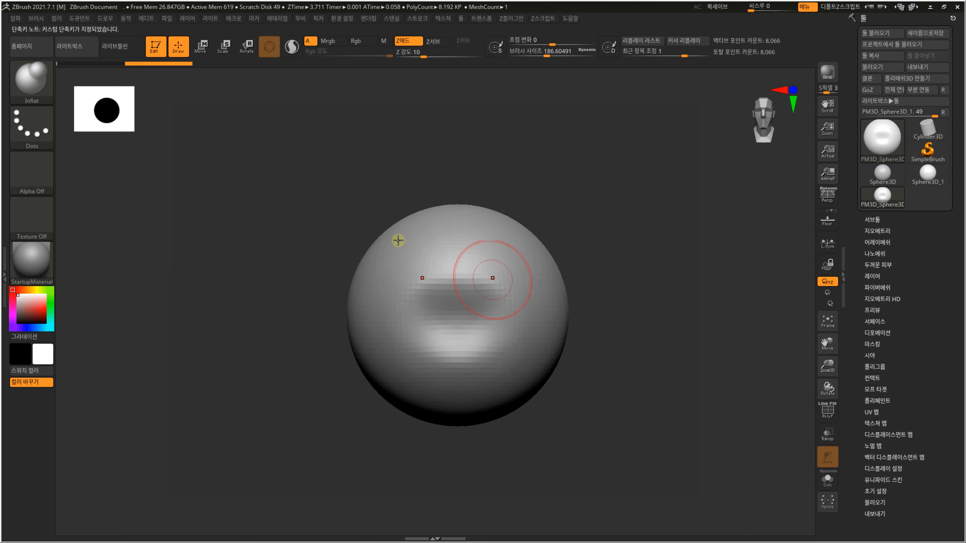
Assign a custom hotkey to the DamStandard brush and accept replacing the existing assignment
click(35, 84)
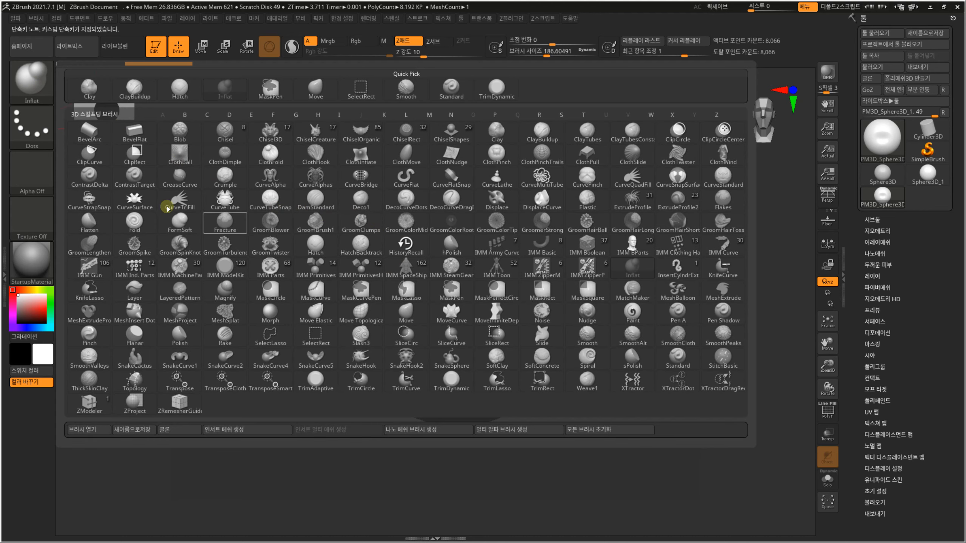
key(ctrl)
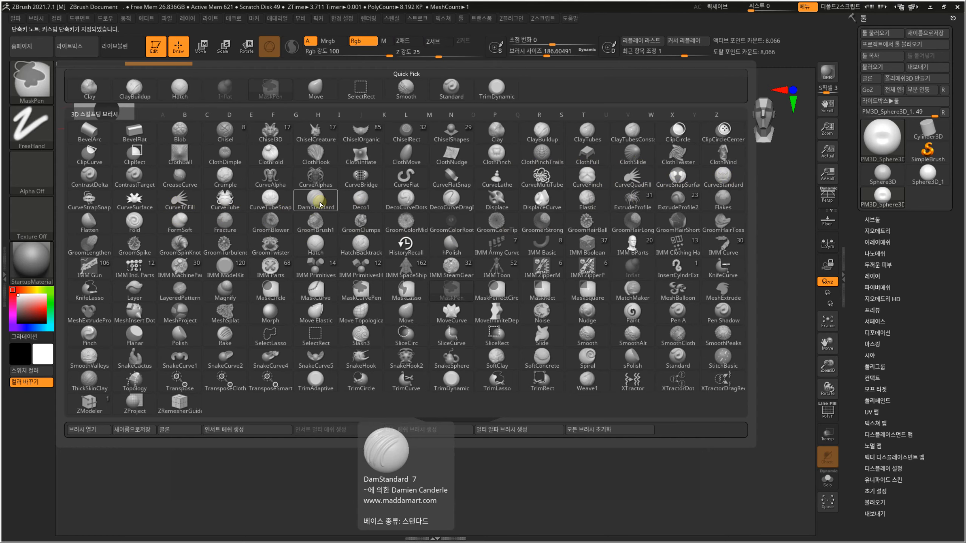
ctrl+alt+click(320, 205)
key(7)
click(517, 300)
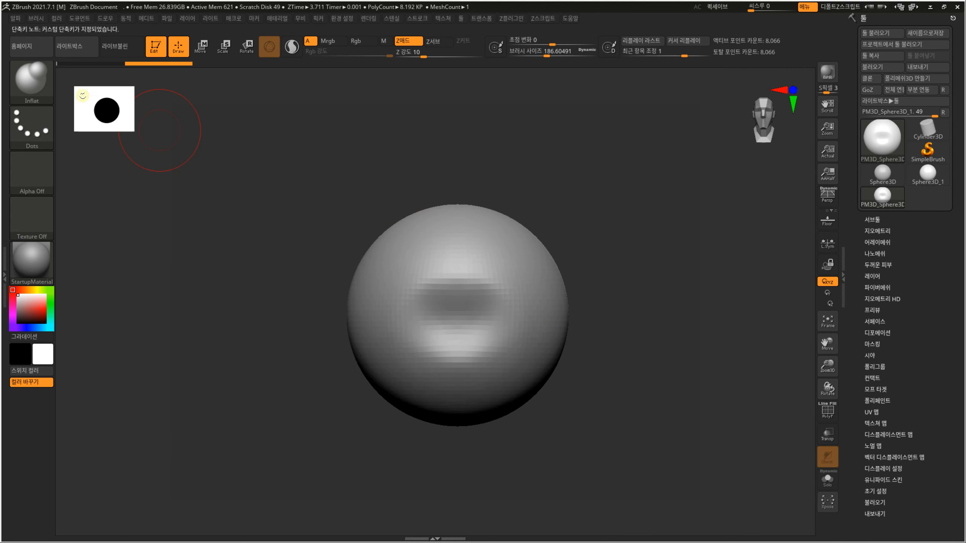
Assign 3 as the custom hotkey of the Inflat brush, replacing its previous assignment
click(38, 85)
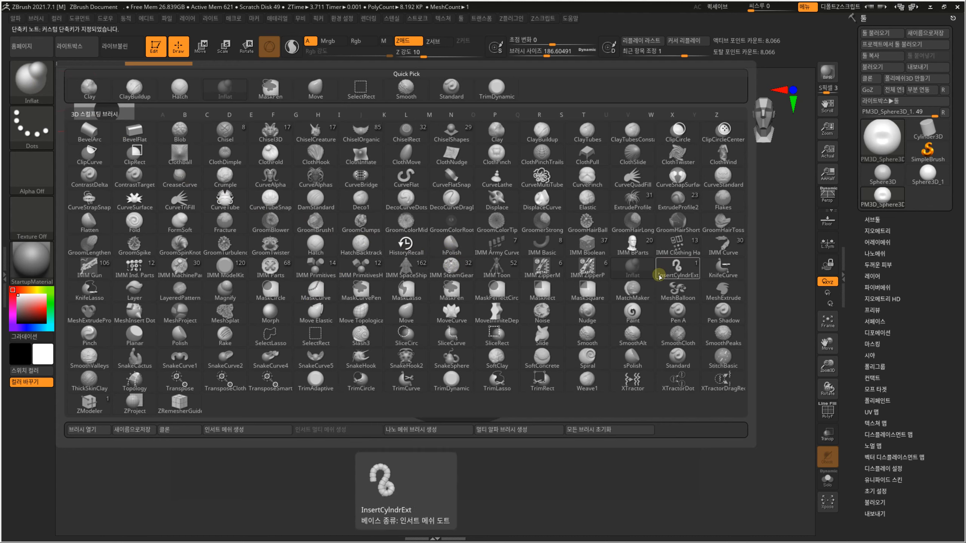
ctrl+alt+click(635, 269)
key(5)
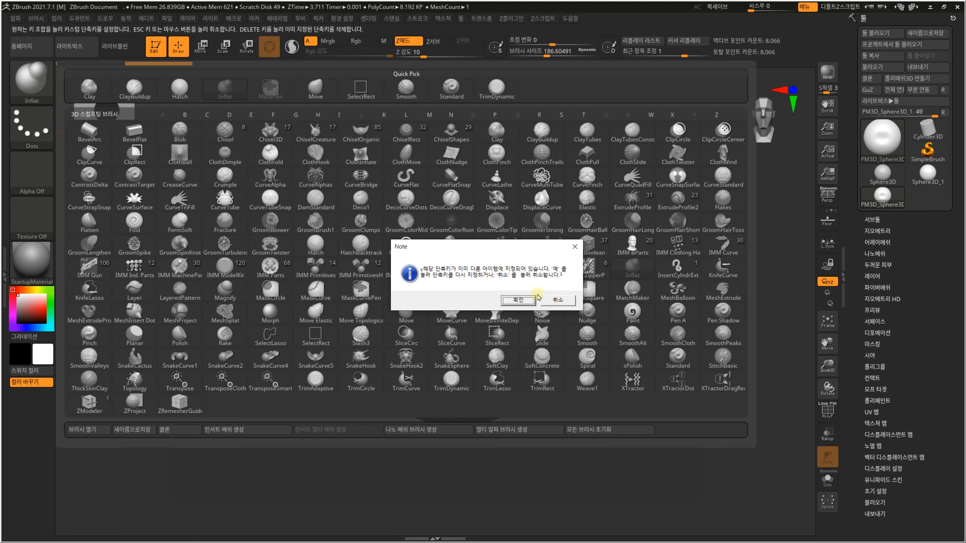
click(518, 300)
Assign 4 as the custom hotkey of the ClayBuildup brush, replacing its previous assignment
click(34, 98)
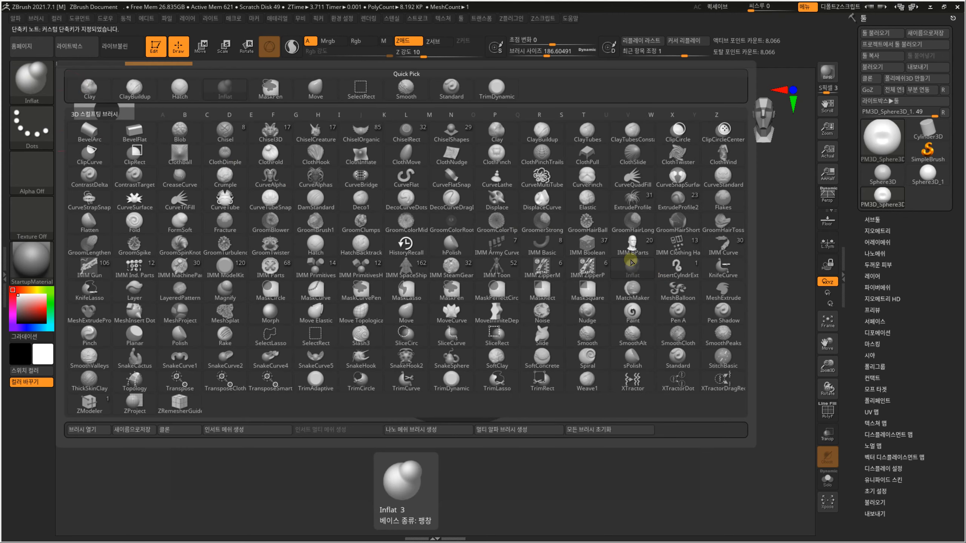
ctrl+alt+click(455, 388)
key(4)
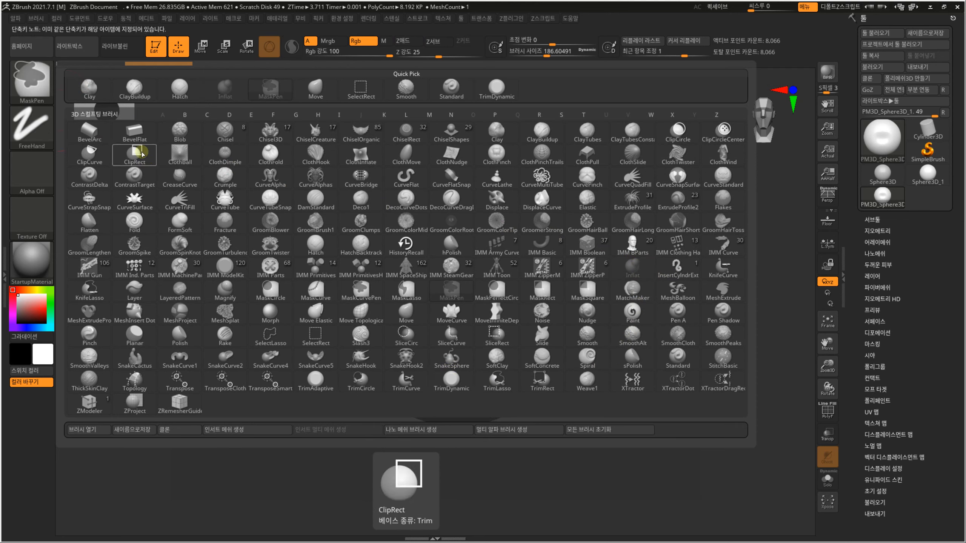
ctrl+alt+click(134, 93)
key(4)
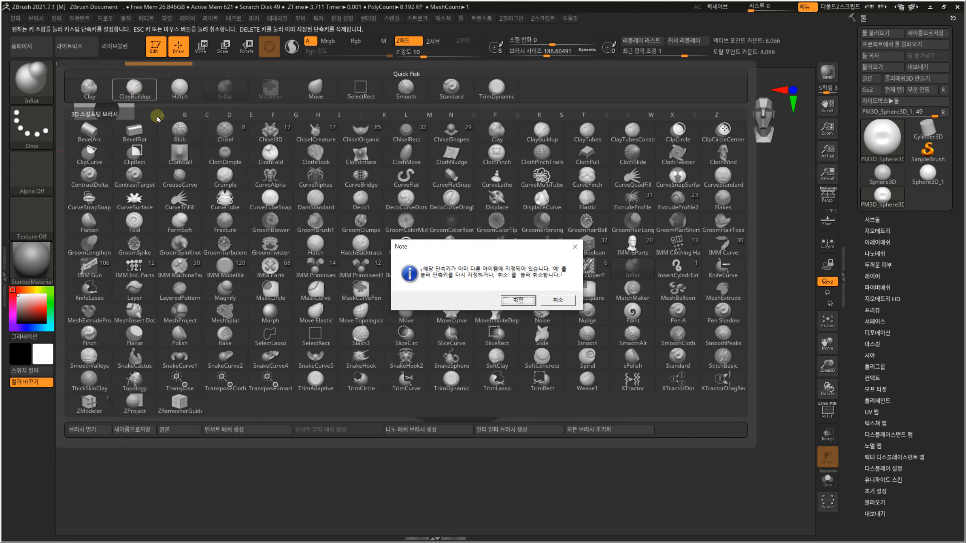
click(512, 301)
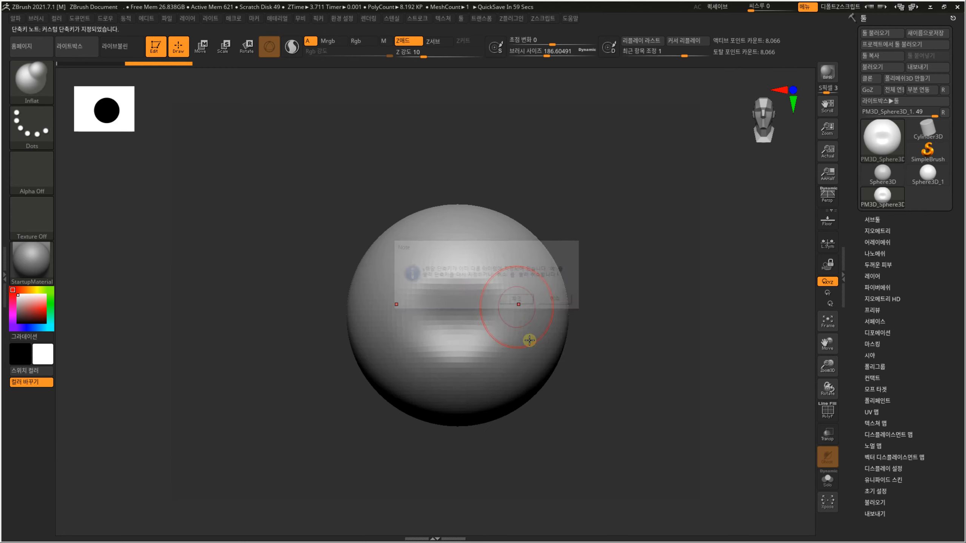
Carve a wide mouth cavity into the front of the sphere with the ClayBuildup brush at a size of about 154
click(876, 220)
key(4)
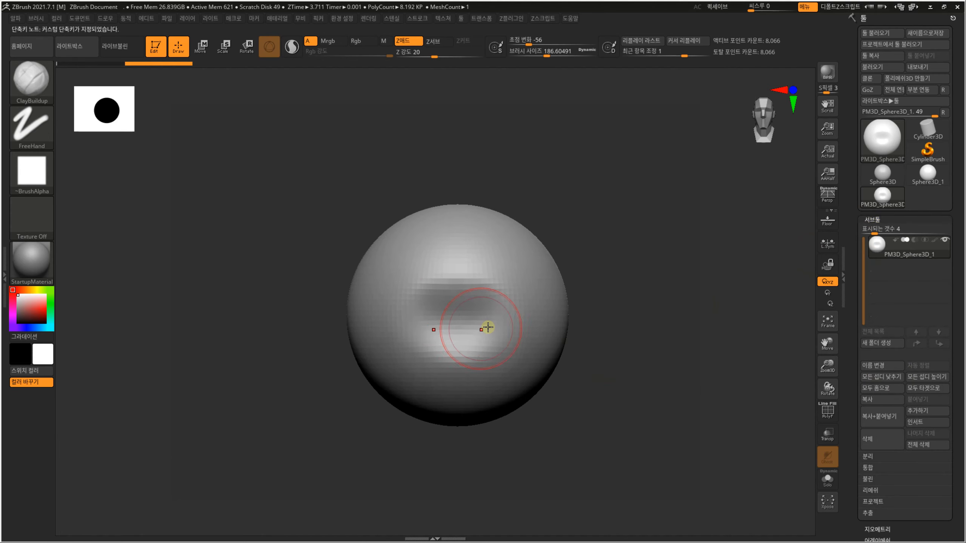
key(s)
drag(489, 325, 485, 325)
mouse_move(490, 324)
mouse_down()
mouse_move(479, 345)
mouse_move(460, 296)
mouse_move(479, 337)
mouse_move(468, 330)
mouse_move(463, 367)
mouse_move(459, 313)
mouse_move(485, 302)
mouse_move(498, 362)
mouse_move(486, 299)
mouse_move(470, 302)
mouse_up()
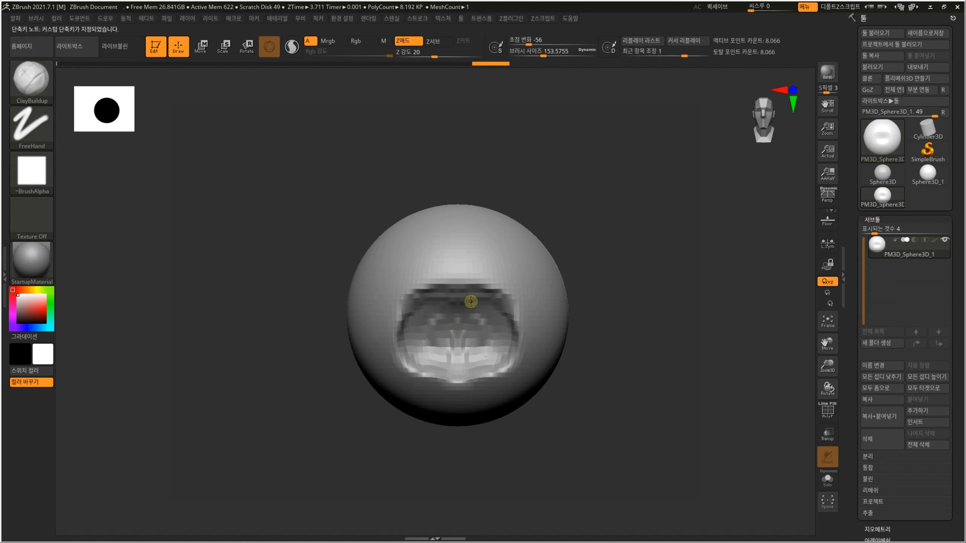
Sculpt a mirrored pair of small round eyes above the mouth with the brushes on the custom hotkeys, including DamStandard
key(s)
mouse_move(502, 250)
mouse_down()
mouse_move(515, 243)
mouse_move(503, 241)
mouse_up()
key(1)
key(s)
key(2)
key(s)
drag(582, 237, 654, 233)
Convert the sculpted sphere to a DynaMesh at resolution 128
mouse_move(621, 317)
alt+mouse_down()
mouse_move(592, 238)
mouse_move(629, 273)
mouse_move(744, 280)
alt+mouse_up()
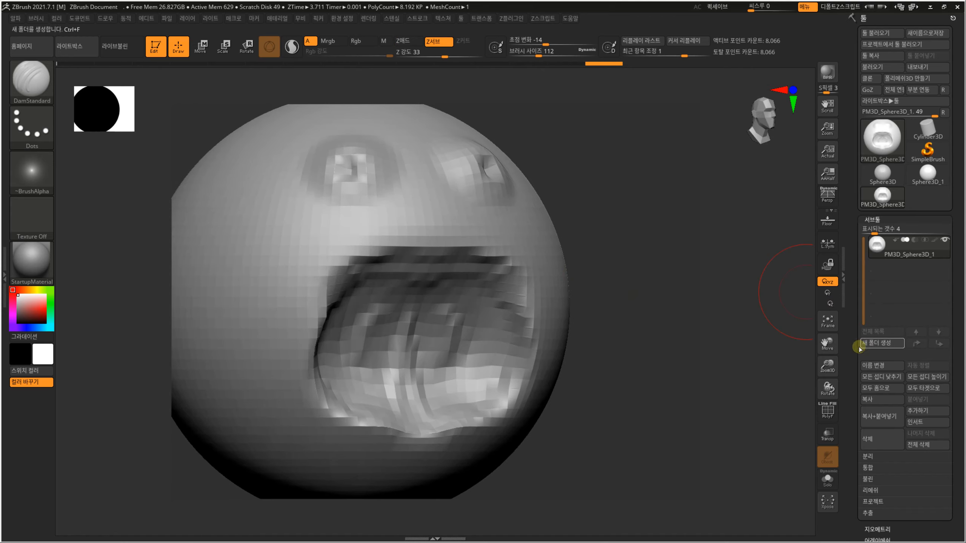
drag(852, 355, 892, 302)
click(876, 246)
click(882, 268)
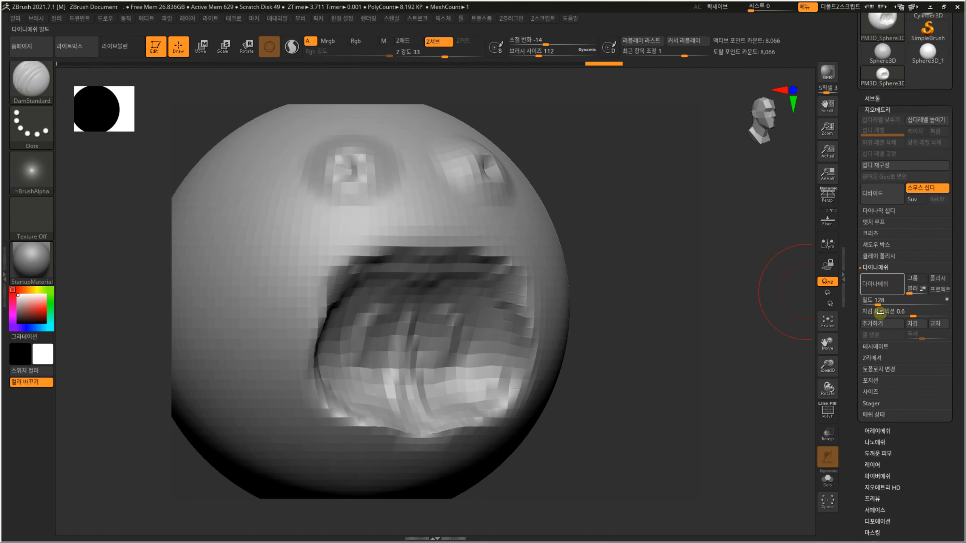
click(881, 285)
Build up a raised lip all around the mouth opening with the ClayBuildup brush at a size of about 101
key(b)
key(c)
key(b)
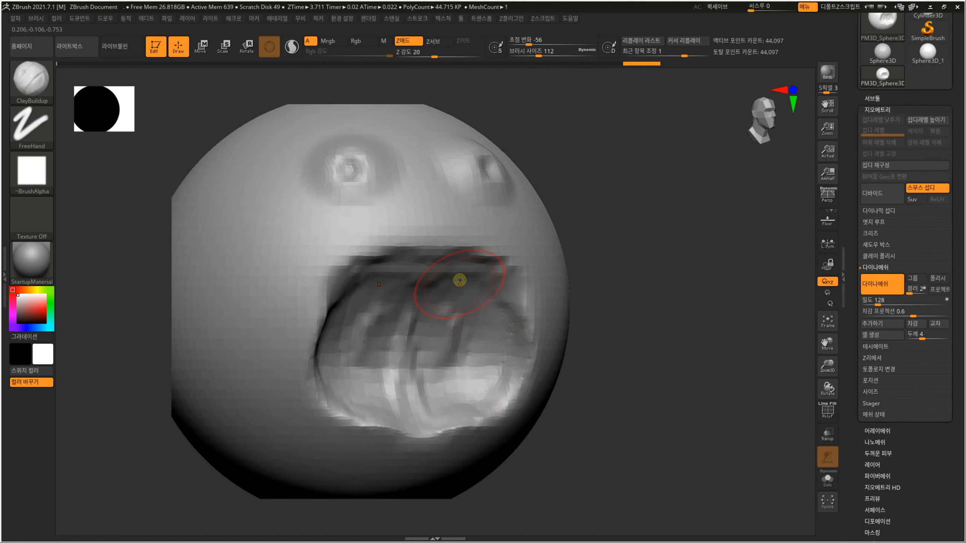
key(s)
mouse_move(460, 280)
mouse_down()
mouse_move(468, 266)
mouse_move(496, 286)
mouse_move(447, 246)
mouse_move(517, 270)
mouse_move(531, 287)
mouse_up()
key(ctrl+z)
key(s)
mouse_move(453, 243)
mouse_down()
mouse_move(528, 282)
mouse_move(540, 337)
mouse_up()
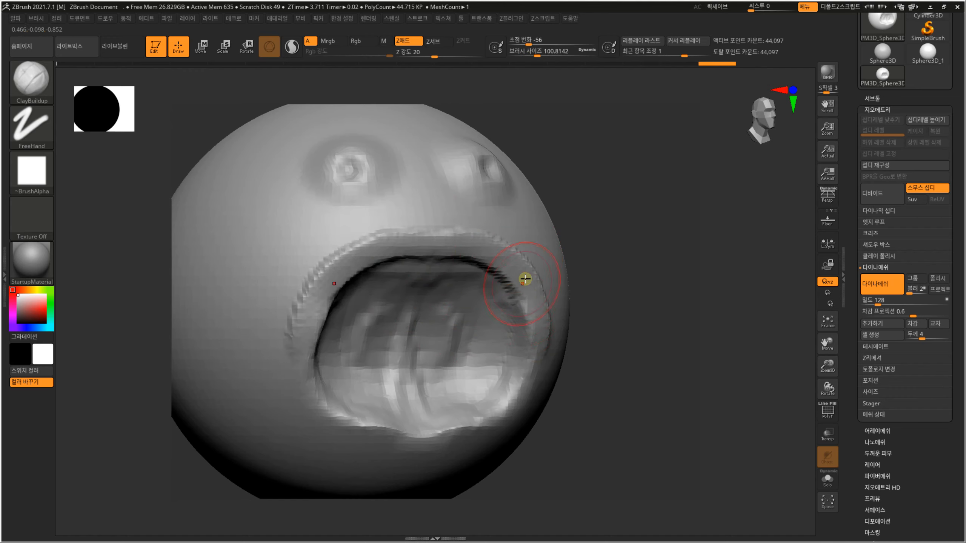
drag(524, 279, 535, 402)
mouse_move(541, 343)
mouse_down()
mouse_move(473, 430)
mouse_move(516, 424)
mouse_up()
drag(432, 434, 522, 429)
Carve the inside of the mouth deeper with subtractive ClayBuildup strokes at a brush size of about 132
drag(664, 418, 597, 365)
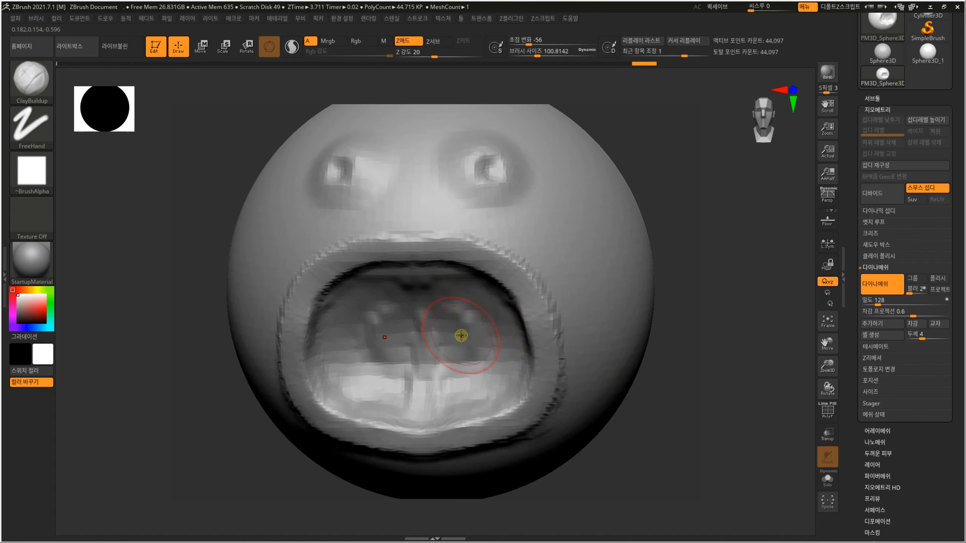
key(s)
mouse_move(462, 336)
mouse_down()
mouse_move(473, 334)
mouse_move(442, 321)
mouse_move(462, 352)
mouse_move(462, 378)
mouse_move(416, 306)
mouse_move(425, 276)
mouse_move(447, 282)
mouse_move(419, 300)
mouse_move(459, 284)
mouse_move(496, 309)
mouse_move(508, 383)
mouse_up()
key(s)
alt+drag(480, 302, 486, 394)
alt+drag(464, 297, 463, 394)
mouse_move(451, 295)
alt+mouse_down()
mouse_move(442, 393)
mouse_move(457, 371)
alt+mouse_up()
alt+drag(466, 298, 492, 382)
Smooth the mouth interior and the raised lip around the opening
drag(705, 416, 690, 377)
mouse_move(432, 326)
shift+mouse_down()
mouse_move(500, 359)
mouse_move(464, 285)
shift+mouse_up()
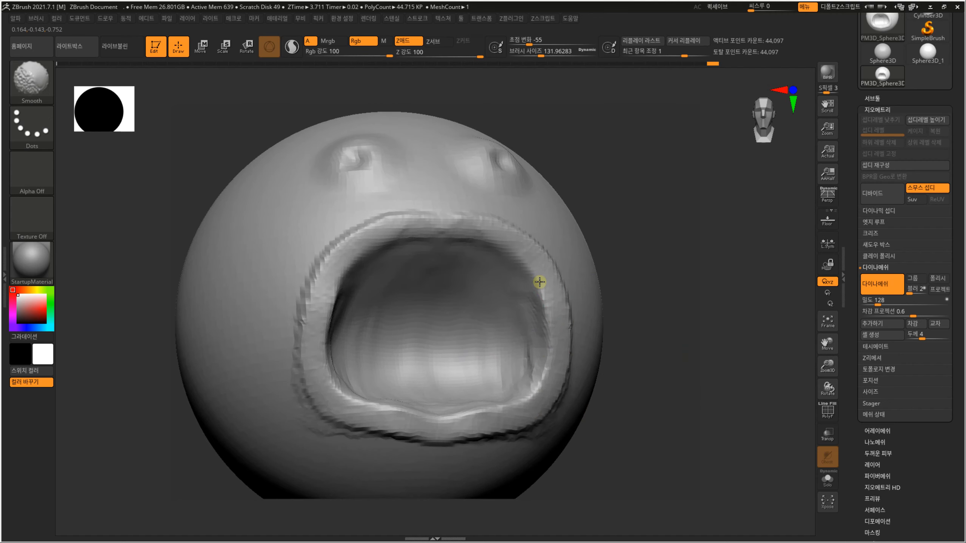
mouse_move(540, 281)
shift+mouse_down()
mouse_move(558, 390)
mouse_move(457, 432)
mouse_move(522, 409)
shift+mouse_up()
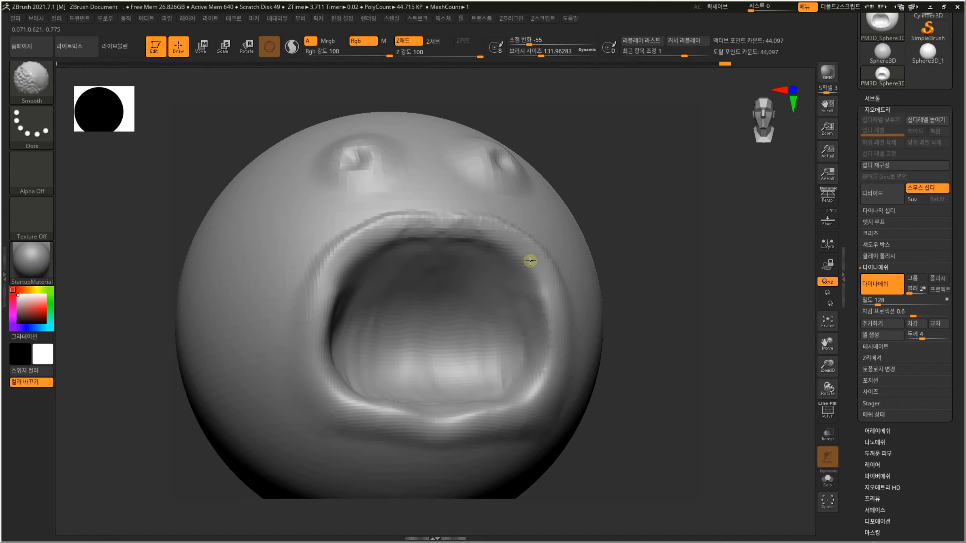
mouse_move(448, 241)
shift+mouse_down()
mouse_move(510, 300)
mouse_move(463, 322)
mouse_move(478, 362)
mouse_move(494, 364)
shift+mouse_up()
Examine the head and the mouth cavity from the front and from the side
shift+drag(658, 356, 619, 326)
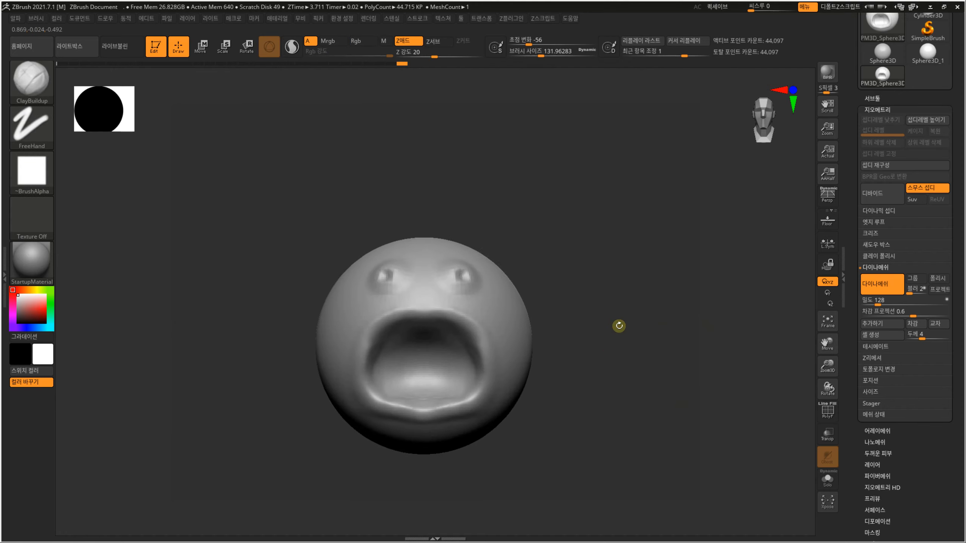
alt+drag(598, 361, 571, 273)
mouse_move(563, 282)
mouse_down()
mouse_move(610, 293)
mouse_move(571, 280)
mouse_move(573, 288)
mouse_up()
alt+drag(574, 288, 592, 310)
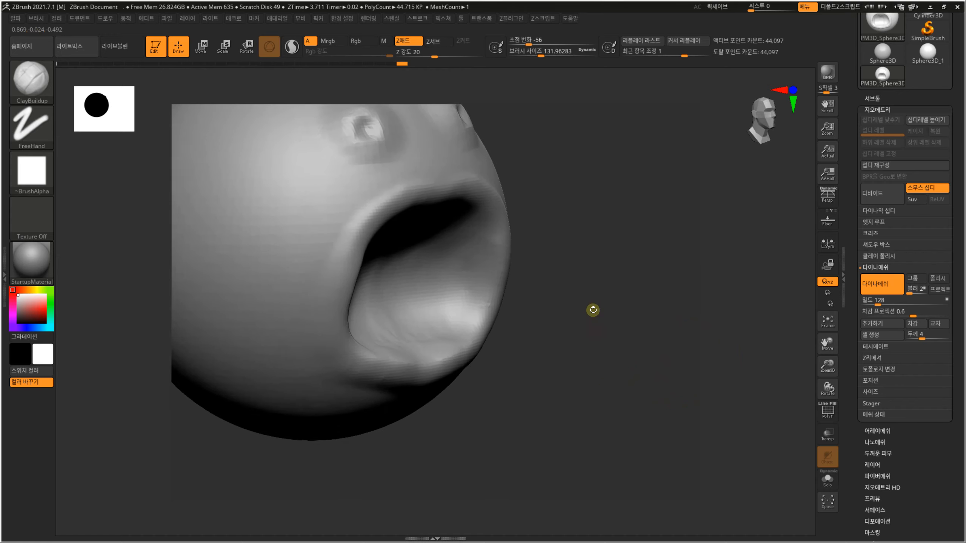
alt+drag(593, 246, 540, 319)
drag(532, 315, 558, 329)
key(shift)
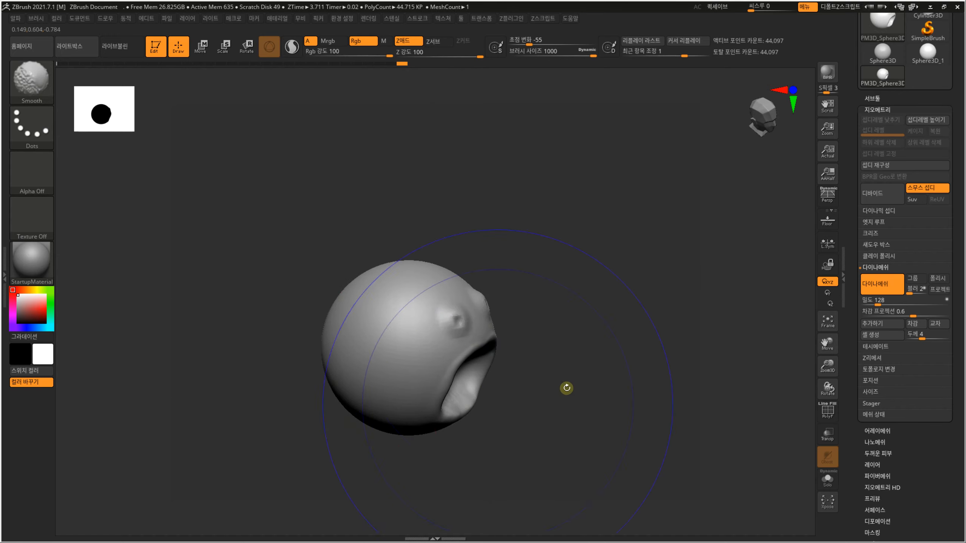
mouse_move(566, 388)
shift+mouse_down()
mouse_move(535, 308)
mouse_move(594, 333)
mouse_move(533, 339)
shift+mouse_up()
Inflate an arched gum ridge inside the upper mouth with the Inflat brush at a size of about 101, and smooth it
key(s)
alt+drag(680, 314, 579, 280)
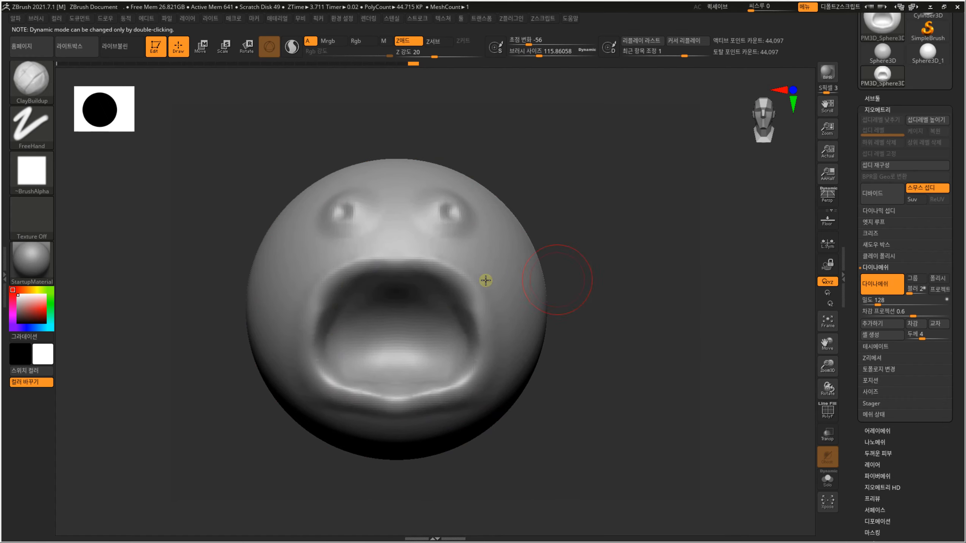
drag(648, 329, 688, 334)
alt+drag(565, 316, 585, 334)
mouse_move(650, 310)
alt+mouse_down()
mouse_move(608, 307)
mouse_move(598, 316)
mouse_move(613, 296)
alt+mouse_up()
key(b)
key(i)
key(n)
key(s)
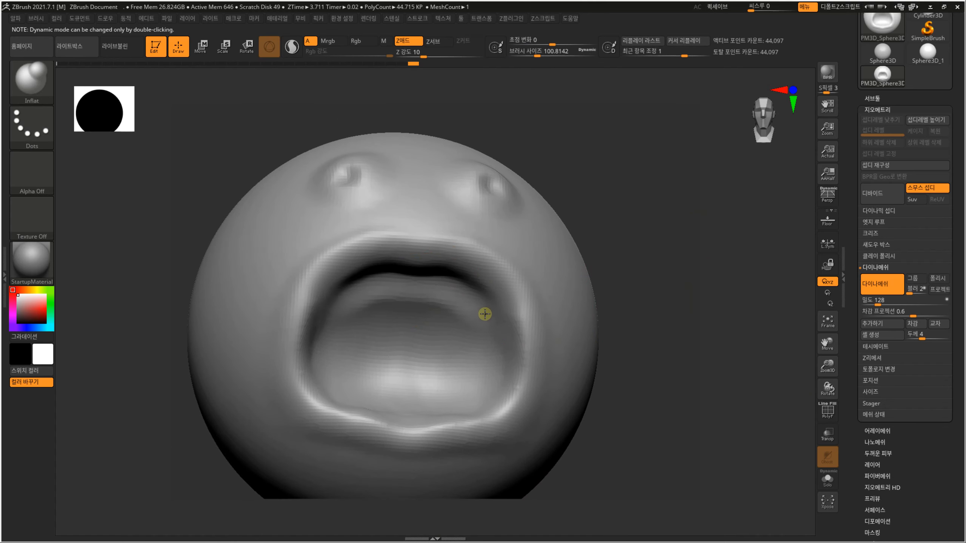
drag(619, 251, 455, 317)
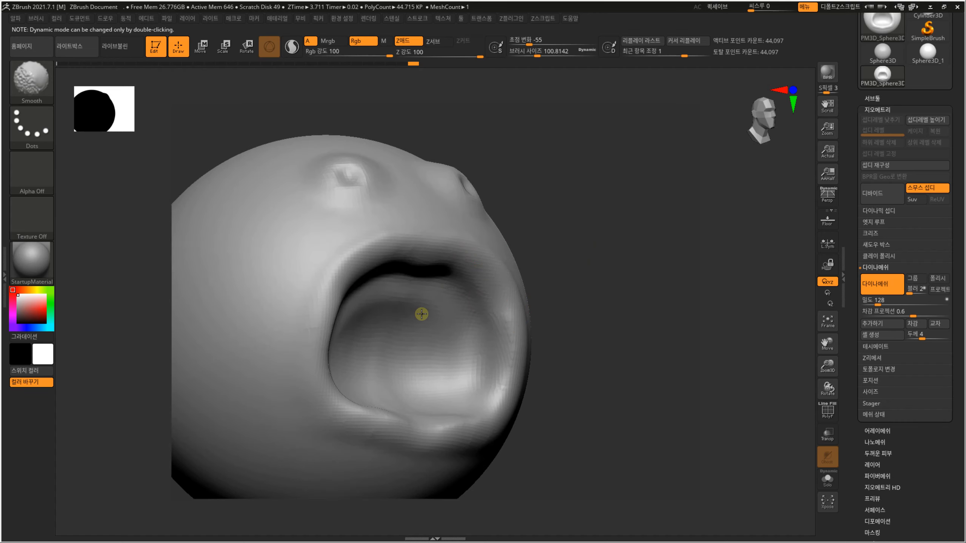
Try pulling a mirrored pair of pointed fangs down from the upper mouth rim with the Move brush at a size of about 33
mouse_move(630, 296)
mouse_down()
mouse_move(647, 339)
mouse_move(670, 350)
mouse_move(567, 306)
mouse_up()
key(s)
key(b)
key(m)
key(v)
key(s)
drag(500, 315, 495, 316)
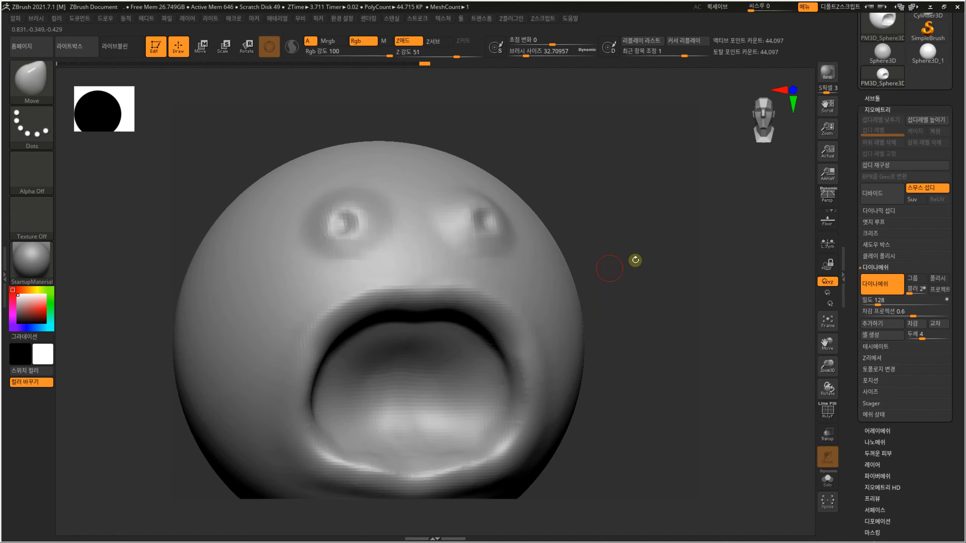
mouse_move(634, 261)
mouse_down()
mouse_move(630, 231)
mouse_move(640, 257)
mouse_move(623, 231)
mouse_move(601, 240)
mouse_up()
drag(423, 300, 421, 336)
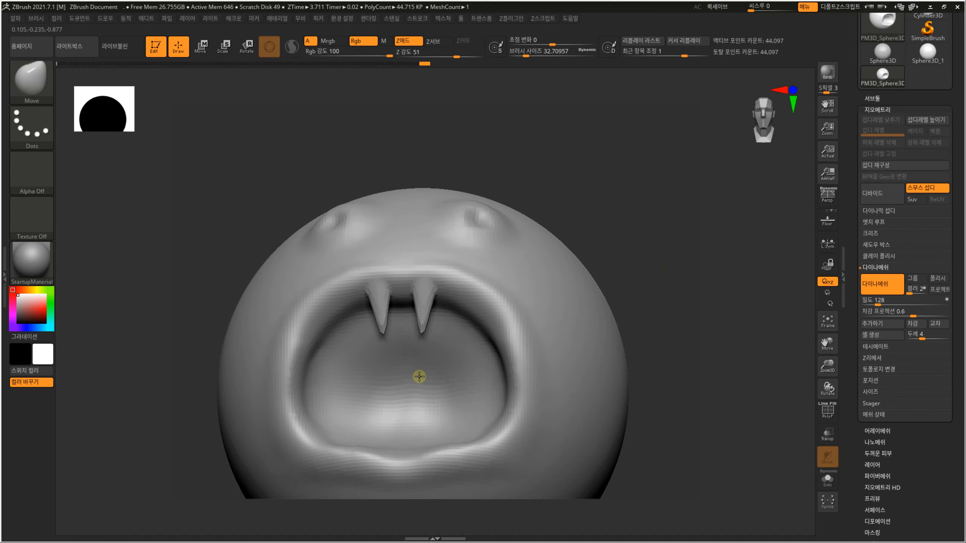
drag(638, 187, 651, 259)
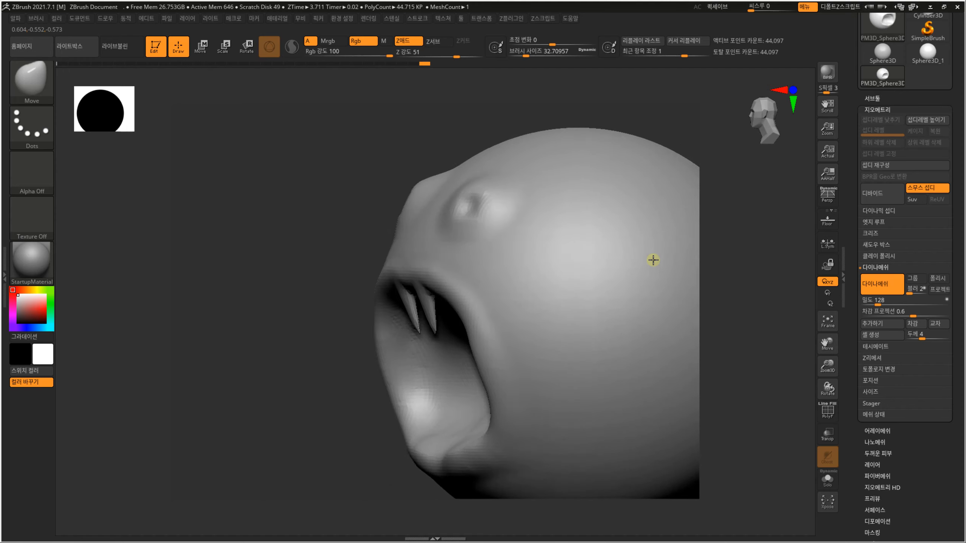
key(ctrl+z)
drag(323, 341, 352, 359)
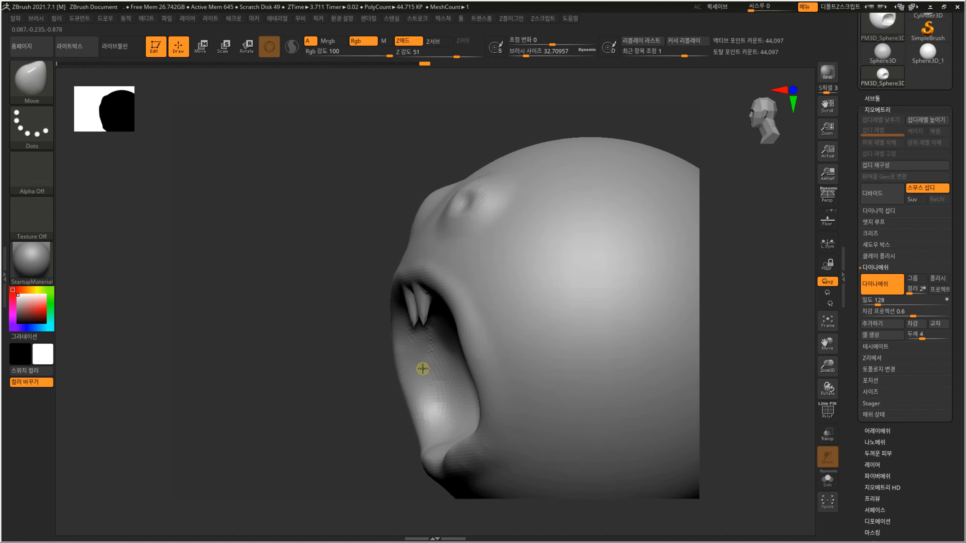
Paint a mirrored row of round tooth masks along the inner upper mouth rim with MaskPen at a brush size of about 33
drag(356, 409, 608, 251)
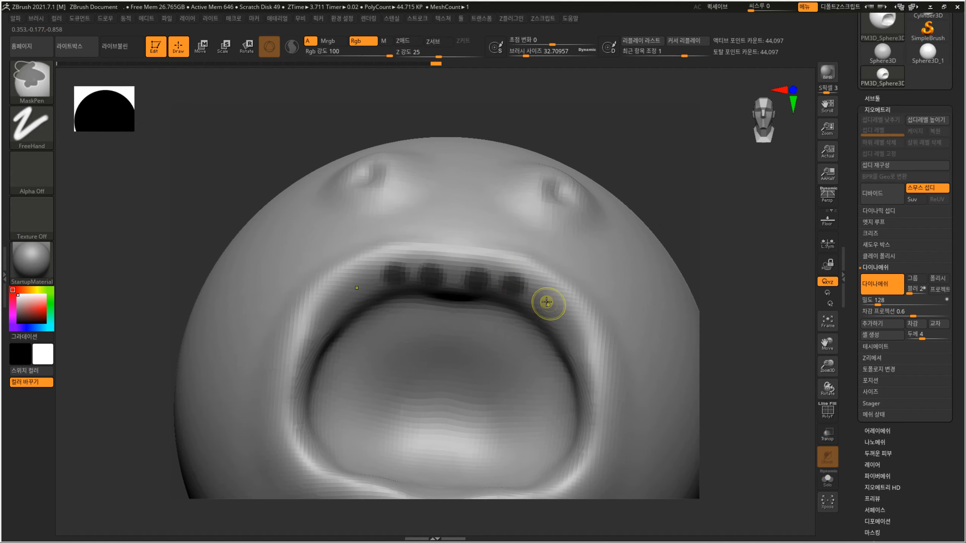
mouse_move(610, 178)
mouse_down()
mouse_move(679, 202)
mouse_move(709, 180)
mouse_move(667, 203)
mouse_move(636, 197)
mouse_move(667, 216)
mouse_up()
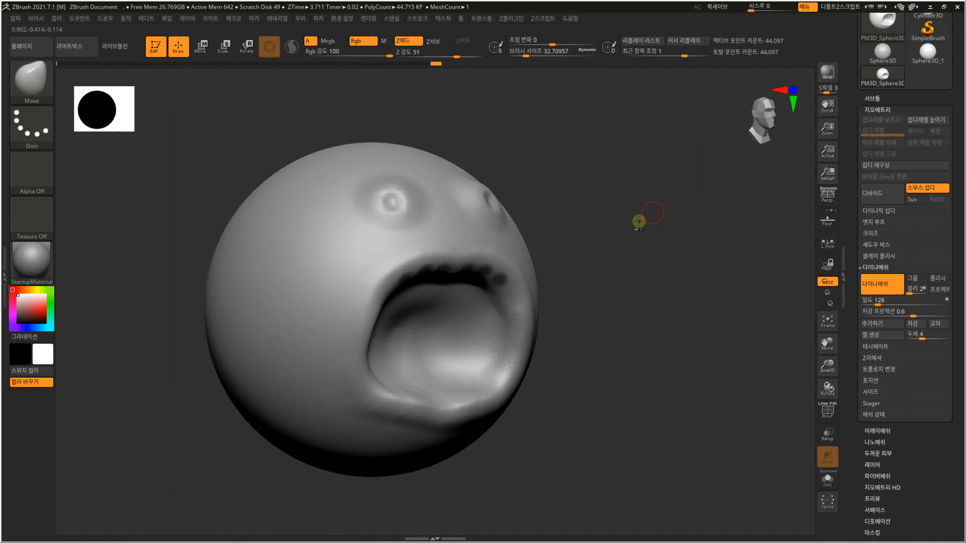
Try inverting the tooth mask and pulling the six unmasked spots on the upper mouth rim downward into long teeth
ctrl+click(641, 236)
shift+drag(622, 260, 610, 268)
key(w)
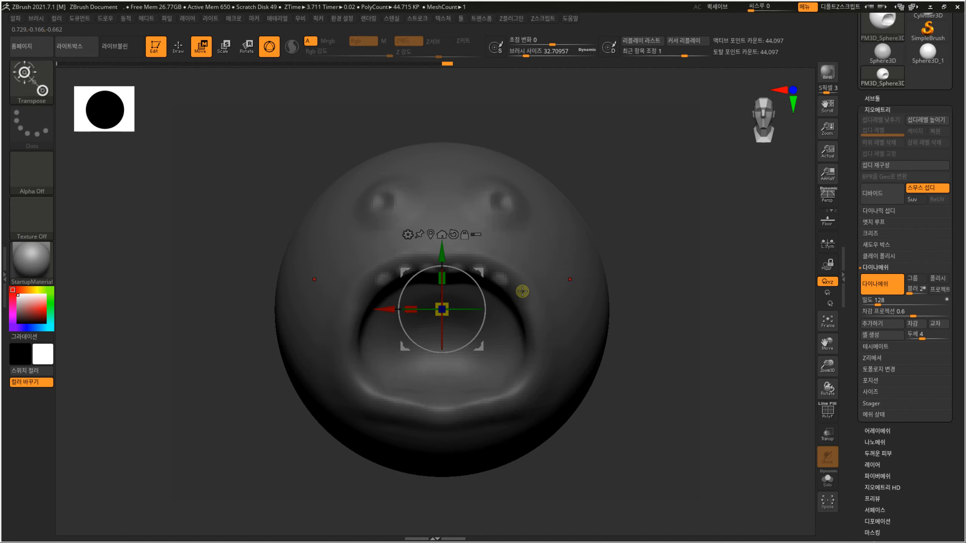
alt+drag(445, 251, 444, 219)
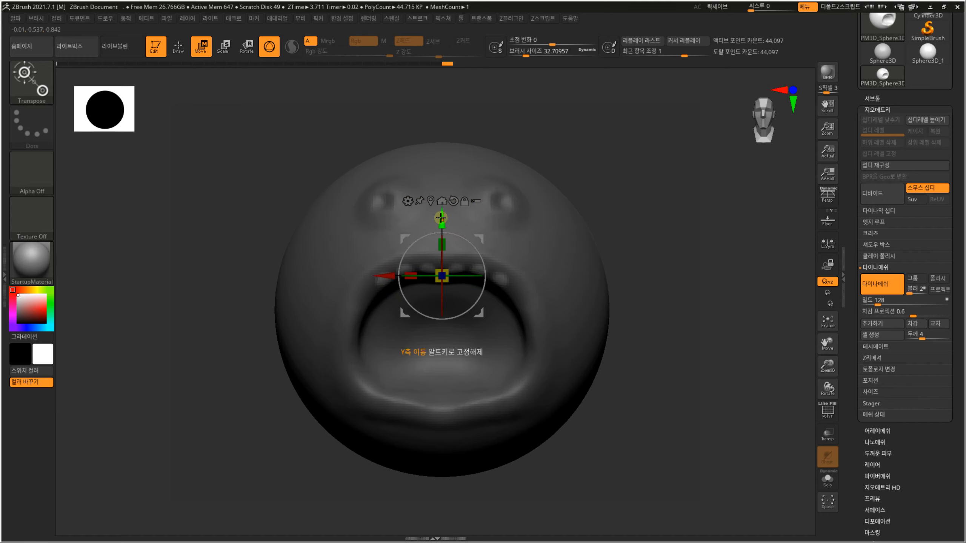
drag(441, 217, 441, 264)
key(q)
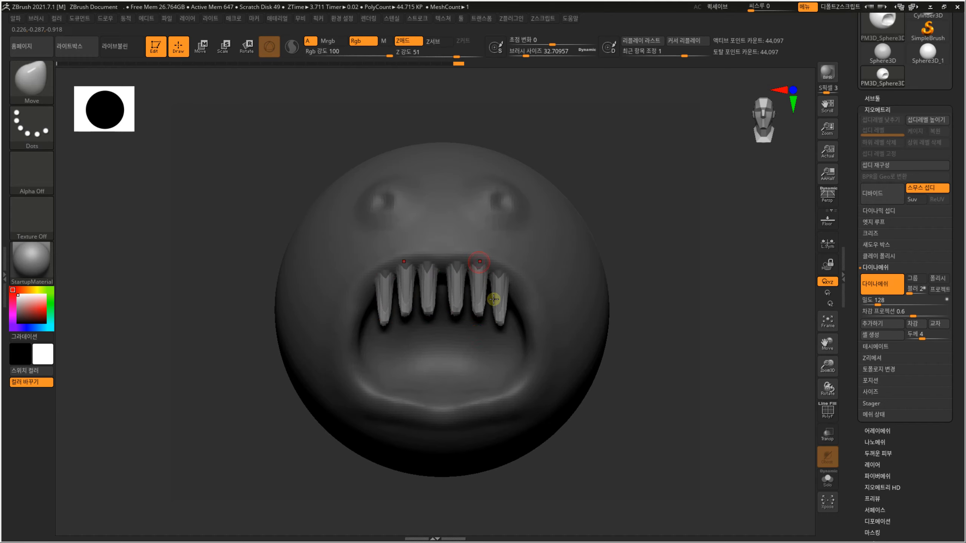
Try tapering the teeth with the Smooth brush at a size of about 136 and lengthening them downward again
key(s)
mouse_move(483, 314)
mouse_down()
mouse_move(509, 317)
mouse_move(462, 309)
mouse_move(500, 315)
mouse_move(460, 299)
mouse_move(496, 304)
mouse_up()
key(s)
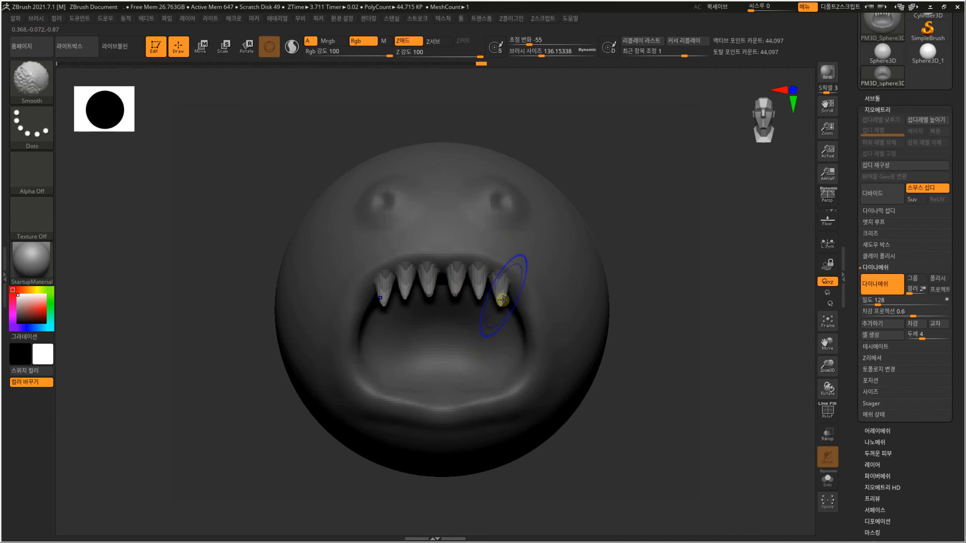
mouse_move(625, 238)
mouse_down()
mouse_move(625, 209)
mouse_move(599, 265)
mouse_move(595, 257)
mouse_move(565, 274)
mouse_up()
key(w)
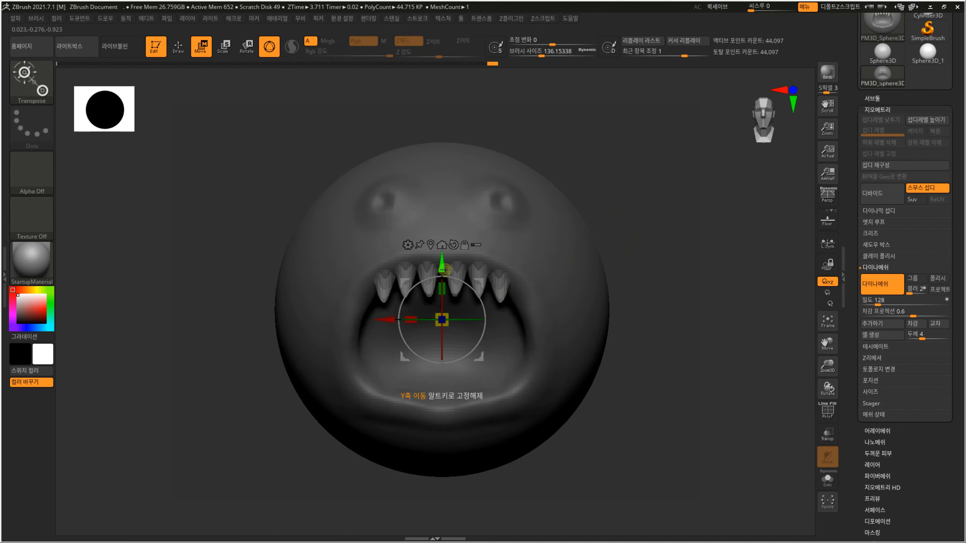
drag(444, 272, 443, 294)
key(q)
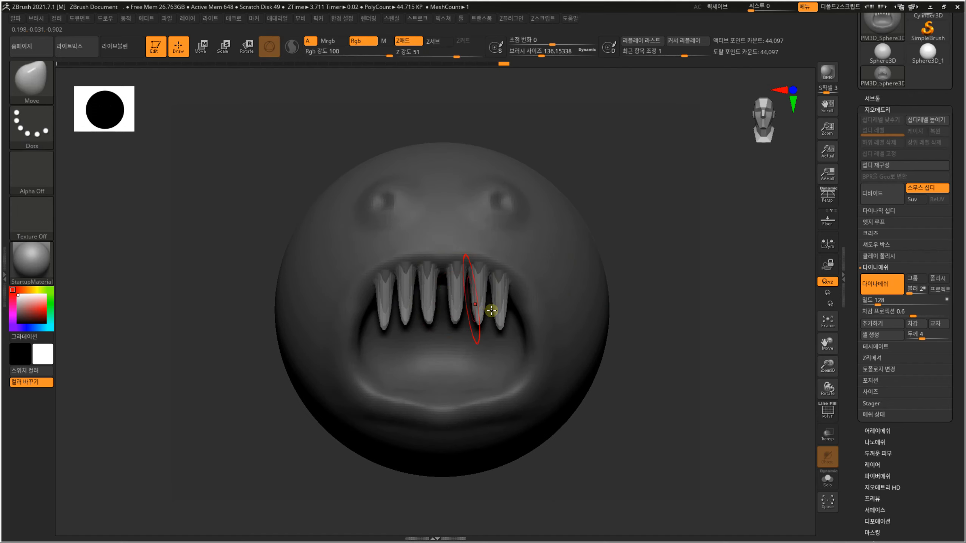
Try refining the teeth into slimmer points with the Inflat brush at sizes of about 187 and 124, and clear the mask
alt+drag(636, 235, 645, 253)
key(b)
key(i)
key(n)
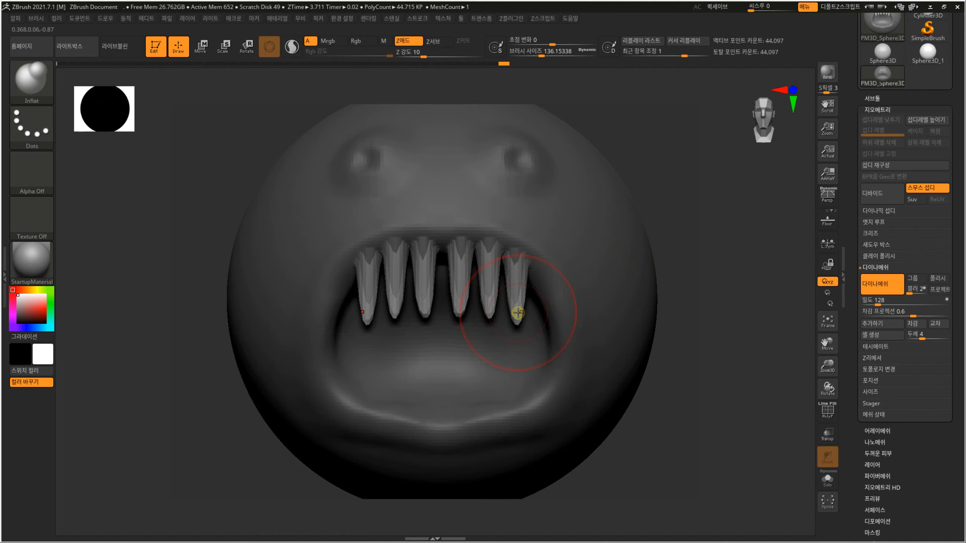
key(s)
drag(518, 315, 521, 315)
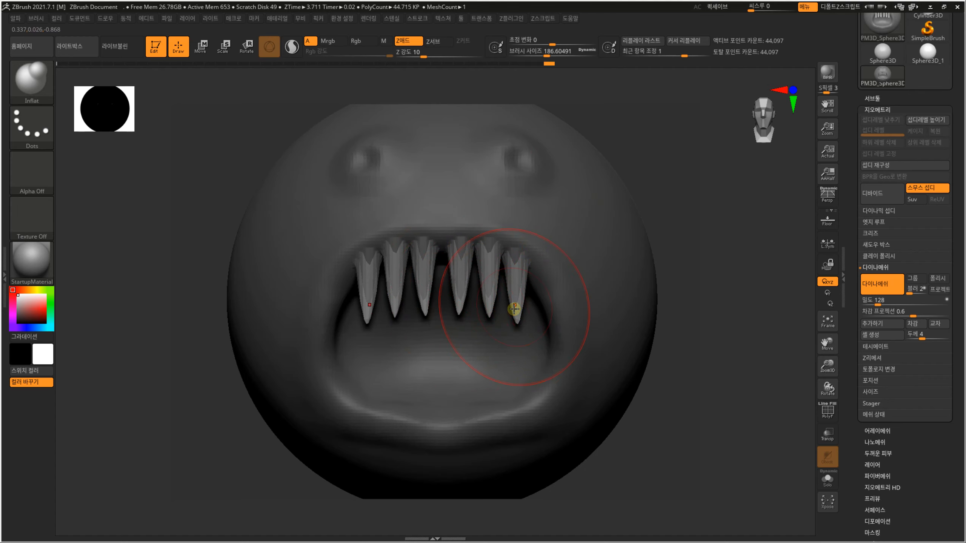
mouse_move(648, 159)
mouse_down()
mouse_move(613, 252)
mouse_move(649, 278)
mouse_move(671, 316)
mouse_up()
key(s)
mouse_move(673, 309)
mouse_down()
mouse_move(656, 271)
mouse_move(655, 314)
mouse_up()
key(ctrl+z)
shift+drag(500, 338, 493, 314)
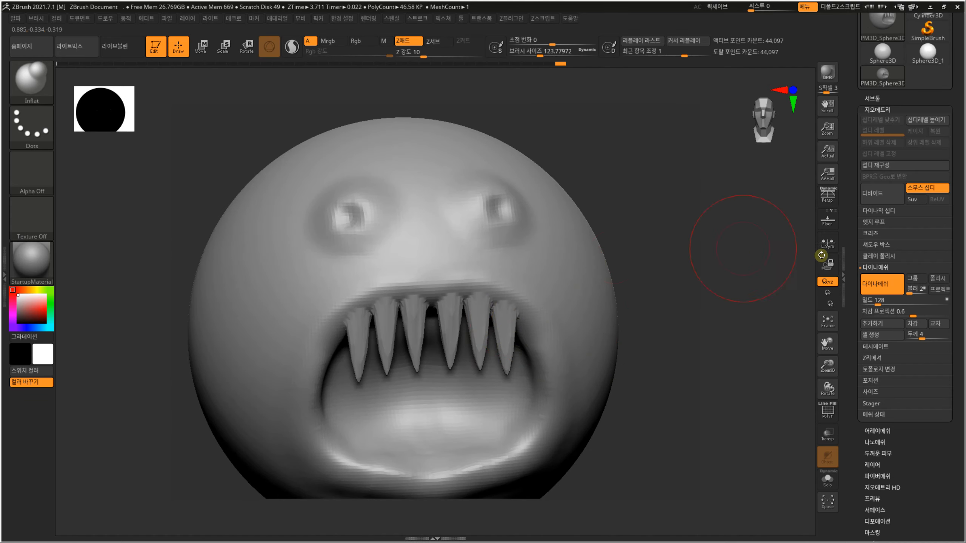
Try remeshing the head with DynaMesh at a resolution of 256
click(878, 300)
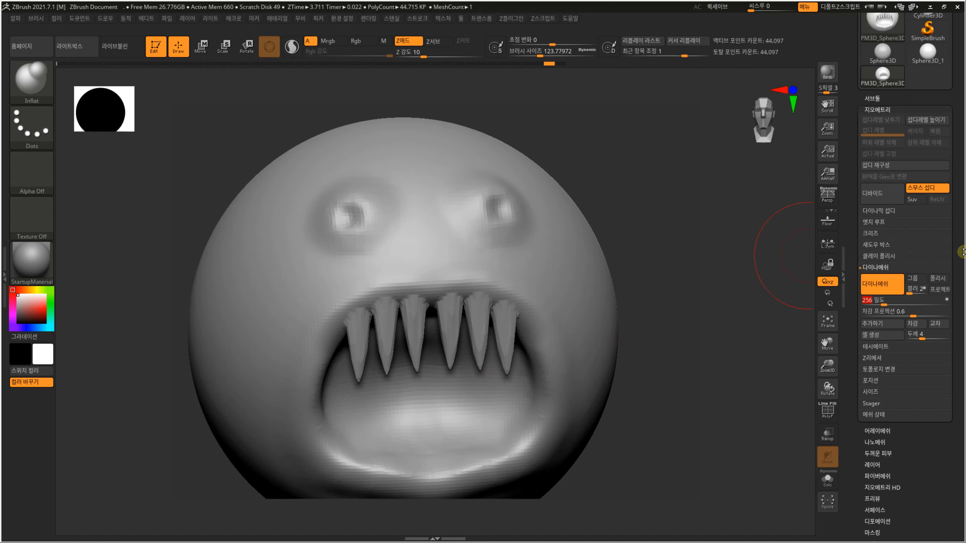
ctrl+drag(657, 259, 696, 300)
drag(693, 352, 672, 329)
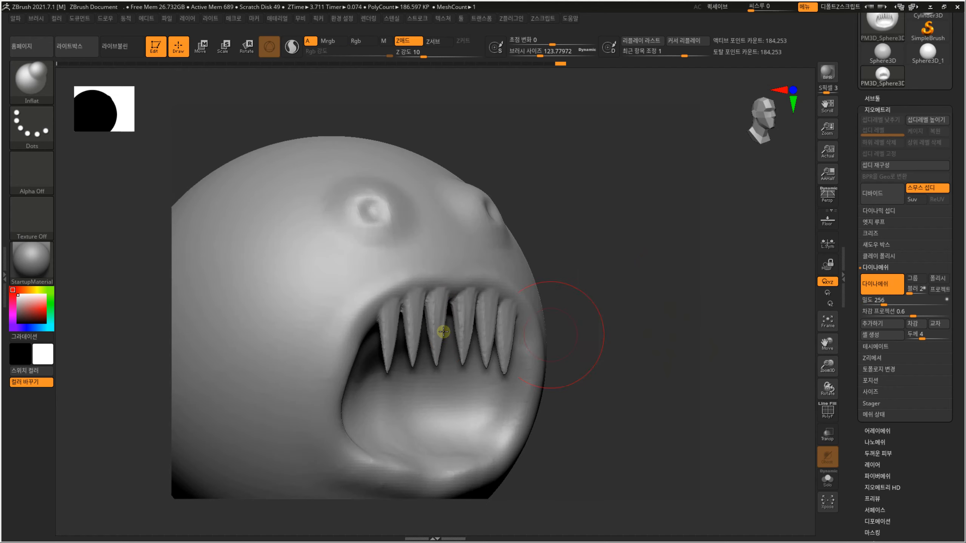
Try thickening the upper teeth with the Inflat brush at a size of about 65
key(s)
drag(473, 340, 465, 340)
mouse_move(648, 287)
mouse_down()
mouse_move(629, 272)
mouse_move(623, 235)
mouse_up()
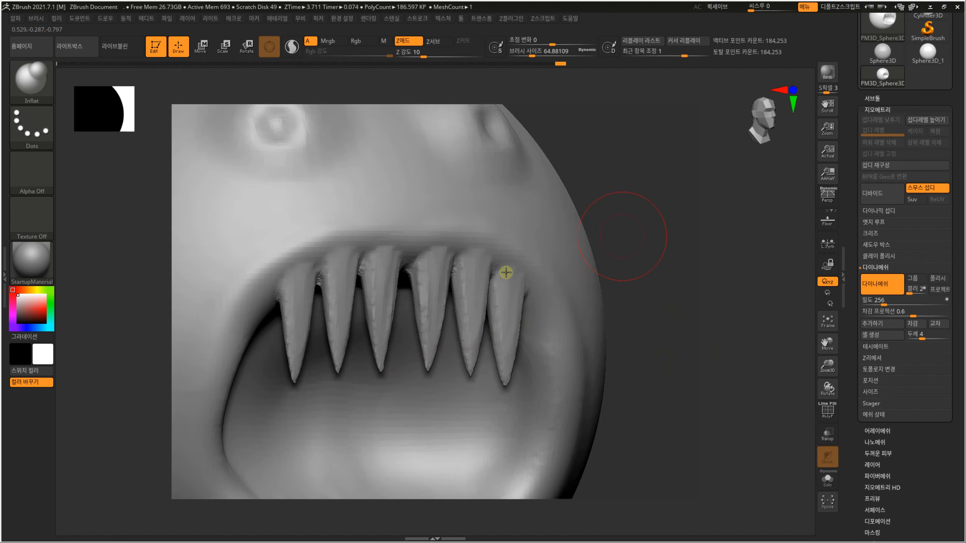
Try flattening the surfaces and roots of the upper teeth with the TrimDynamic brush at a size of about 41
key(b)
key(t)
key(d)
key(s)
drag(438, 310, 422, 319)
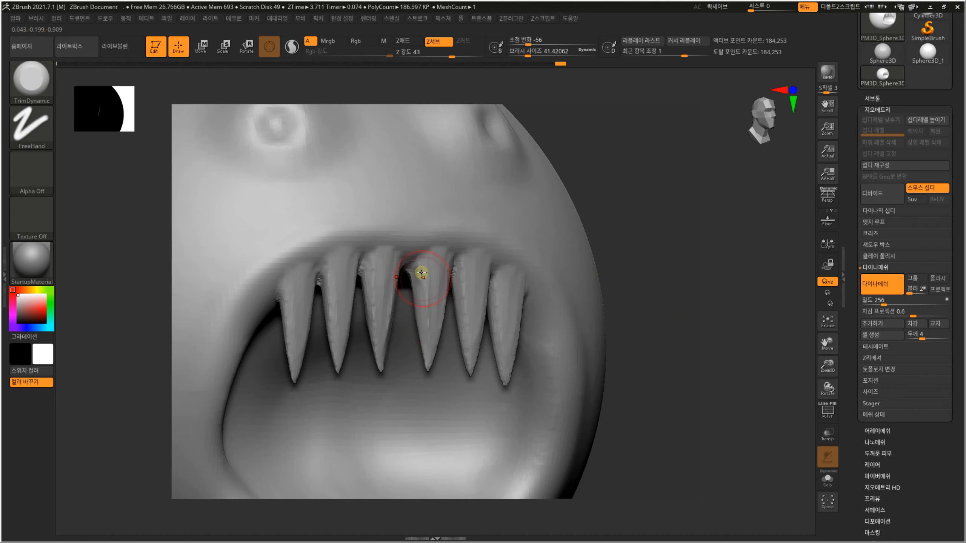
drag(648, 174, 547, 172)
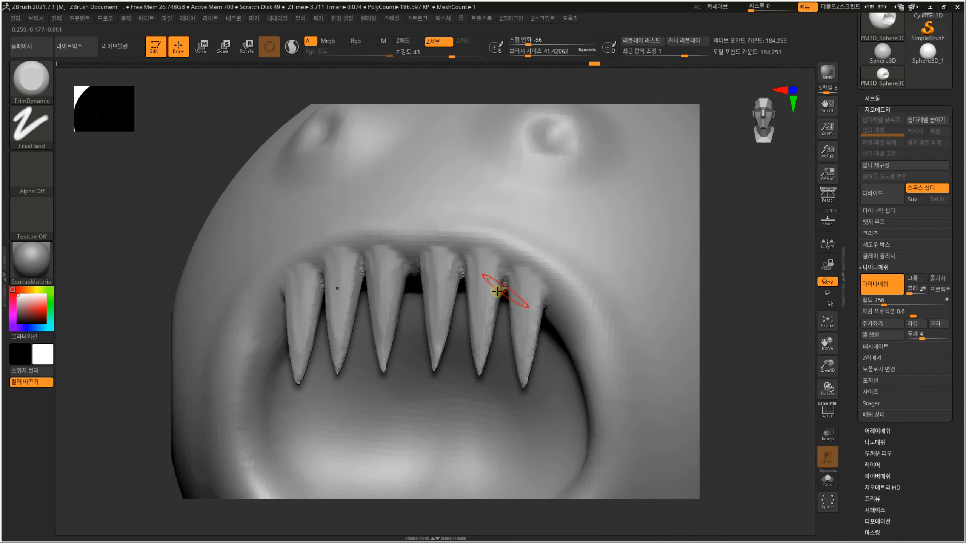
Undo the tooth sculpting and the remeshing back to the masked head without pulled teeth
key(ctrl+z)
key(ctrl+z)
key(ctrl+z)
key(ctrl+z)
key(ctrl+z)
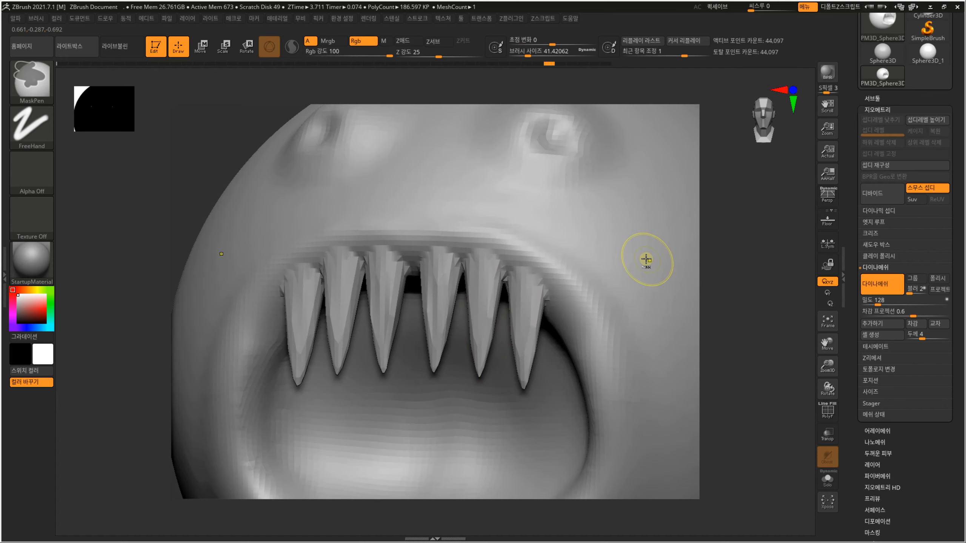
key(ctrl+z)
key(ctrl+z)
key(ctrl+z)
key(ctrl+z)
key(ctrl+z)
key(ctrl+z)
key(ctrl+z)
key(ctrl+z)
key(ctrl+z)
key(ctrl+z)
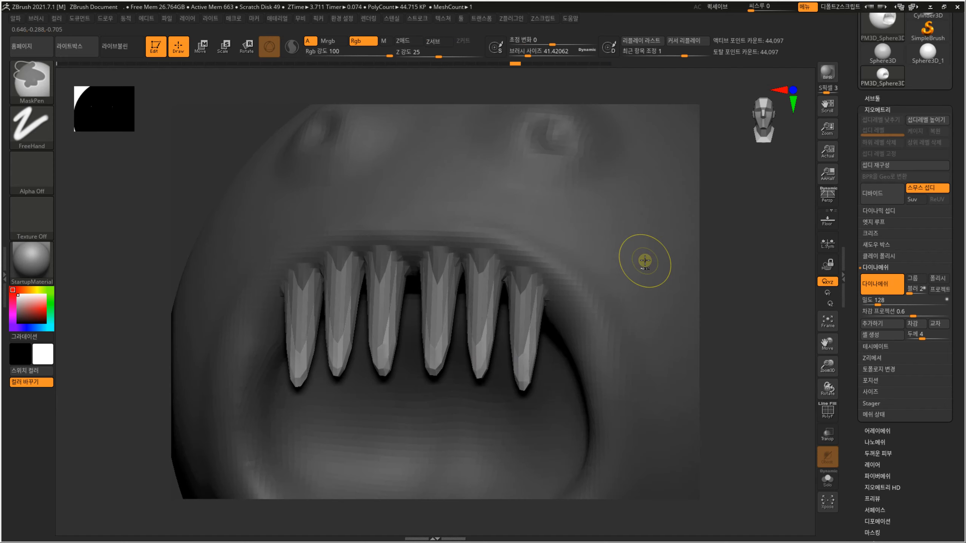
key(ctrl+z)
key(ctrl+z)
key(ctrl+z)
key(ctrl+z)
key(ctrl+z)
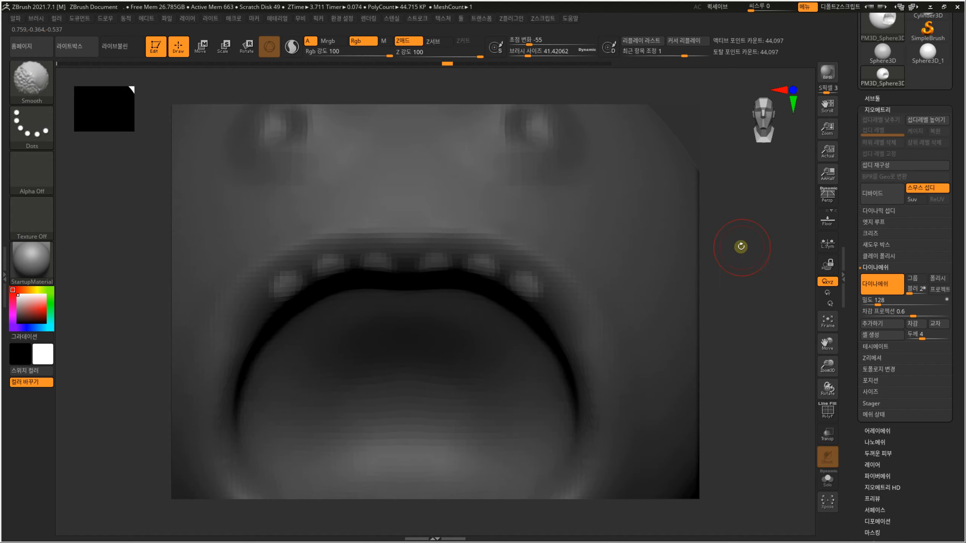
Keep the undo history and clear the remaining mask from the head
key(f)
drag(681, 218, 633, 259)
click(671, 292)
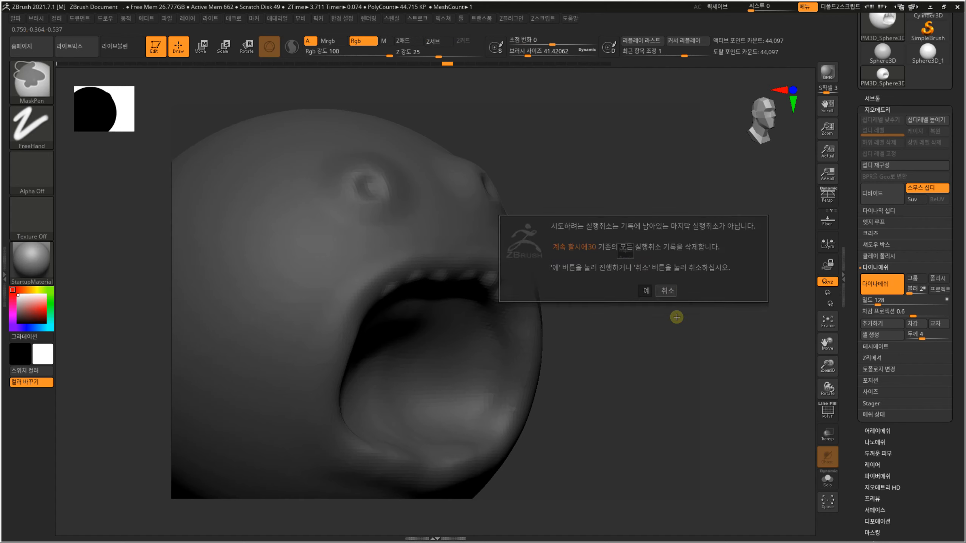
drag(634, 313, 616, 284)
mouse_move(644, 249)
ctrl+mouse_down()
mouse_move(667, 290)
mouse_move(640, 296)
mouse_move(657, 283)
mouse_move(643, 279)
mouse_move(625, 300)
mouse_move(657, 268)
mouse_move(647, 271)
ctrl+mouse_up()
click(675, 321)
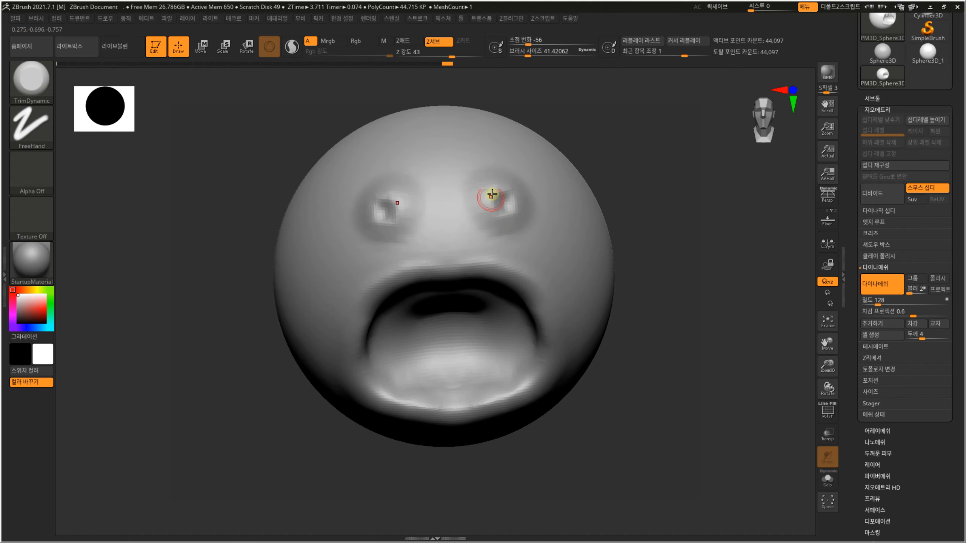
Engrave mirrored rings in the eyes and a pair of nostrils above the mouth with the DamStandard brush at a size of about 41
key(b)
key(d)
key(s)
mouse_move(505, 194)
mouse_down()
mouse_move(496, 200)
mouse_move(504, 211)
mouse_move(500, 204)
mouse_up()
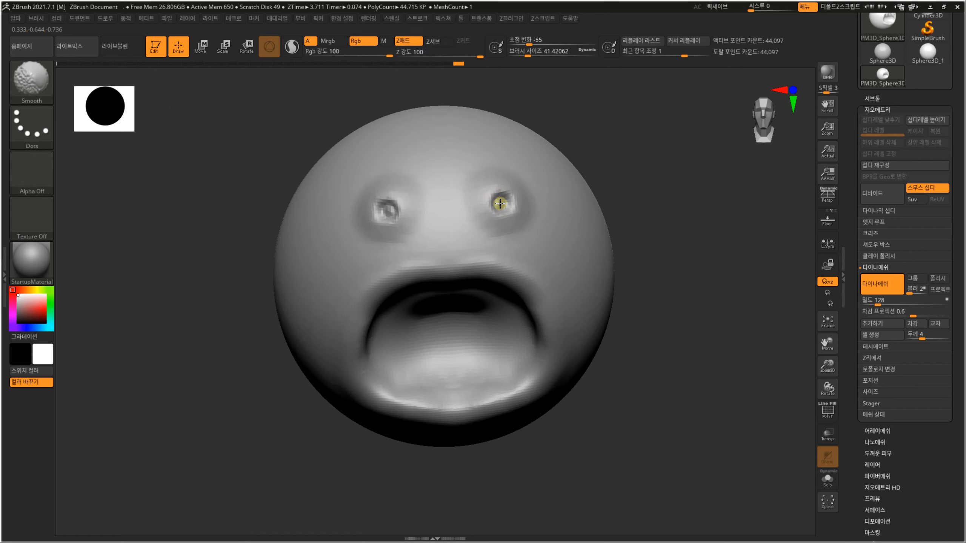
mouse_move(618, 162)
mouse_down()
mouse_move(628, 160)
mouse_move(660, 214)
mouse_move(546, 241)
mouse_up()
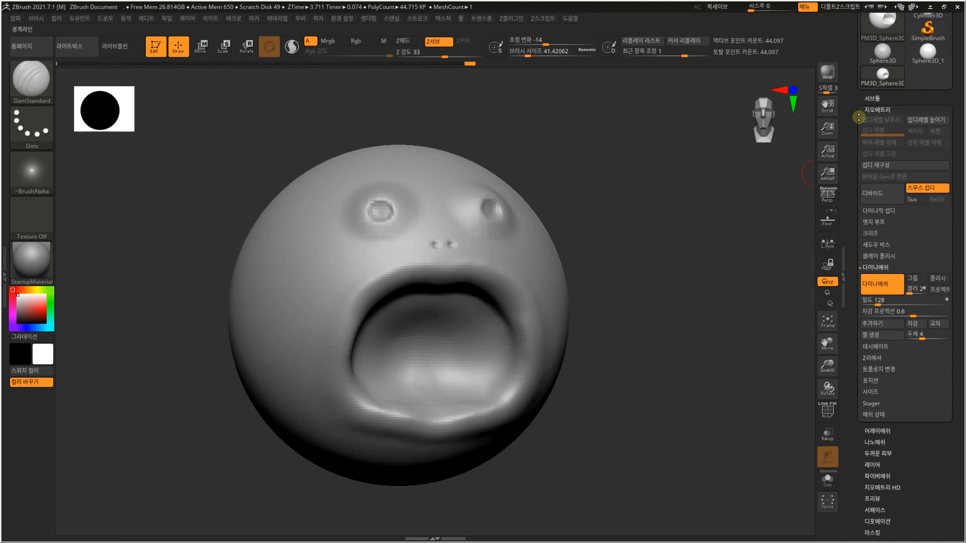
Append a Cone3D mesh as a new subtool and make it the active one
click(873, 97)
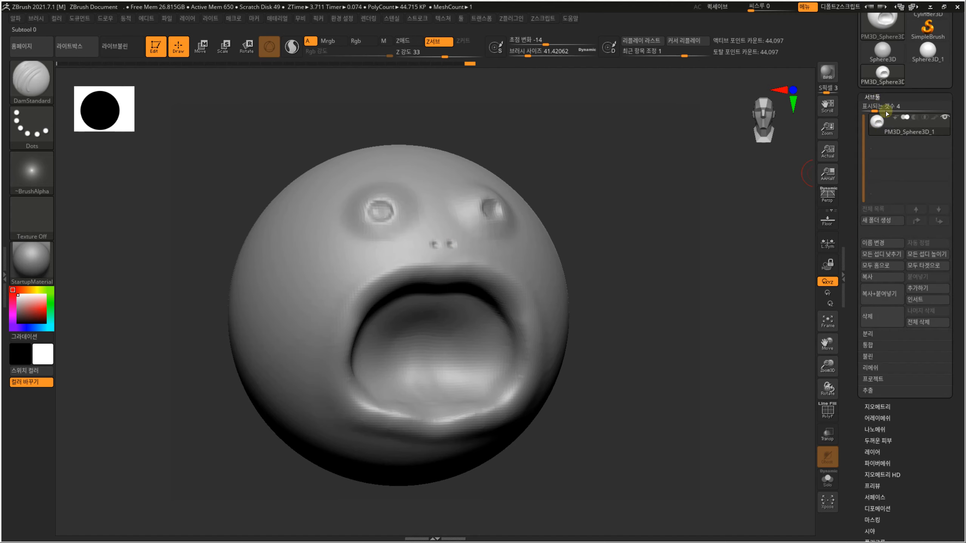
click(918, 288)
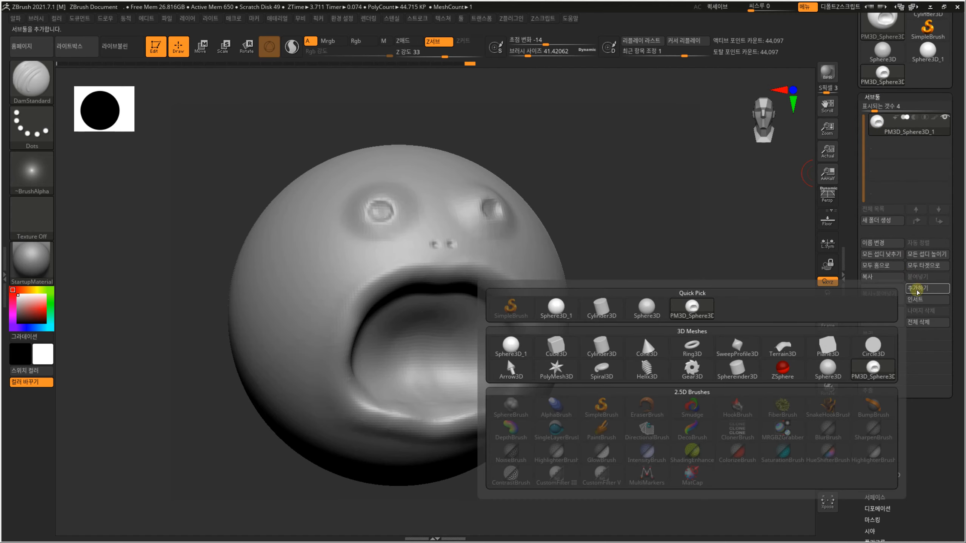
click(649, 348)
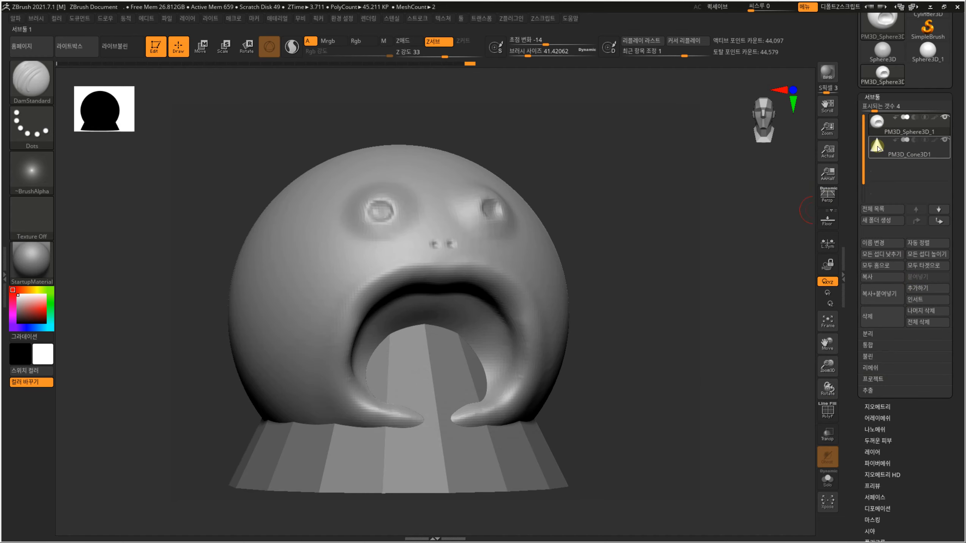
click(877, 146)
Move the cone out in front of and above the head and rotate it so its tip points down
alt+drag(666, 316, 606, 292)
shift+drag(620, 331, 654, 344)
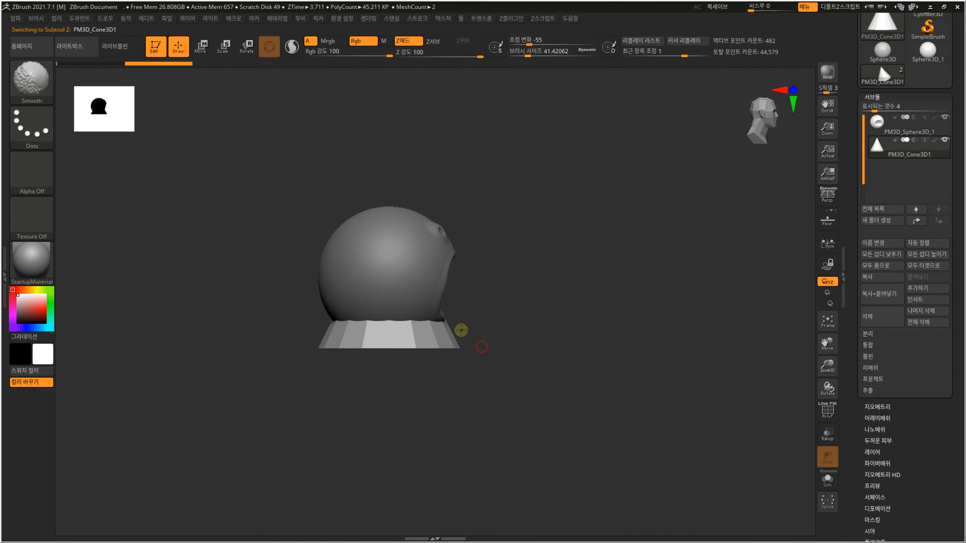
key(w)
alt+drag(572, 344, 602, 392)
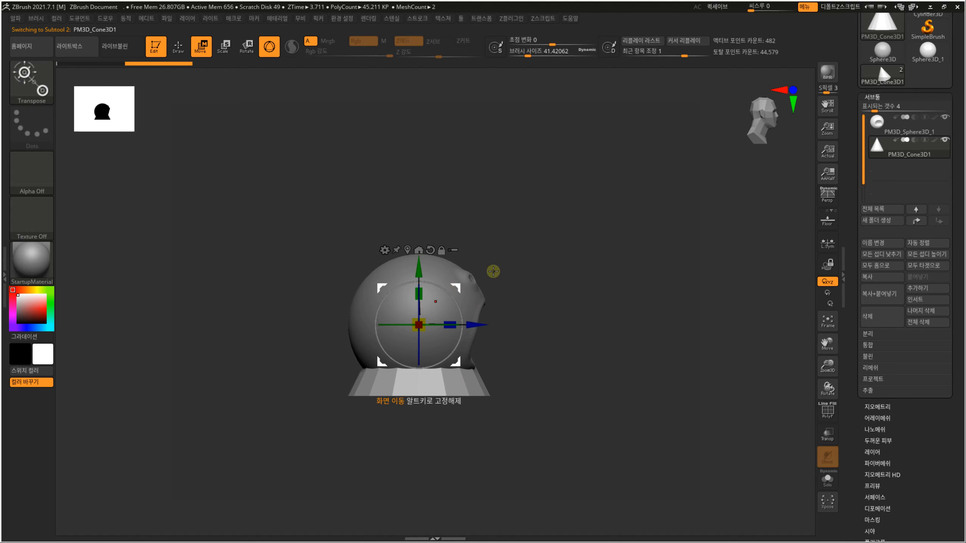
drag(493, 272, 534, 298)
alt+drag(604, 306, 641, 363)
alt+drag(636, 313, 611, 349)
mouse_move(632, 293)
mouse_down()
mouse_move(630, 316)
mouse_move(623, 308)
mouse_up()
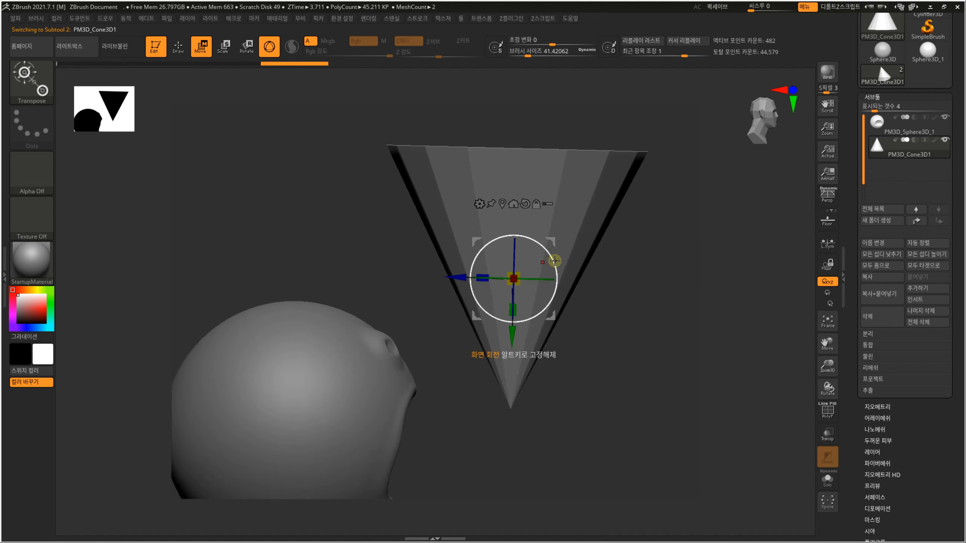
drag(555, 262, 556, 261)
alt+drag(612, 298, 586, 339)
alt+drag(620, 305, 677, 343)
Display the cone's polygon wireframe and check its Initialize options
key(shift+f)
drag(853, 407, 851, 301)
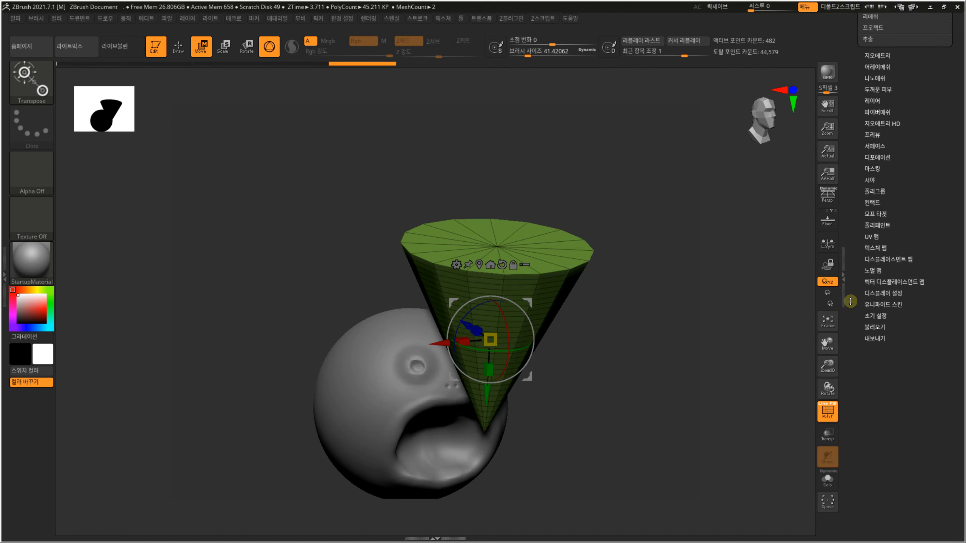
click(873, 313)
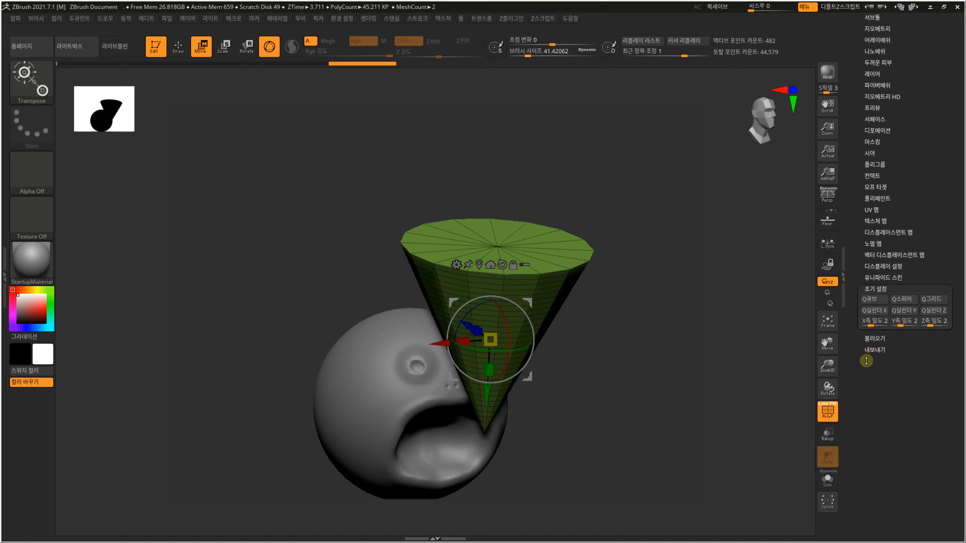
drag(866, 361, 867, 442)
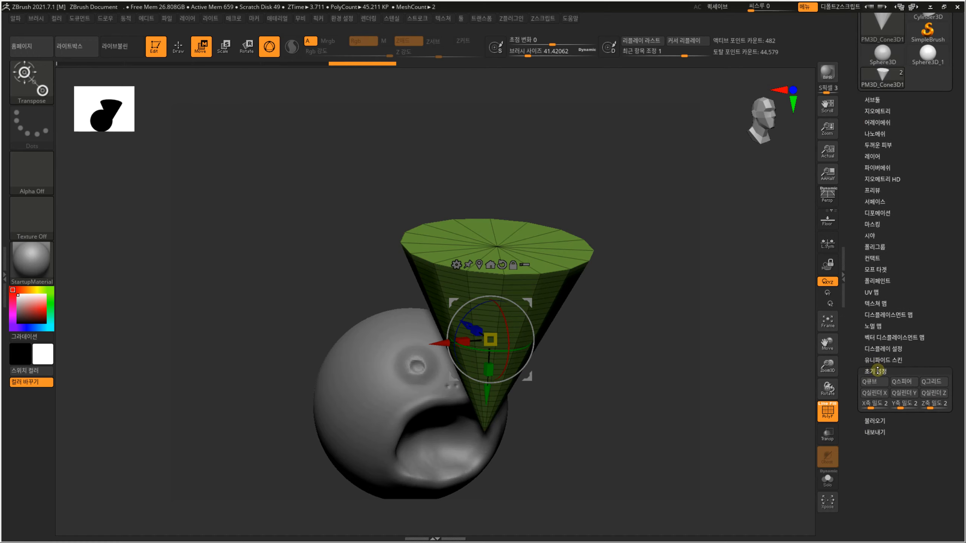
click(878, 370)
drag(860, 343, 861, 445)
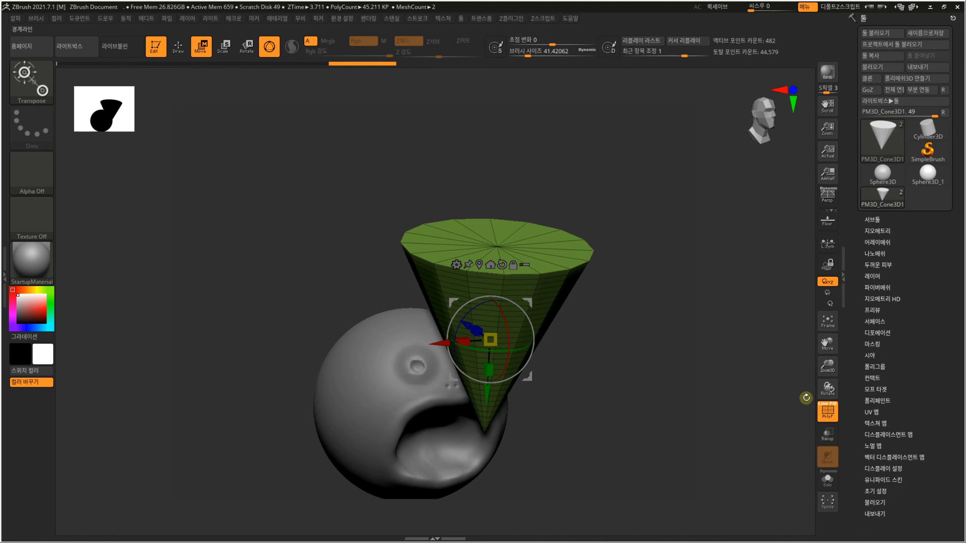
drag(698, 376, 665, 293)
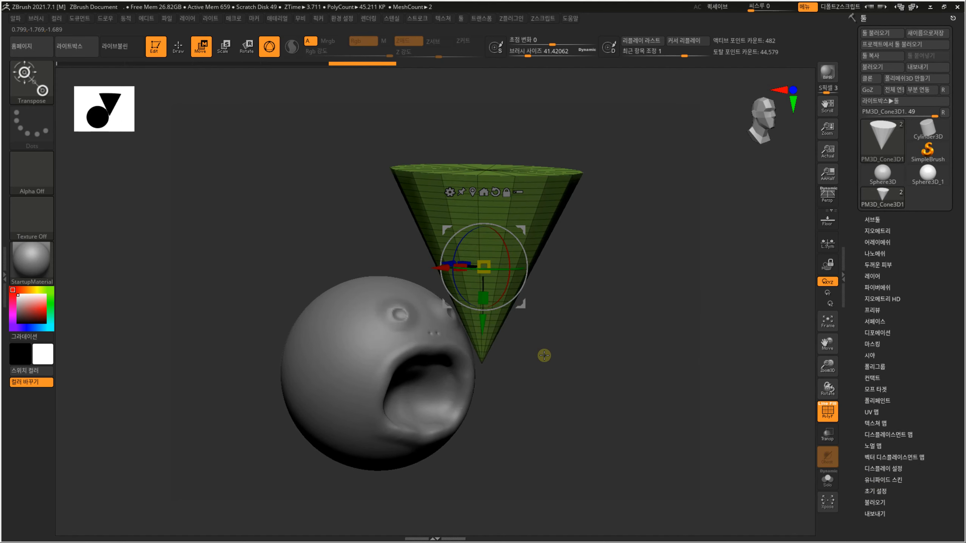
Delete the cone subtool from the head model, leaving only the sculpted sphere
click(872, 220)
click(880, 253)
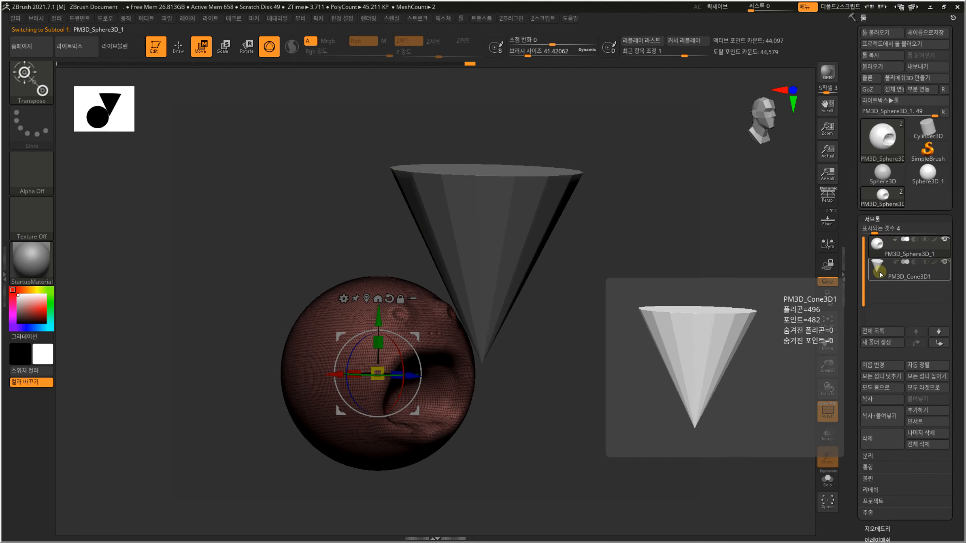
click(882, 274)
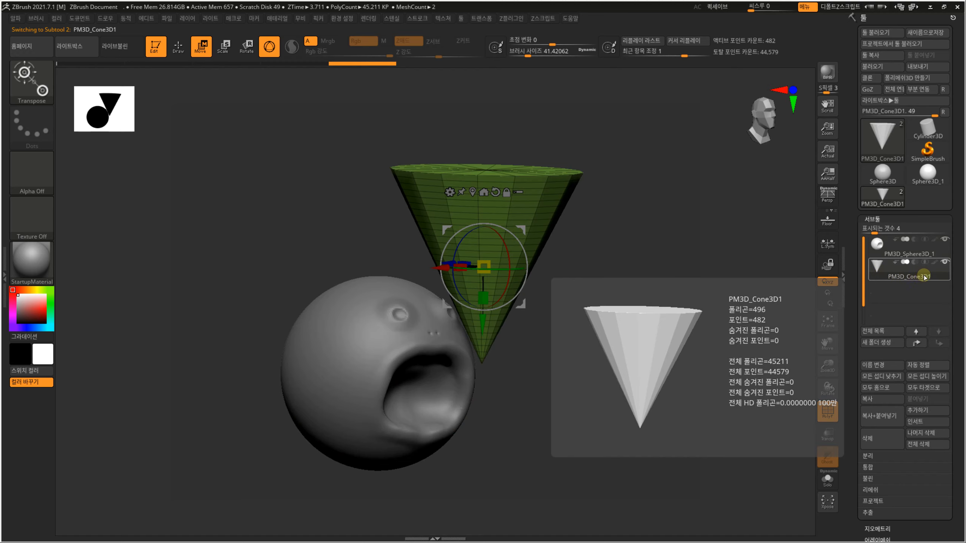
click(877, 436)
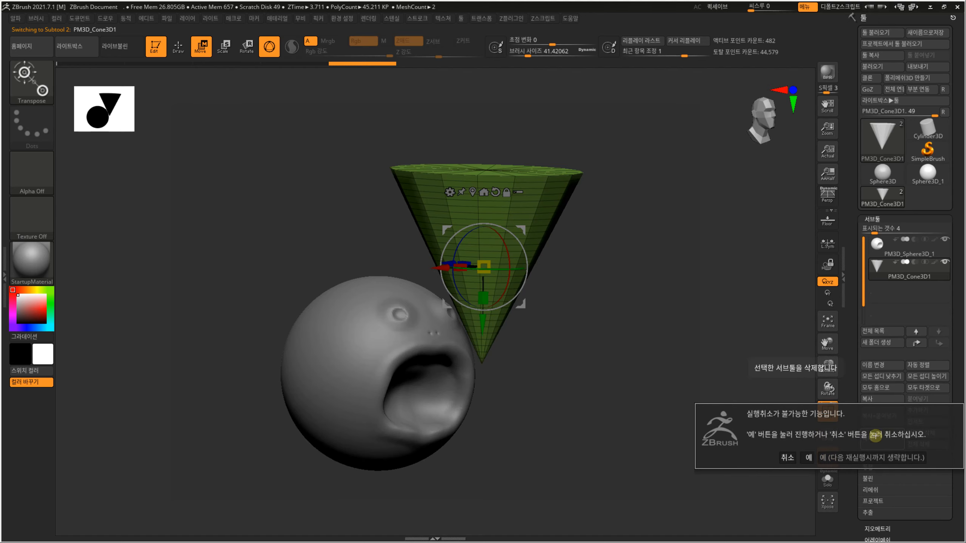
click(807, 458)
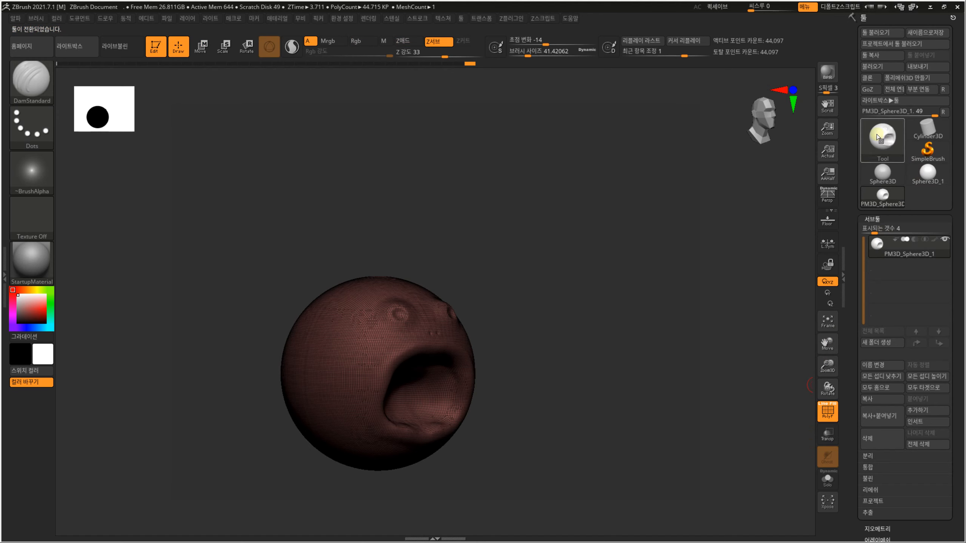
Load a fresh Cone3D primitive as the active tool, view it straight from the front and show its Initialize settings
click(879, 148)
click(603, 188)
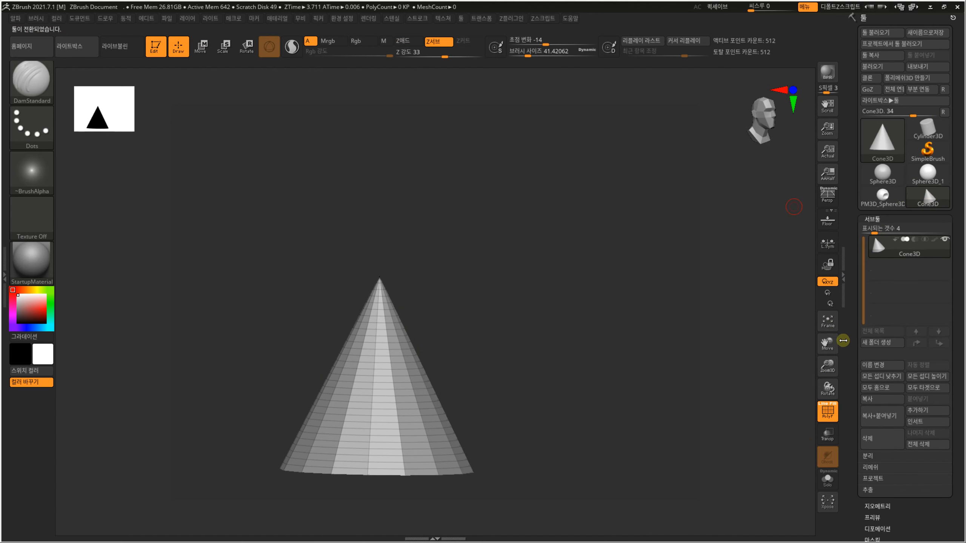
shift+drag(731, 370, 773, 313)
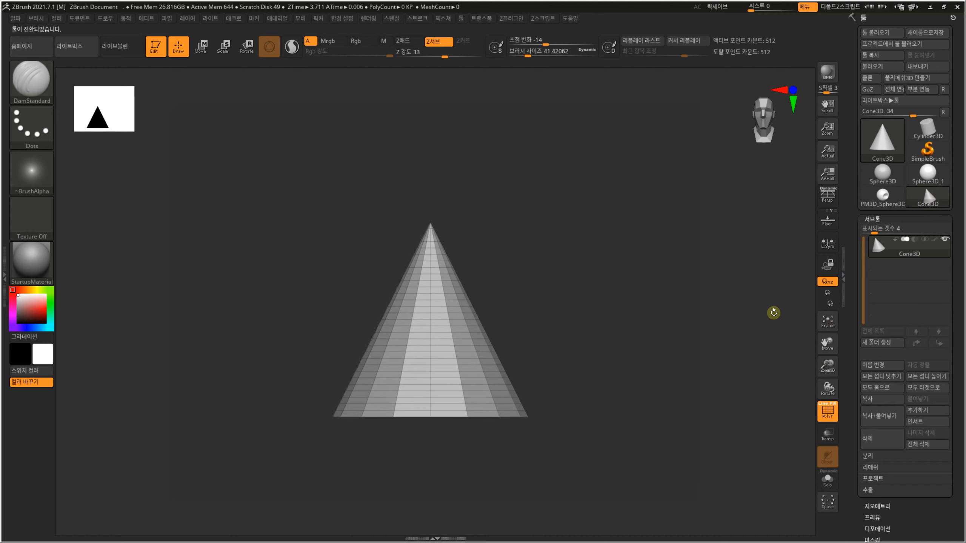
scroll(856, 371, down, 5)
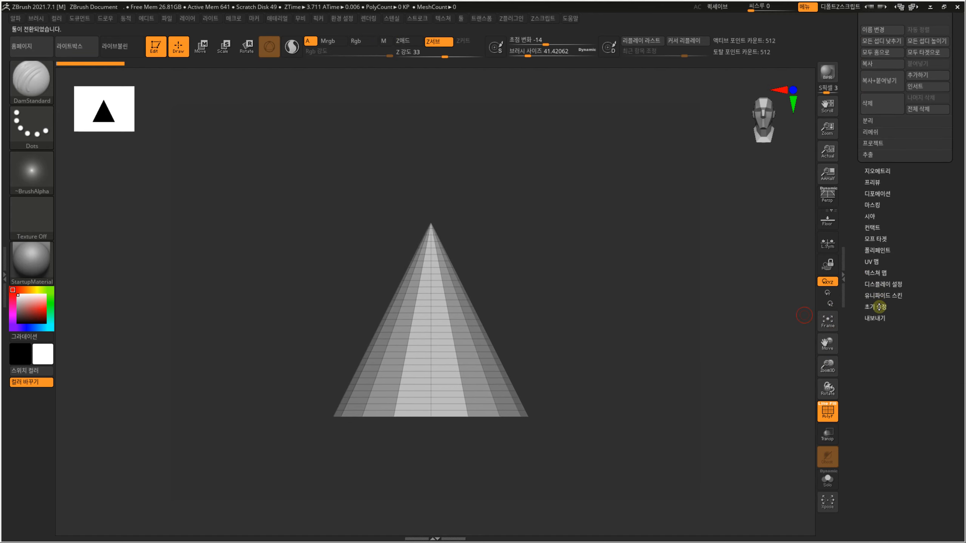
click(879, 306)
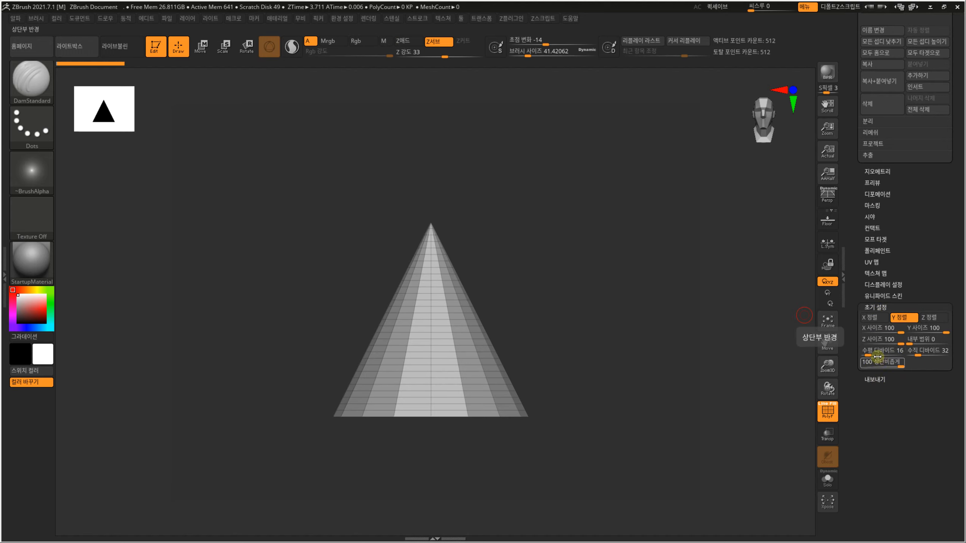
Set the cone's horizontal divisions to 6 and vertical divisions to 5, and inspect the low-poly shape from several angles
drag(869, 354, 872, 387)
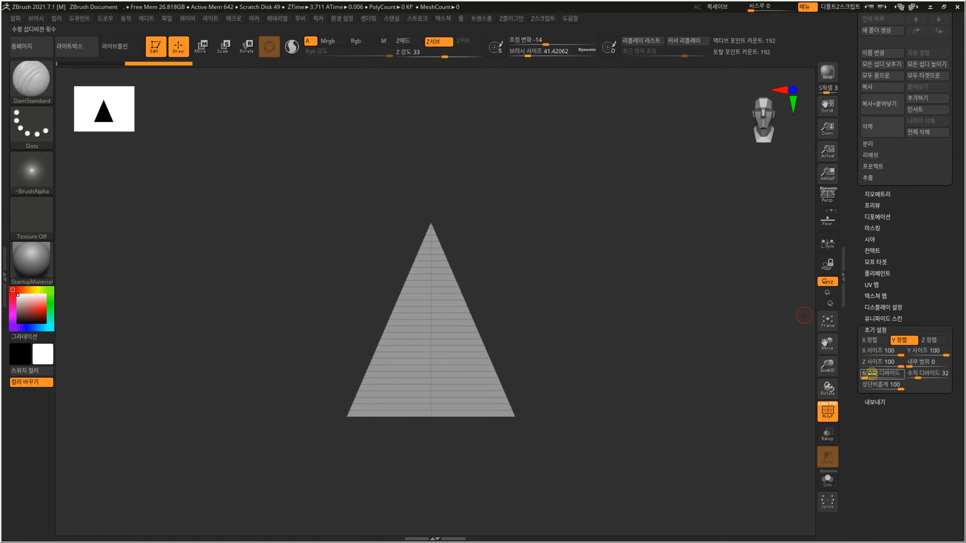
drag(707, 336, 714, 361)
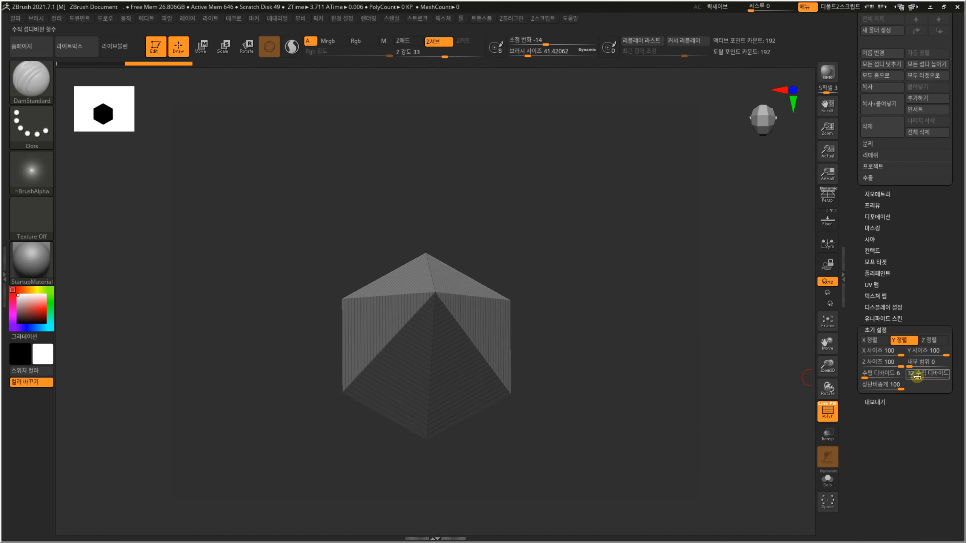
drag(914, 373, 916, 375)
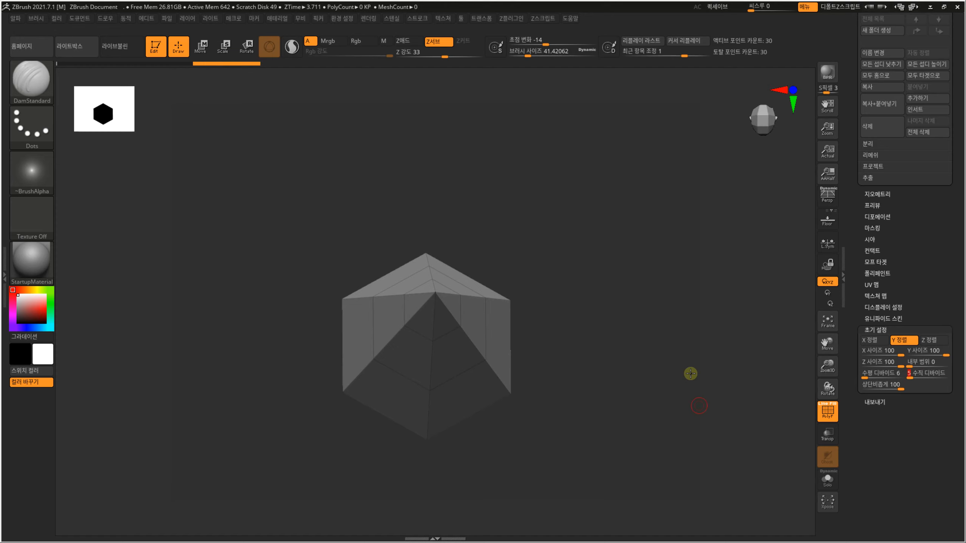
mouse_move(692, 375)
mouse_down()
mouse_move(671, 367)
mouse_move(621, 300)
mouse_move(626, 346)
mouse_move(682, 330)
mouse_move(628, 358)
mouse_move(649, 362)
mouse_move(634, 392)
mouse_move(634, 356)
mouse_move(644, 399)
mouse_move(636, 381)
mouse_up()
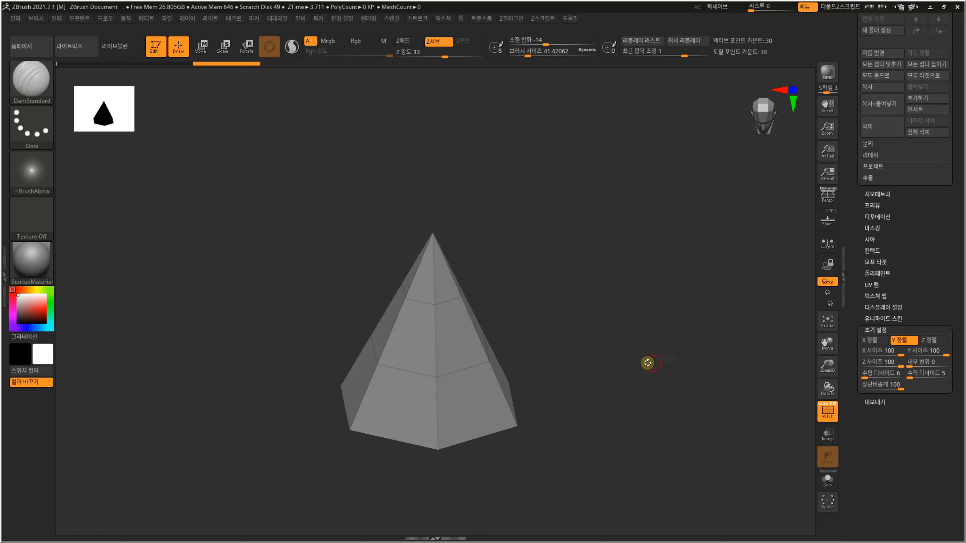
mouse_move(615, 345)
mouse_down()
mouse_move(623, 331)
mouse_move(628, 381)
mouse_up()
mouse_move(636, 312)
alt+mouse_down()
mouse_move(654, 357)
mouse_move(647, 322)
mouse_move(634, 332)
mouse_move(638, 281)
alt+mouse_up()
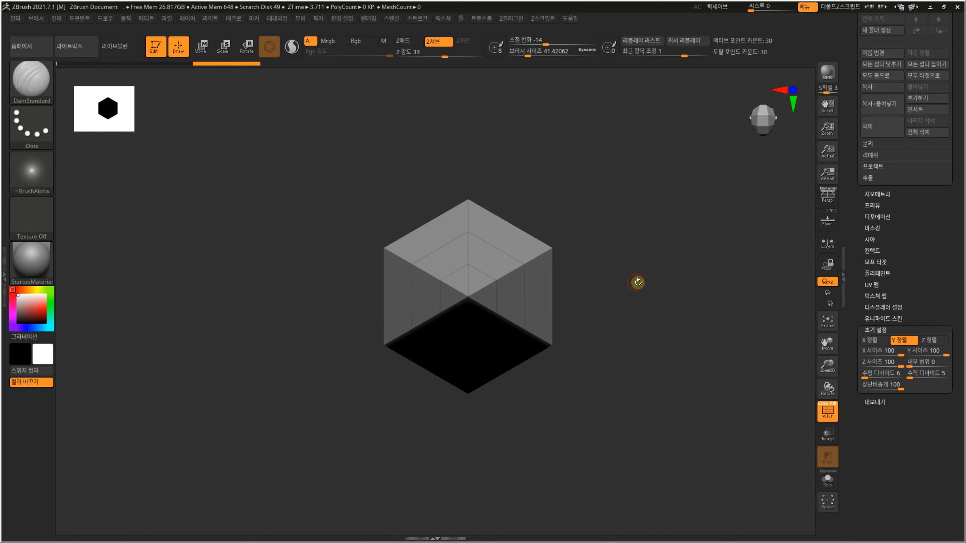
Launch Adobe Photoshop and create a square document with a white background in RGB colour
key(super)
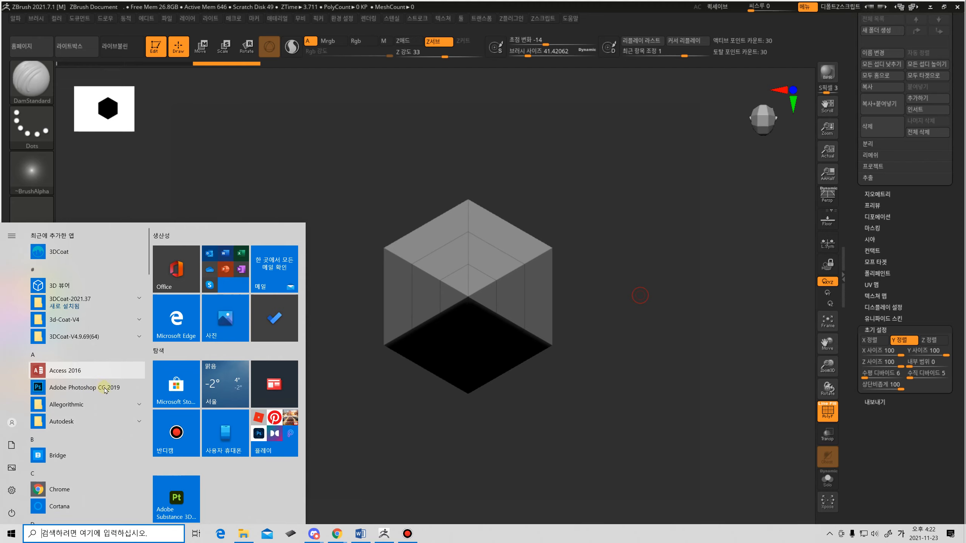
click(131, 389)
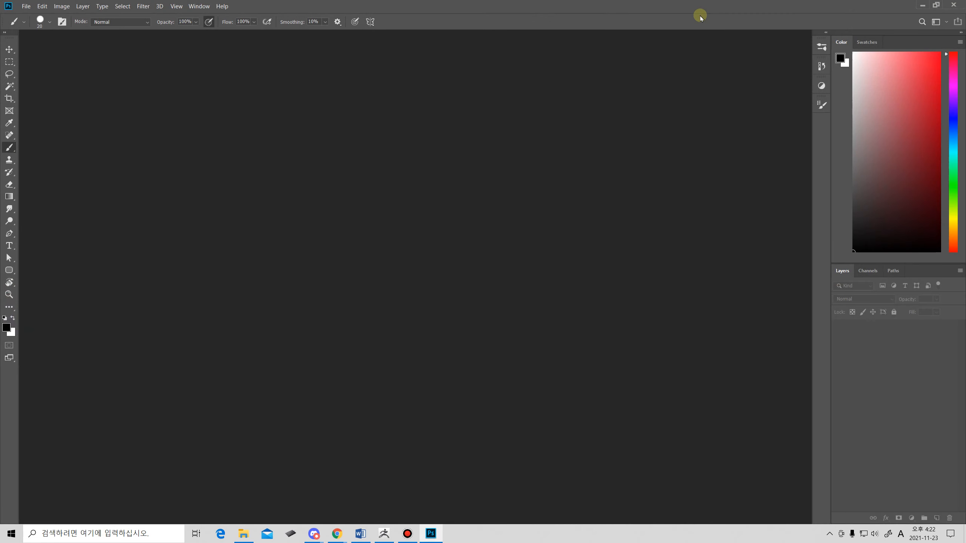
click(26, 6)
click(52, 25)
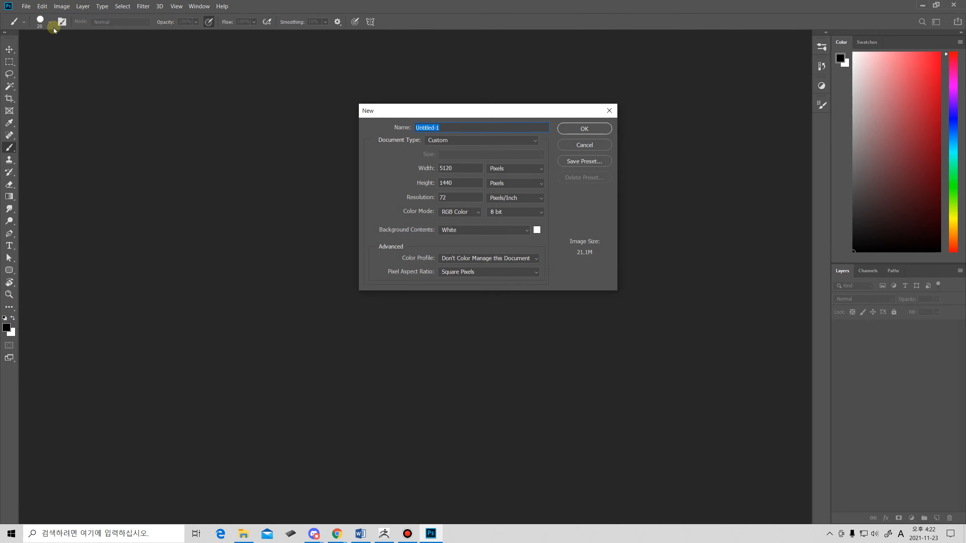
double_click(461, 167)
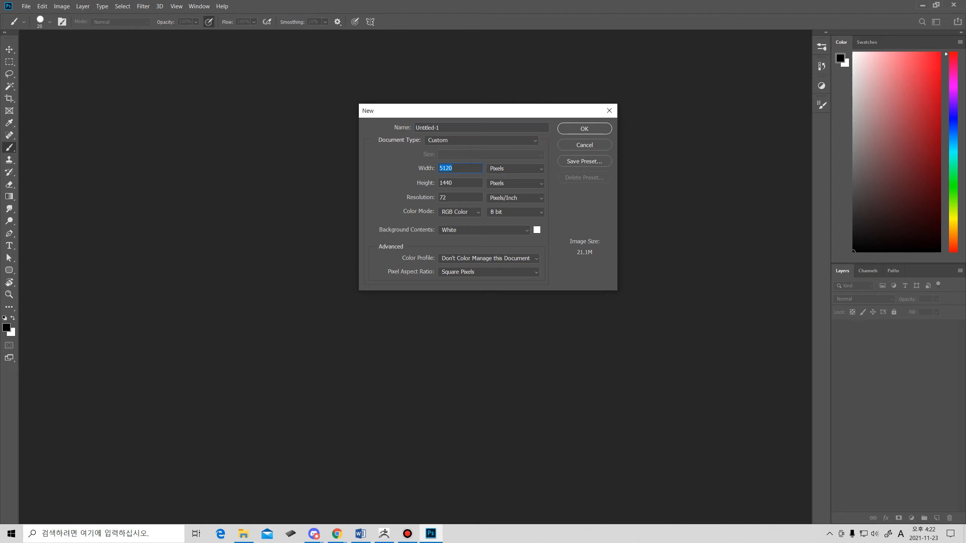
key(Return)
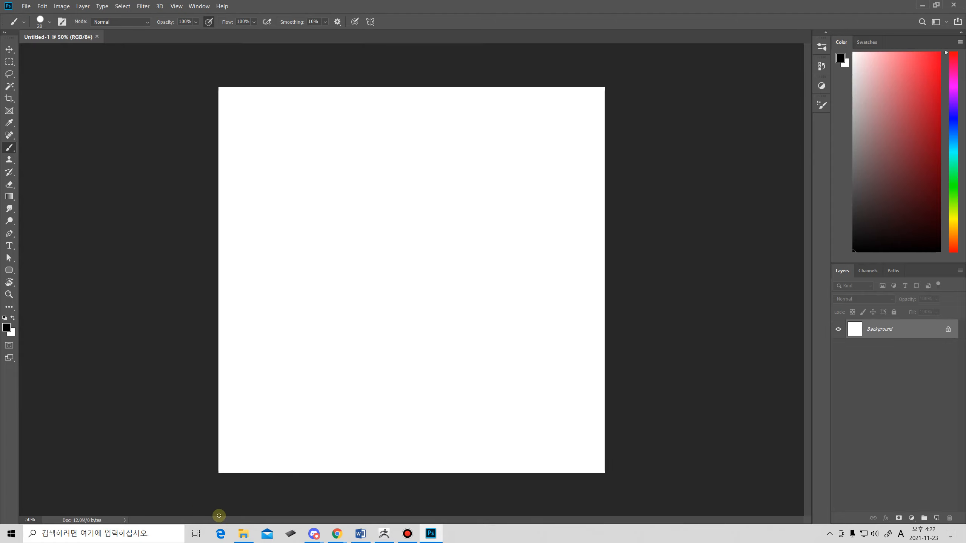
Check the pen tablet settings, and sketch a creature head with slanted eyes, a wide open mouth and a heavy jaw on the Background layer
click(290, 533)
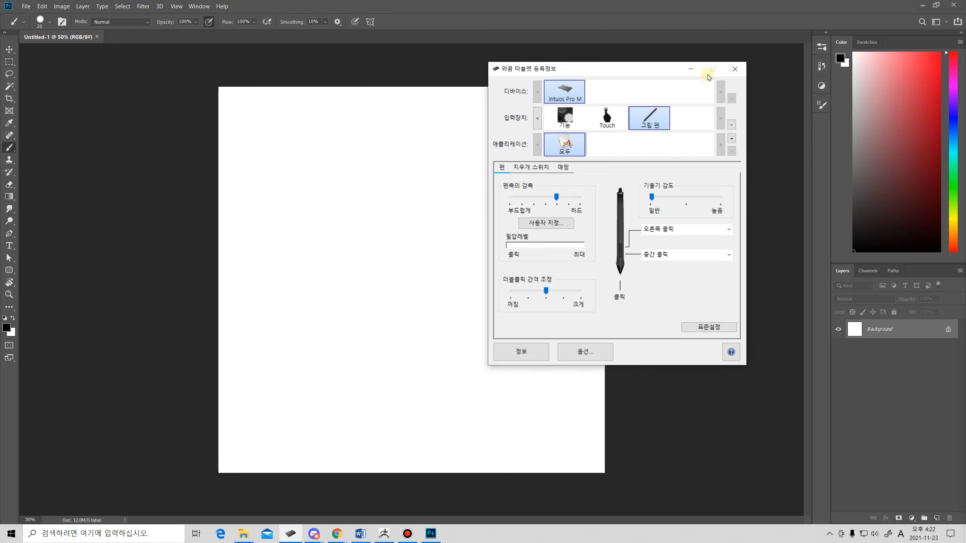
click(735, 69)
ctrl+click(403, 191)
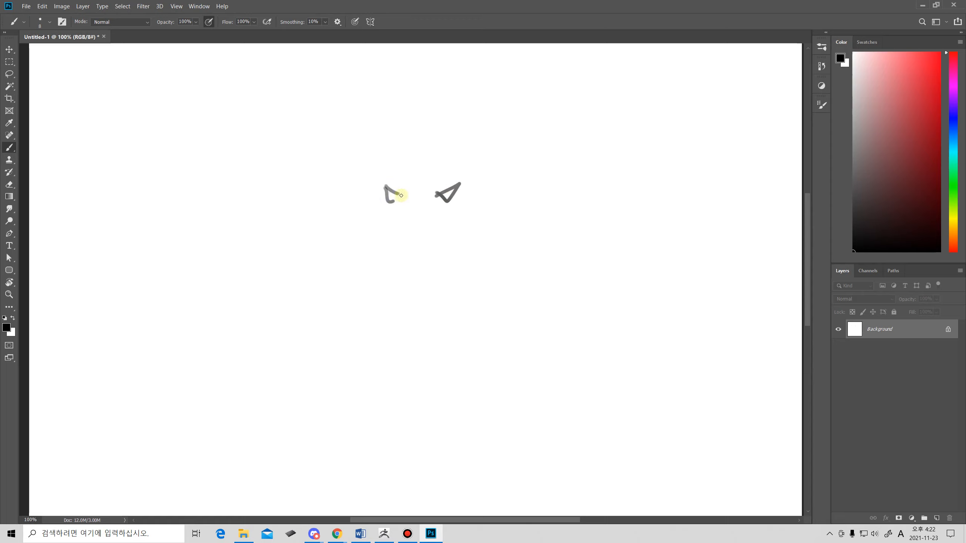
drag(426, 140, 372, 224)
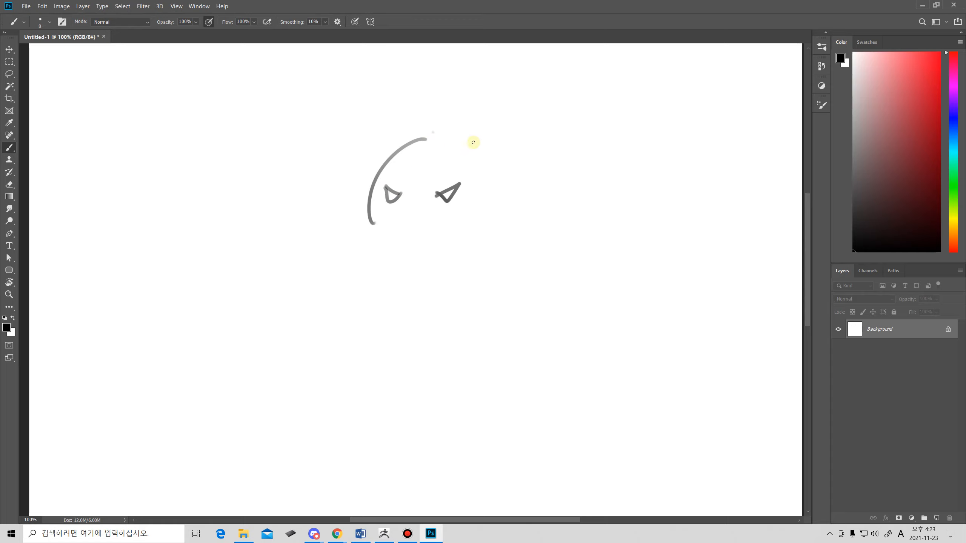
drag(473, 142, 502, 201)
mouse_move(383, 224)
mouse_down()
mouse_move(483, 257)
mouse_move(461, 285)
mouse_move(384, 223)
mouse_up()
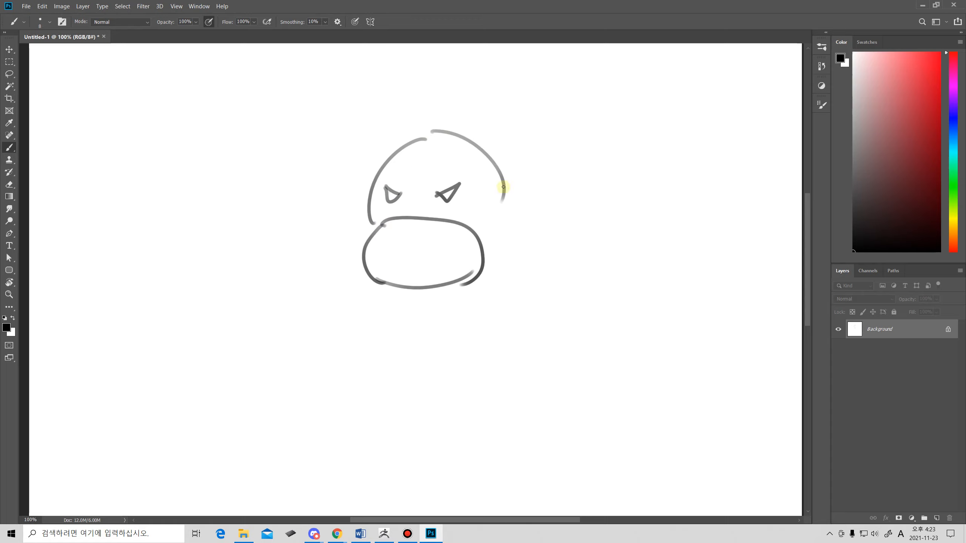
drag(508, 230, 474, 294)
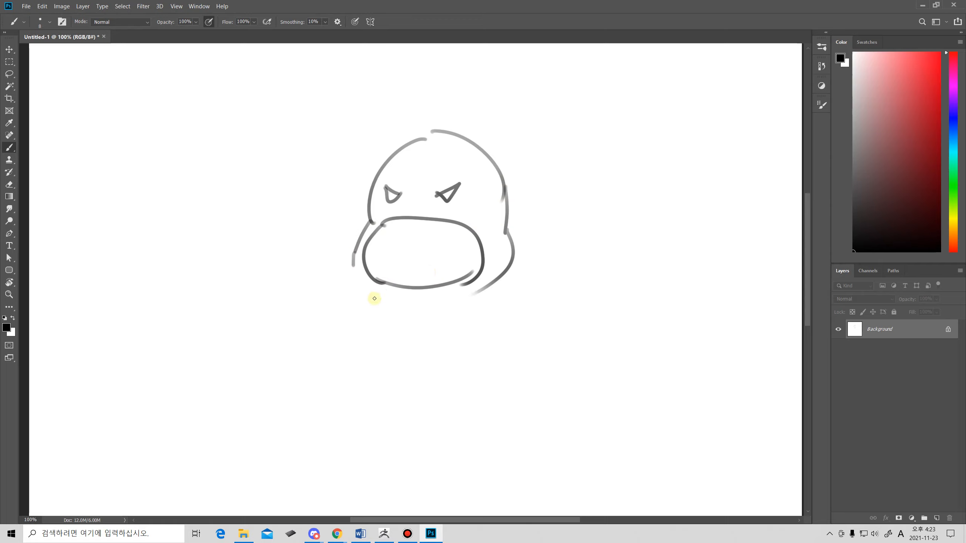
mouse_move(374, 299)
mouse_down()
mouse_move(472, 307)
mouse_move(484, 289)
mouse_up()
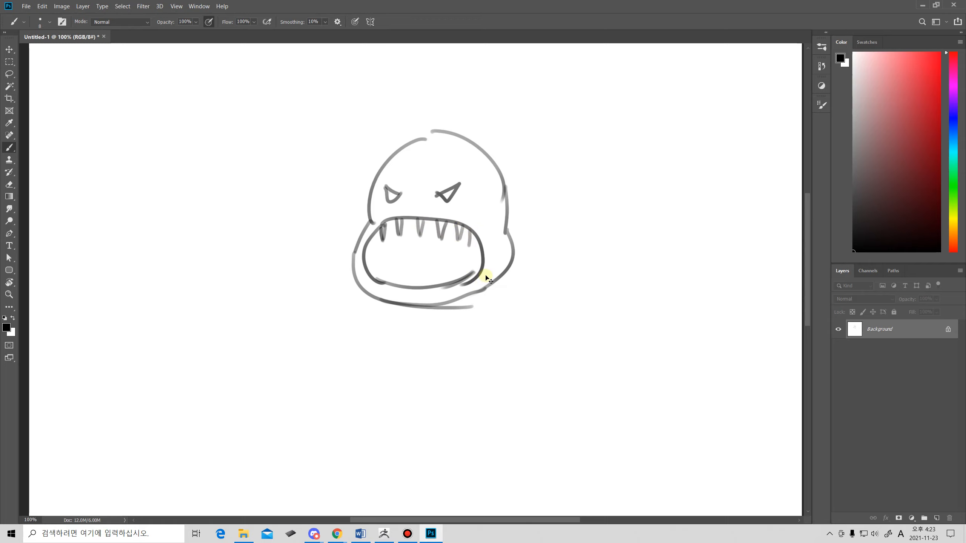
Undo the upper teeth on the Background layer and draw a row of long teeth on a new layer
key(ctrl+z)
key(ctrl+z)
key(ctrl+z)
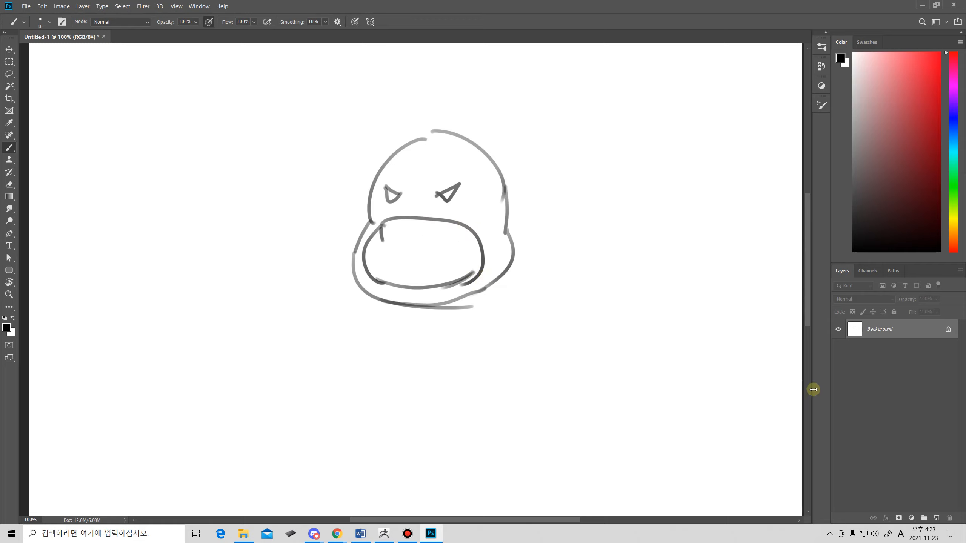
click(936, 518)
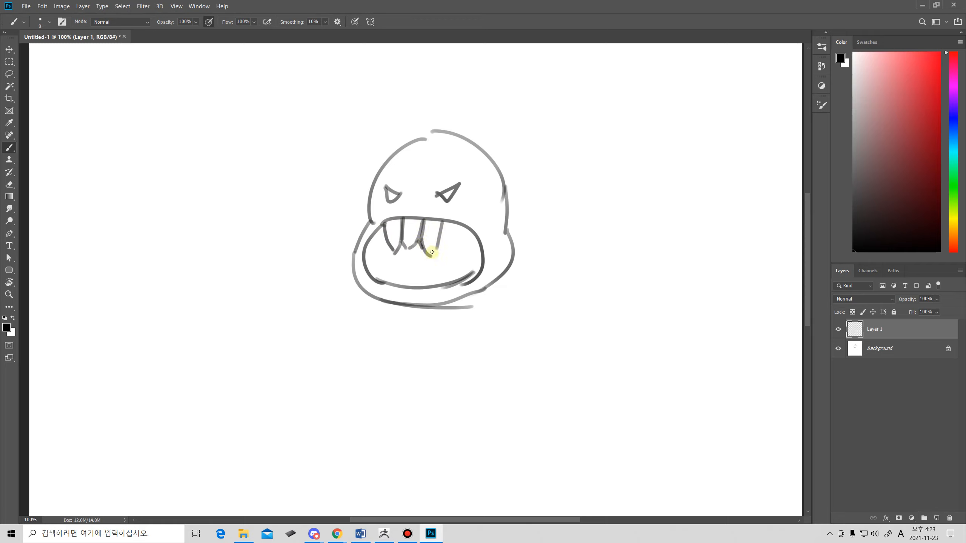
drag(444, 247, 461, 246)
drag(374, 227, 392, 253)
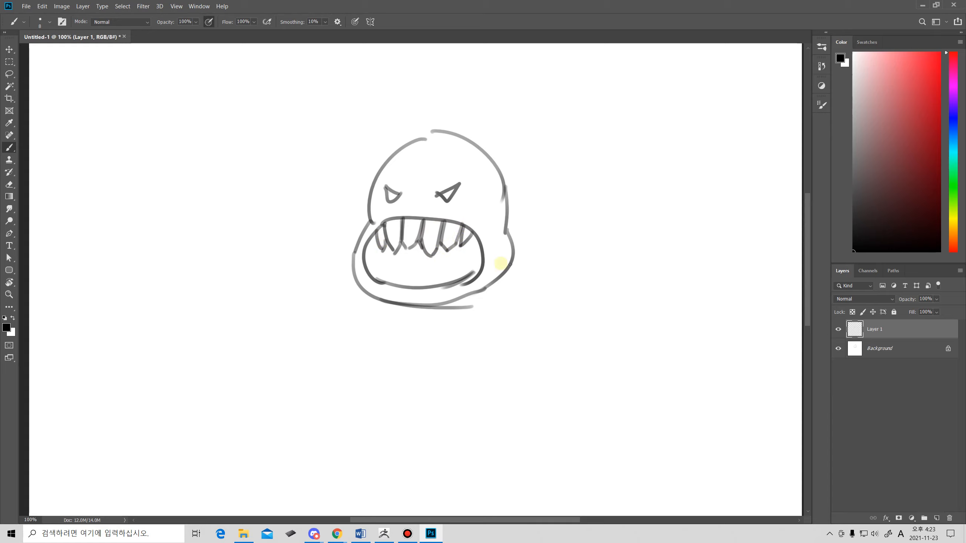
Hide Layer 1 and draw short, sharp zigzag teeth along the upper lip on a new layer above the Background
click(840, 329)
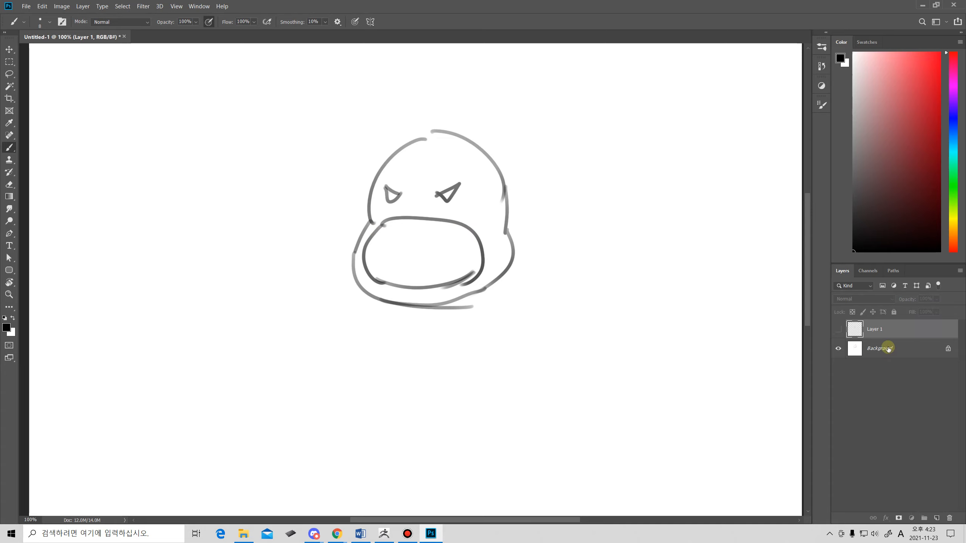
click(883, 347)
click(936, 517)
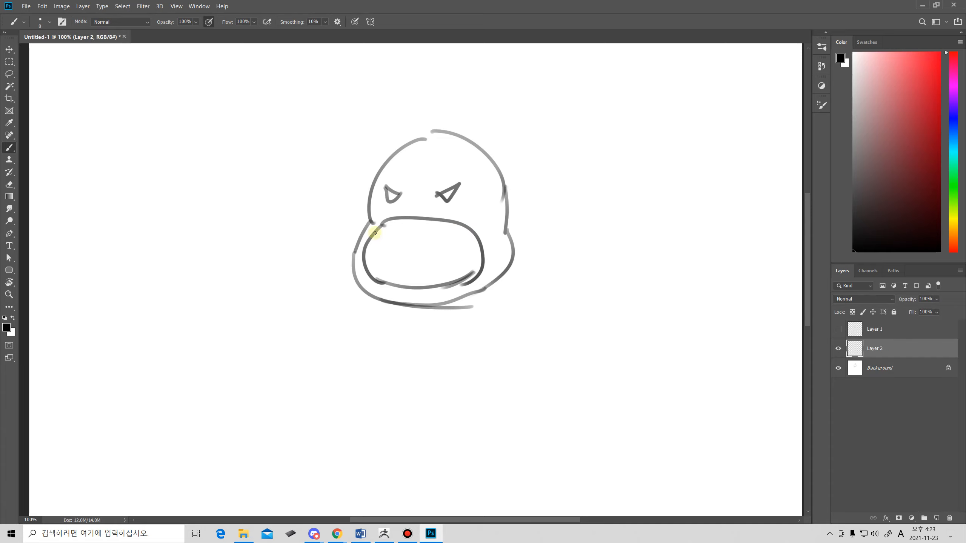
mouse_move(376, 234)
mouse_down()
mouse_move(376, 224)
mouse_move(383, 235)
mouse_move(388, 220)
mouse_move(401, 224)
mouse_move(391, 228)
mouse_move(402, 219)
mouse_move(405, 238)
mouse_move(412, 220)
mouse_move(417, 229)
mouse_move(425, 221)
mouse_move(430, 238)
mouse_move(439, 222)
mouse_move(441, 233)
mouse_move(451, 228)
mouse_move(447, 239)
mouse_up()
drag(463, 228, 463, 236)
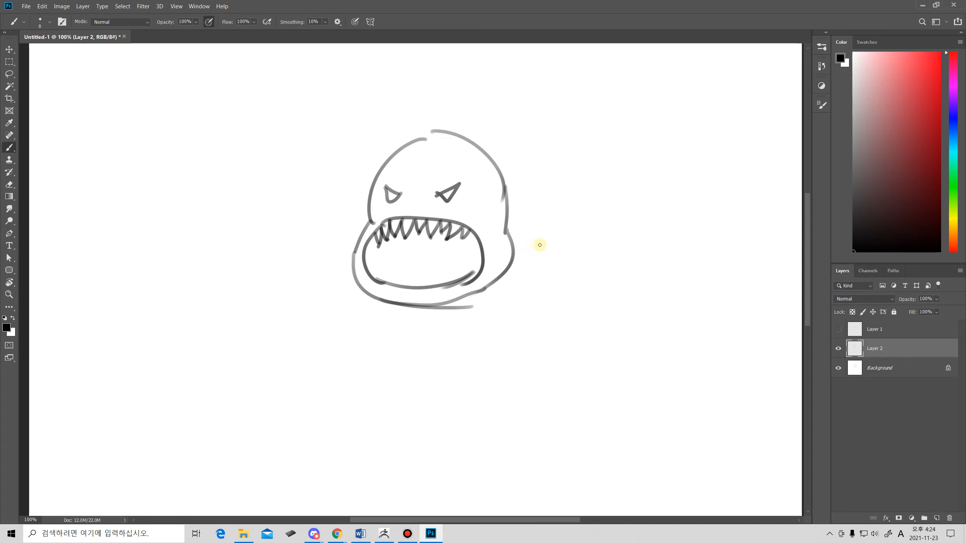
Draw a large circle around the creature head and an arrow pointing away from it
mouse_move(553, 216)
mouse_down()
mouse_move(343, 336)
mouse_move(534, 193)
mouse_move(610, 184)
mouse_up()
mouse_move(517, 220)
mouse_down()
mouse_move(627, 192)
mouse_move(598, 216)
mouse_up()
drag(596, 177, 597, 215)
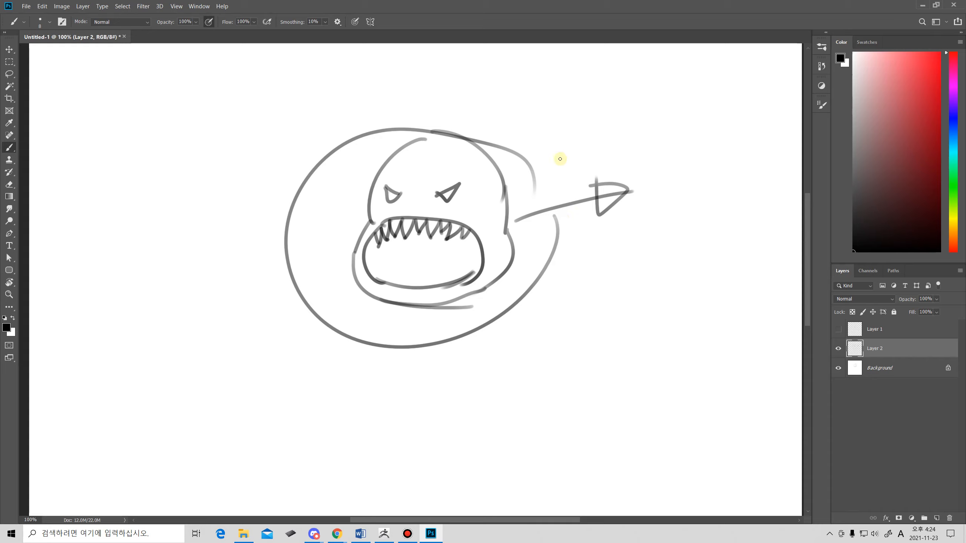
Handwrite the note "자료 X" above the arrow
mouse_move(585, 119)
mouse_down()
mouse_move(608, 112)
mouse_move(597, 141)
mouse_move(617, 140)
mouse_up()
drag(612, 130, 641, 112)
drag(639, 113, 635, 131)
mouse_move(624, 134)
mouse_down()
mouse_move(648, 128)
mouse_move(663, 99)
mouse_move(671, 121)
mouse_up()
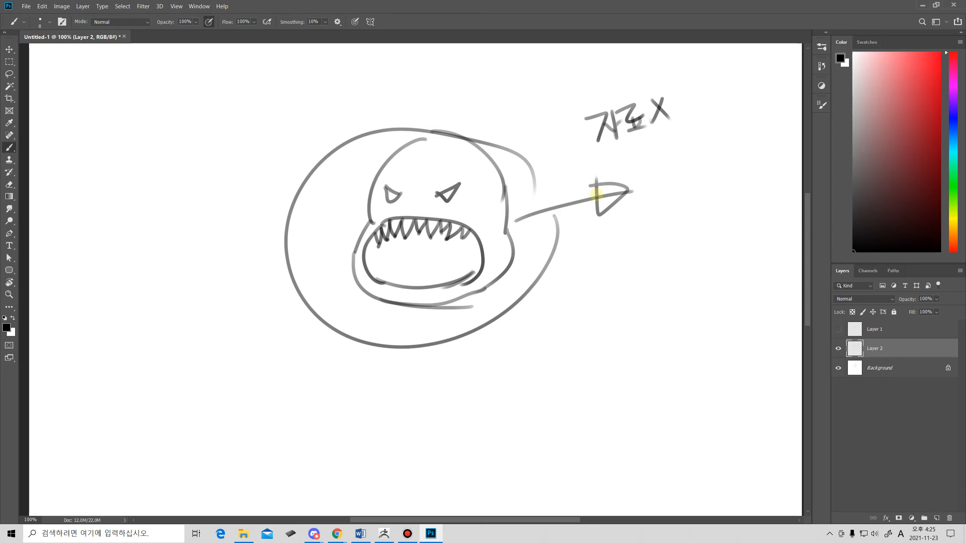
Block in square teeth over the right half of the upper row and handwrite "분석." beside the circle
click(464, 217)
mouse_move(460, 236)
mouse_down()
mouse_move(460, 222)
mouse_move(447, 219)
mouse_move(442, 237)
mouse_move(462, 216)
mouse_move(438, 216)
mouse_move(444, 223)
mouse_move(431, 238)
mouse_up()
mouse_move(563, 281)
mouse_down()
mouse_move(575, 284)
mouse_move(578, 306)
mouse_move(591, 282)
mouse_move(608, 304)
mouse_up()
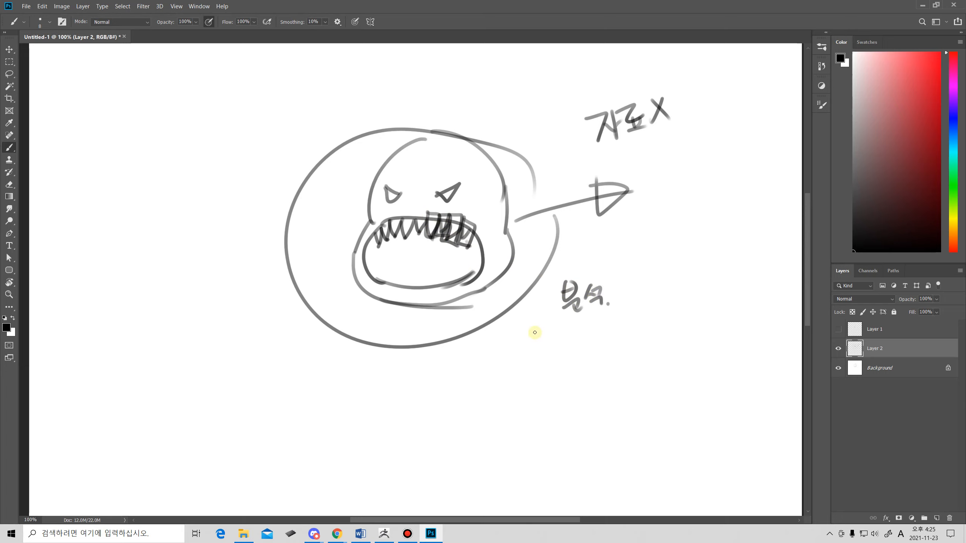
Draw tooth shape variations below the "분석." note: short and long triangles, a tapered block and two blocks with pointed tips
mouse_move(533, 330)
mouse_down()
mouse_move(541, 353)
mouse_move(553, 330)
mouse_move(542, 355)
mouse_move(574, 371)
mouse_up()
mouse_move(563, 330)
mouse_down()
mouse_move(579, 342)
mouse_move(572, 370)
mouse_up()
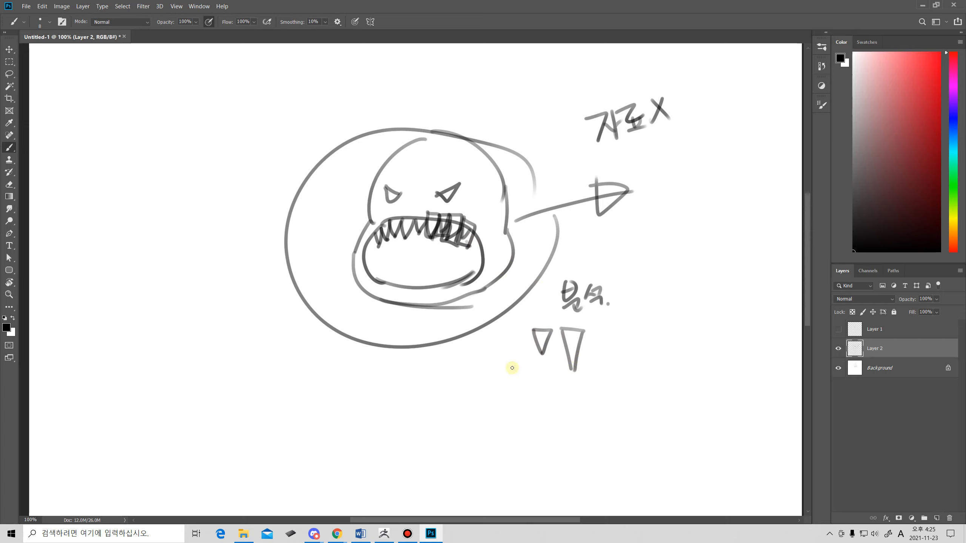
mouse_move(505, 362)
mouse_down()
mouse_move(511, 381)
mouse_move(523, 363)
mouse_move(505, 363)
mouse_move(538, 406)
mouse_up()
drag(538, 402, 546, 402)
mouse_move(549, 364)
mouse_down()
mouse_move(546, 402)
mouse_move(548, 364)
mouse_move(587, 382)
mouse_move(592, 397)
mouse_move(599, 363)
mouse_move(623, 394)
mouse_up()
mouse_move(612, 361)
mouse_down()
mouse_move(628, 371)
mouse_move(623, 398)
mouse_up()
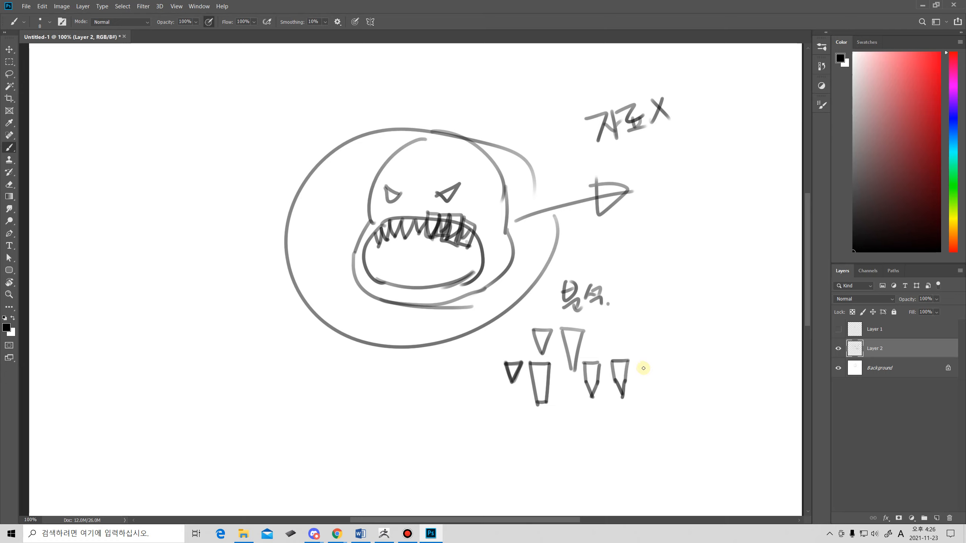
Add a short tapered tooth block, handwrite "정보" and "자료.", and link both notes to the underlined "분석." with arrows
mouse_move(642, 358)
mouse_down()
mouse_move(658, 380)
mouse_move(679, 331)
mouse_move(686, 347)
mouse_move(699, 332)
mouse_move(716, 334)
mouse_up()
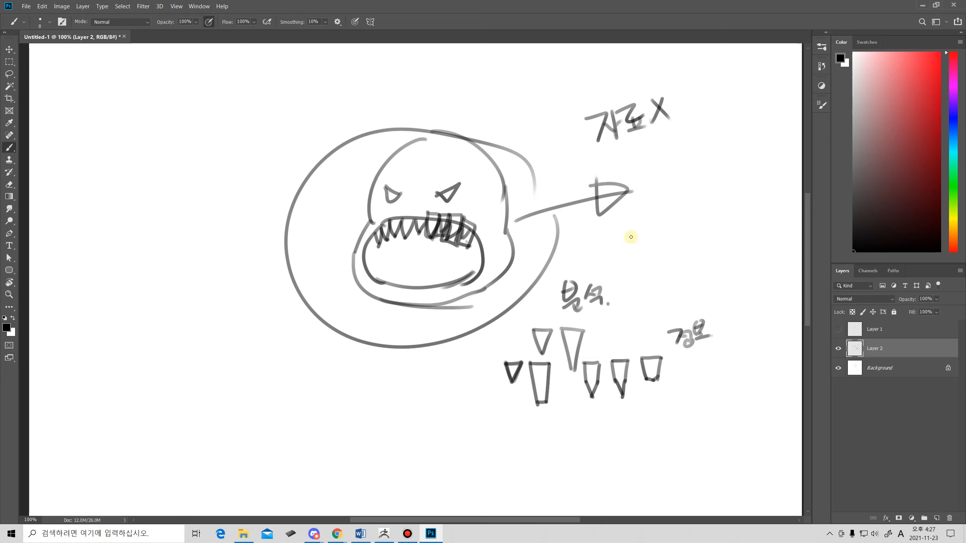
mouse_move(630, 235)
mouse_down()
mouse_move(634, 251)
mouse_move(648, 247)
mouse_move(664, 224)
mouse_move(676, 246)
mouse_move(621, 278)
mouse_move(613, 292)
mouse_move(626, 292)
mouse_up()
click(682, 242)
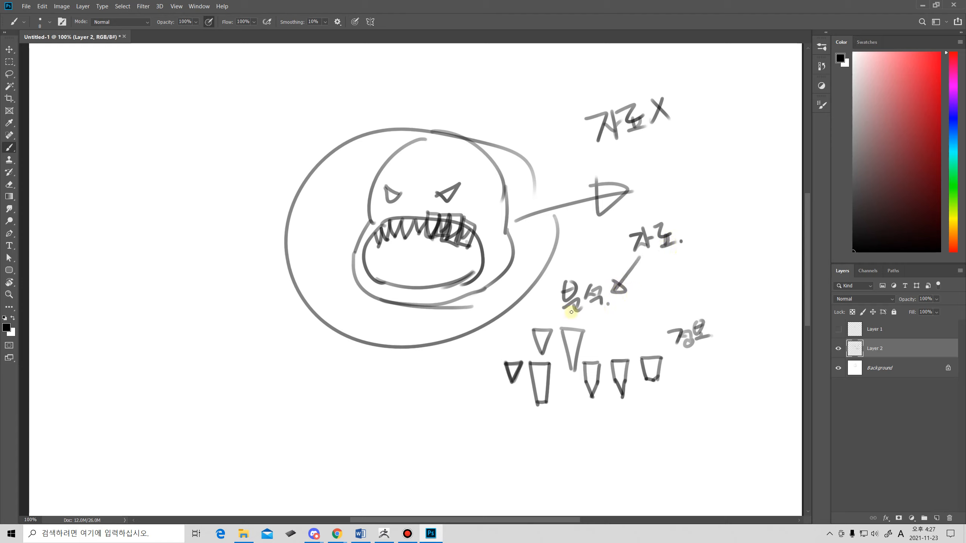
mouse_move(570, 313)
mouse_down()
mouse_move(623, 303)
mouse_move(667, 330)
mouse_up()
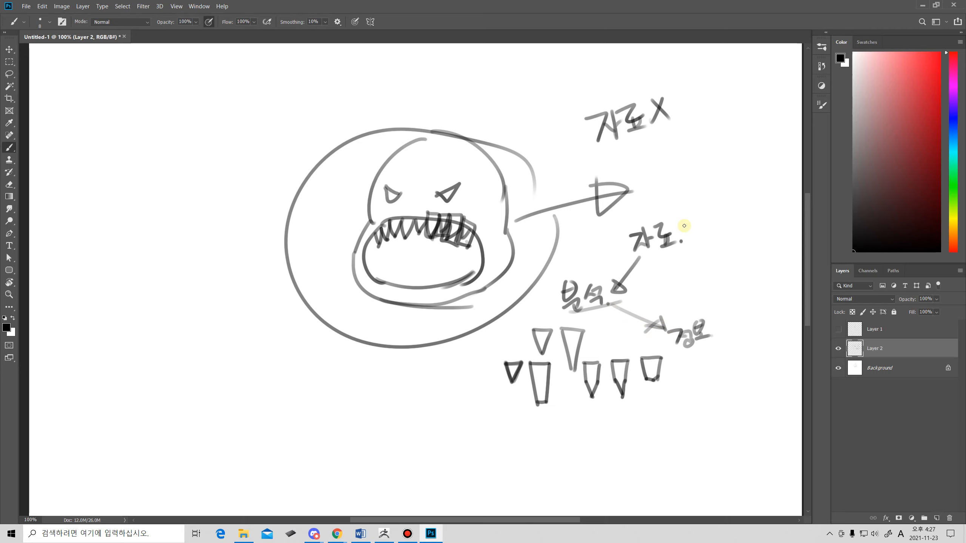
Mark "자료." with a circle, underline and double arrow, and handwrite "어떻게 들어" above it with a long curved arrow downward
drag(689, 220, 692, 222)
mouse_move(632, 261)
mouse_down()
mouse_move(710, 237)
mouse_move(732, 215)
mouse_move(743, 229)
mouse_up()
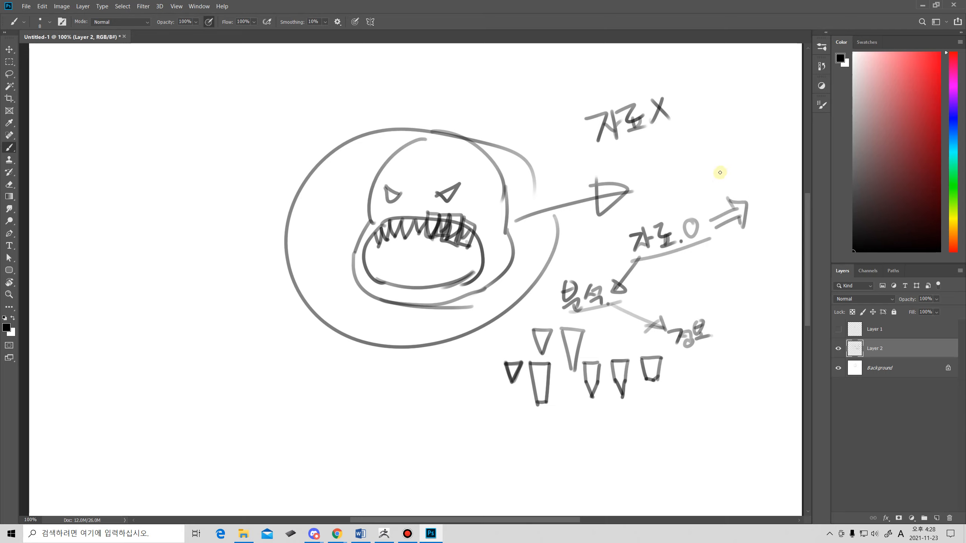
mouse_move(720, 172)
mouse_down()
mouse_move(701, 172)
mouse_move(727, 171)
mouse_move(732, 160)
mouse_move(714, 141)
mouse_move(710, 154)
mouse_move(725, 128)
mouse_move(744, 144)
mouse_move(762, 135)
mouse_move(754, 168)
mouse_up()
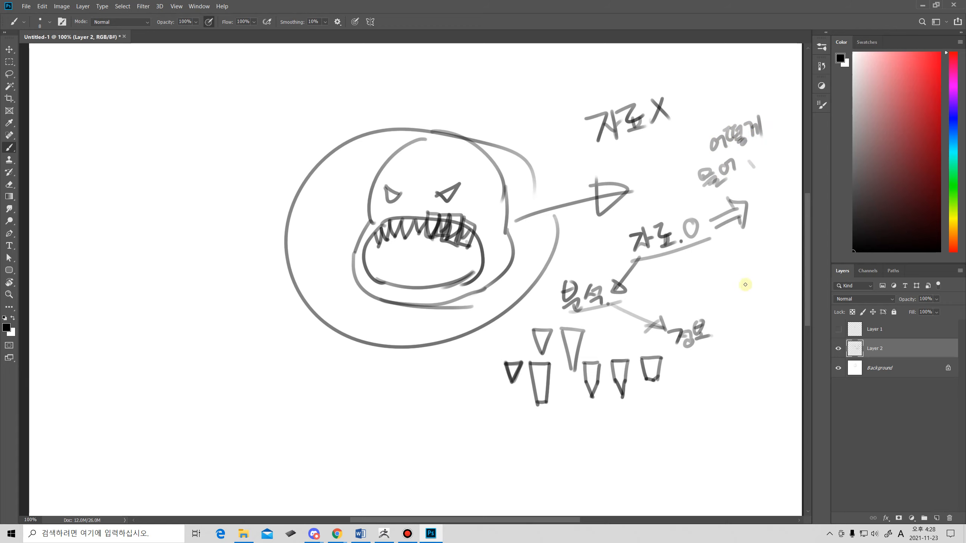
mouse_move(745, 284)
mouse_down()
mouse_move(734, 305)
mouse_move(751, 309)
mouse_up()
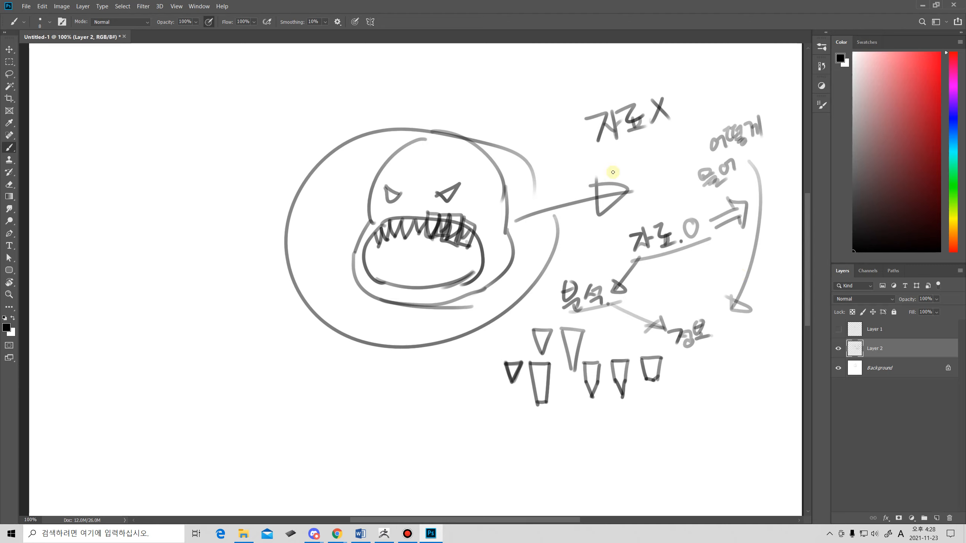
Draw a large frame around the head sketch and notes, and handwrite "1. 그냥 스컬피" beside it
mouse_move(401, 114)
mouse_down()
mouse_move(755, 286)
mouse_move(450, 397)
mouse_move(337, 111)
mouse_up()
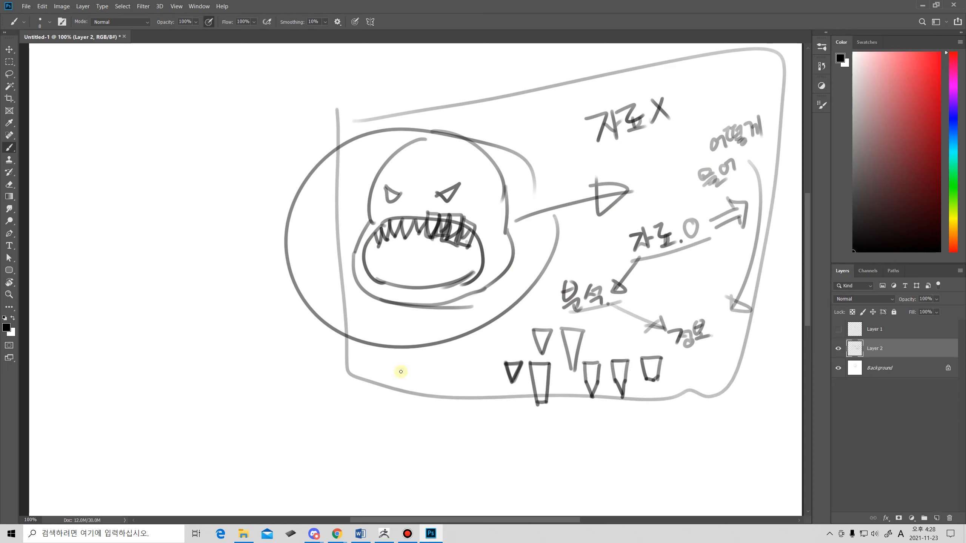
click(391, 527)
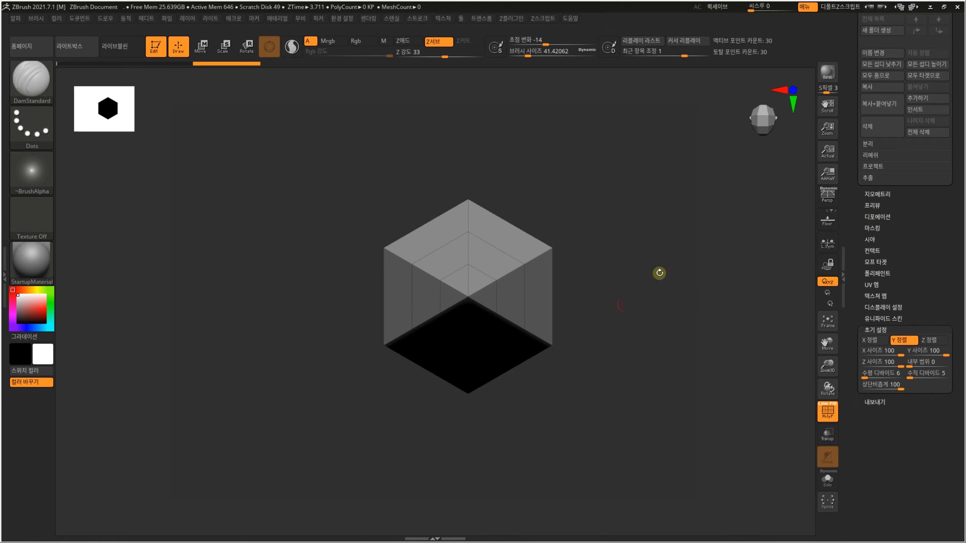
key(super)
click(431, 534)
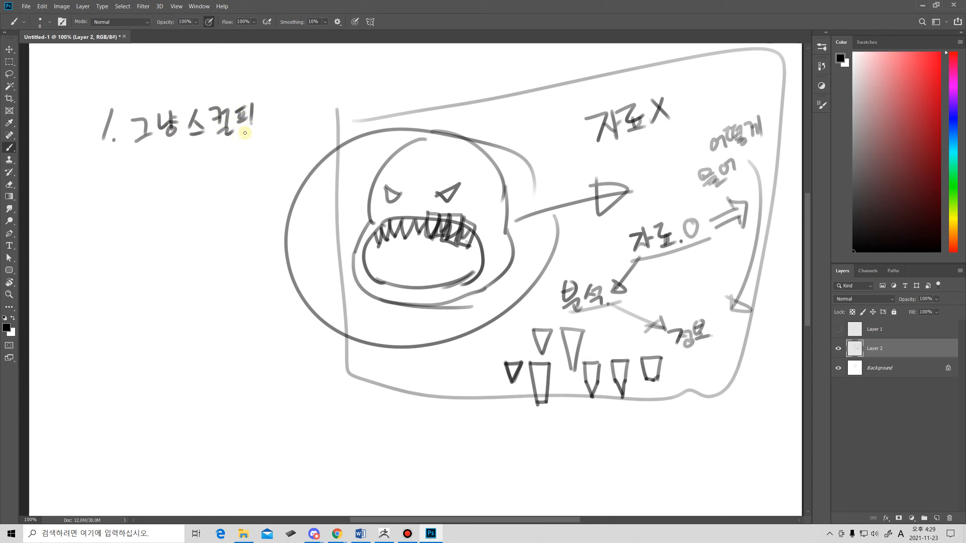
Switch to ZBrush and replace the low-poly cone on the canvas with the Cone3D tool
click(384, 534)
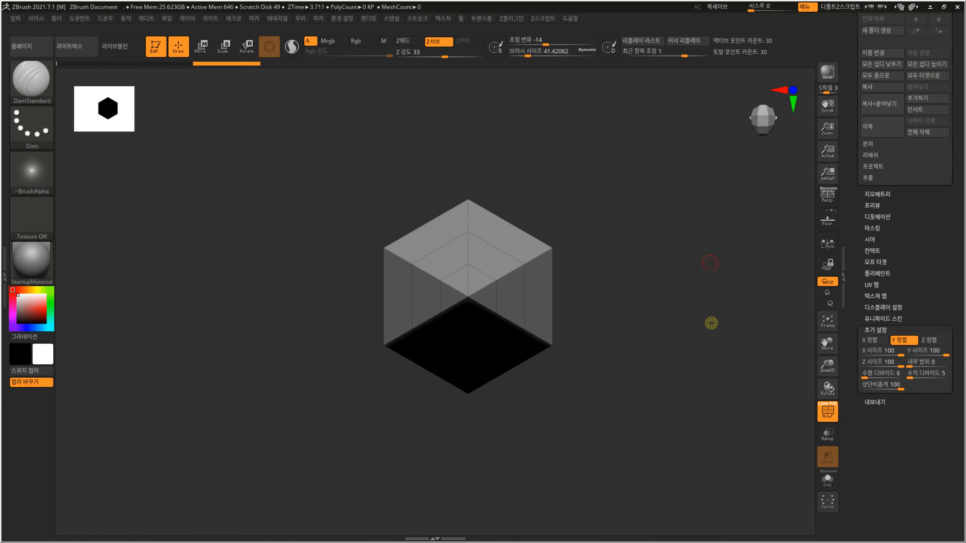
shift+drag(711, 323, 750, 271)
scroll(854, 276, up, 10)
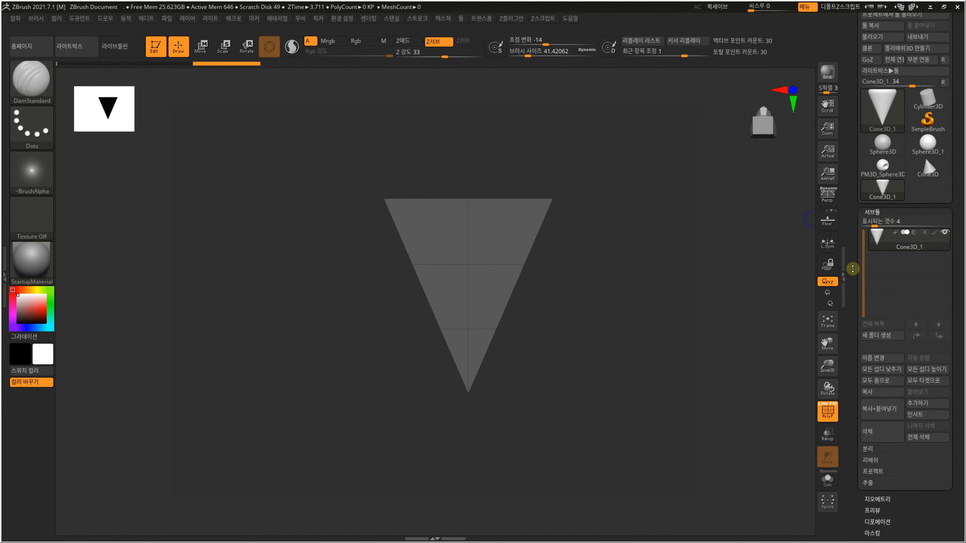
scroll(853, 268, down, 3)
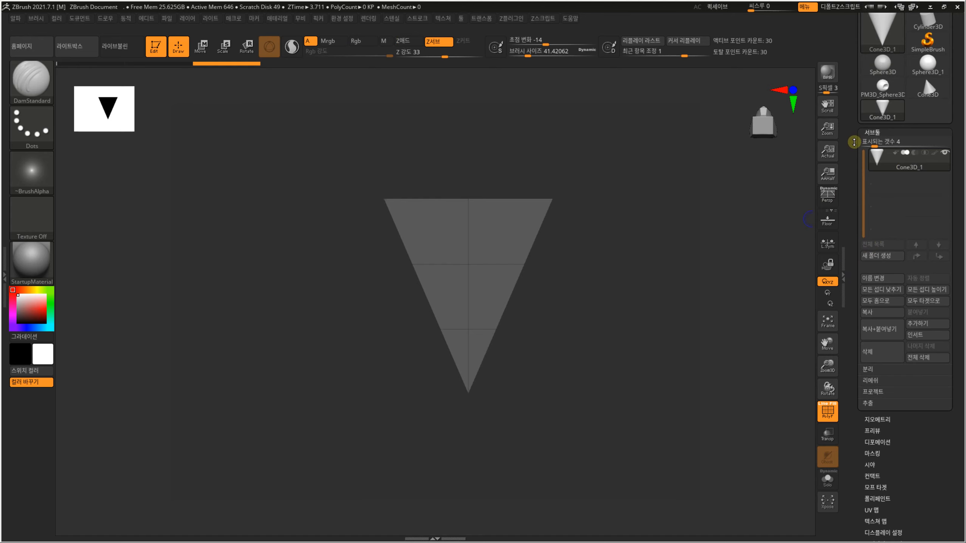
scroll(853, 142, up, 2)
click(929, 134)
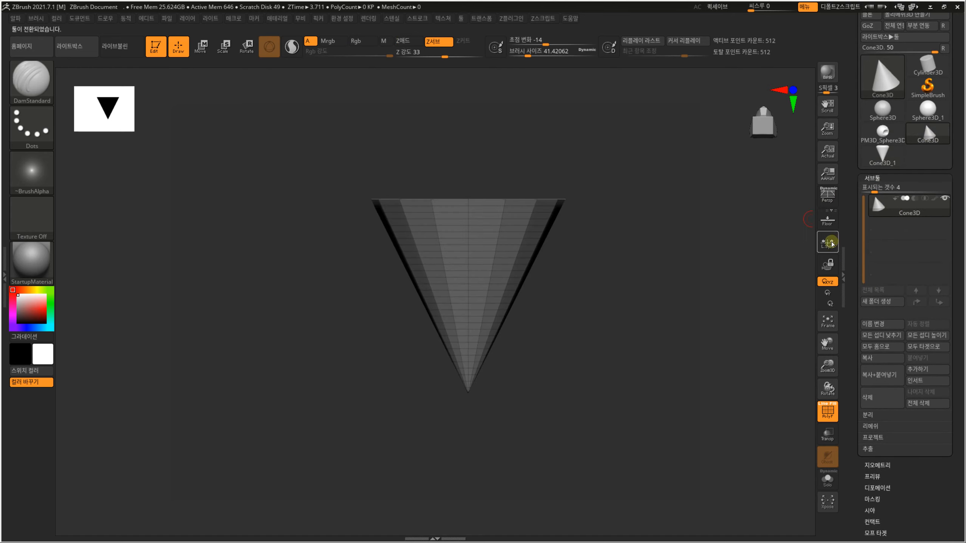
Convert the Cone3D into a PolyMesh3D and apply DynaMesh at resolution 128
scroll(847, 276, down, 7)
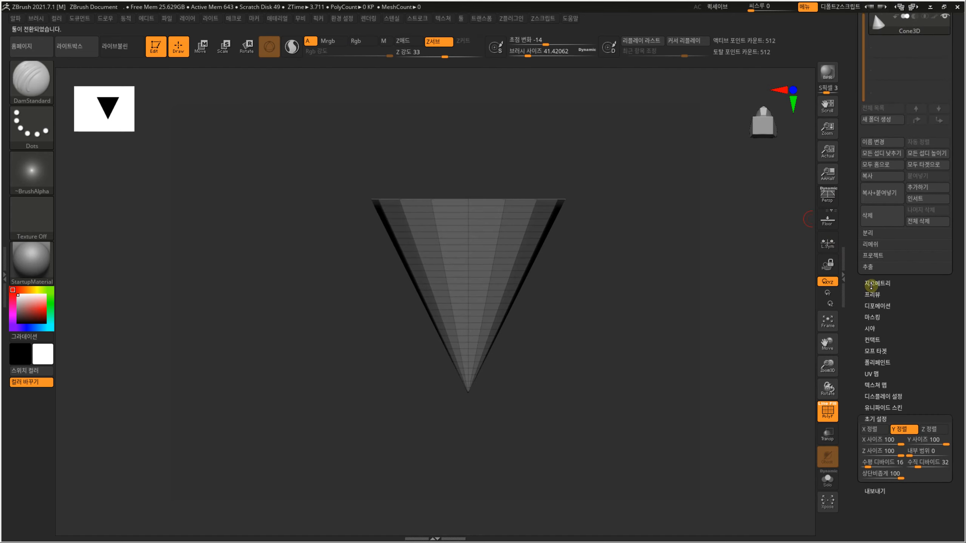
click(871, 285)
scroll(875, 289, up, 4)
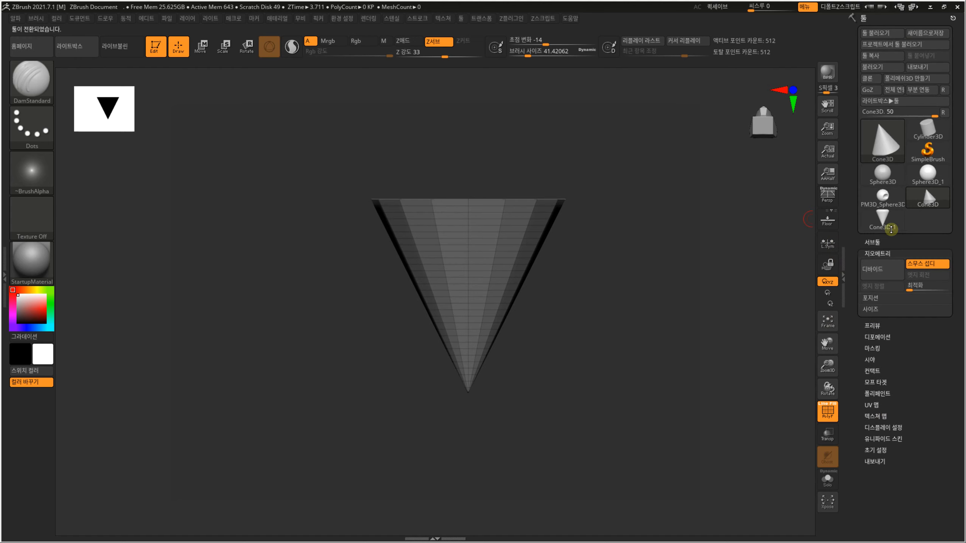
click(909, 78)
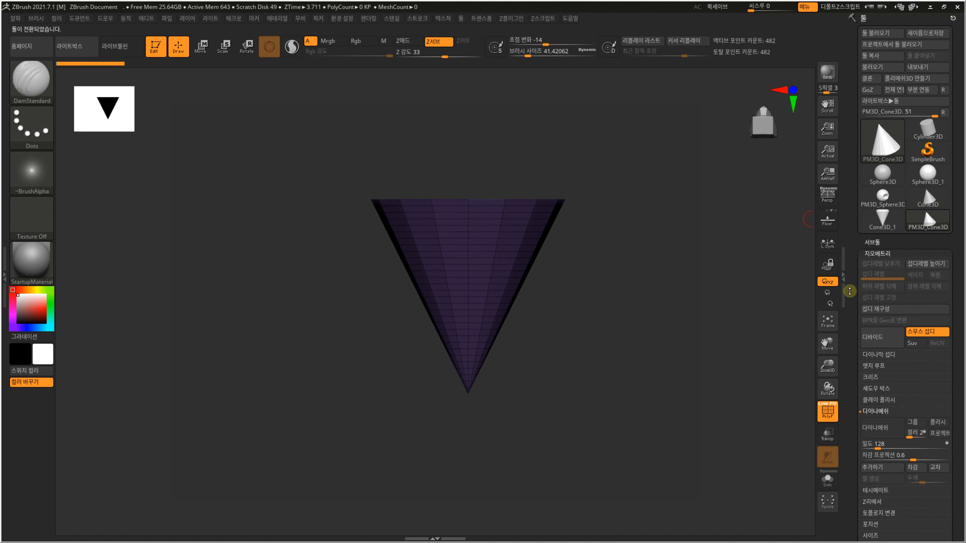
scroll(850, 291, down, 2)
click(880, 371)
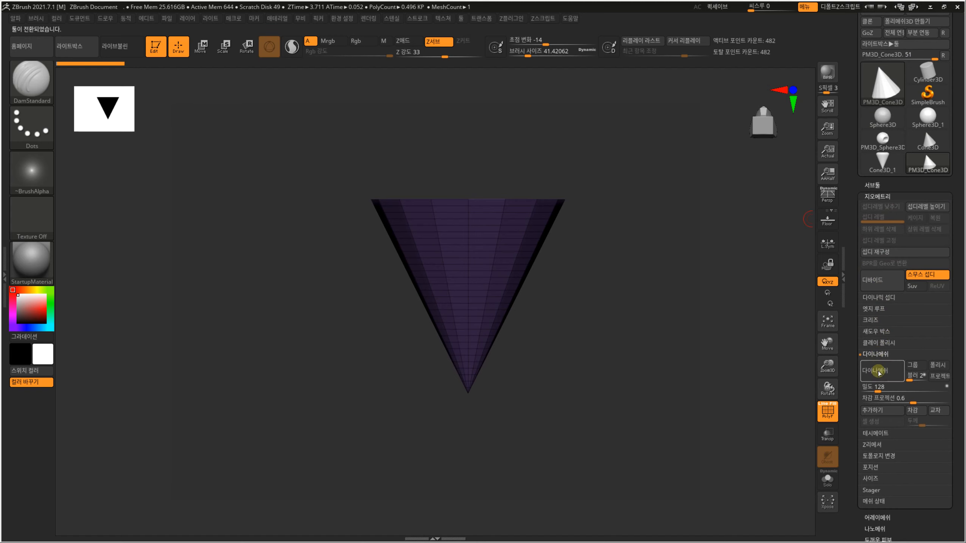
Reshape the cone with the transform gizmo into a longer, narrower spike
ctrl+right_drag(622, 259, 645, 273)
key(w)
drag(636, 244, 634, 306)
mouse_move(448, 317)
mouse_down()
mouse_move(452, 367)
mouse_move(427, 348)
mouse_move(461, 349)
mouse_up()
drag(603, 229, 597, 272)
key(q)
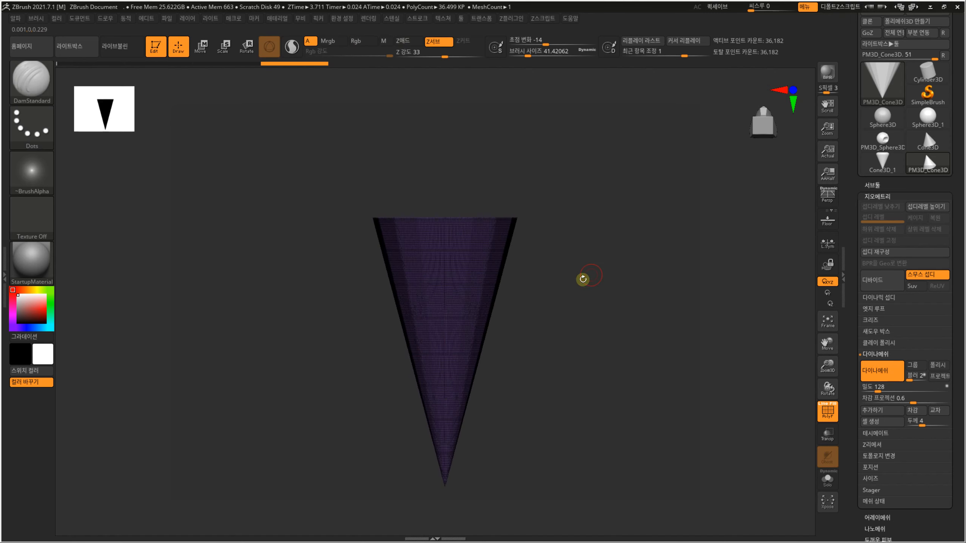
Switch to the TrimDynamic brush at a draw size of about 149 and turn off the polyframe display
key(b)
key(t)
key(d)
key(s)
drag(481, 284, 491, 284)
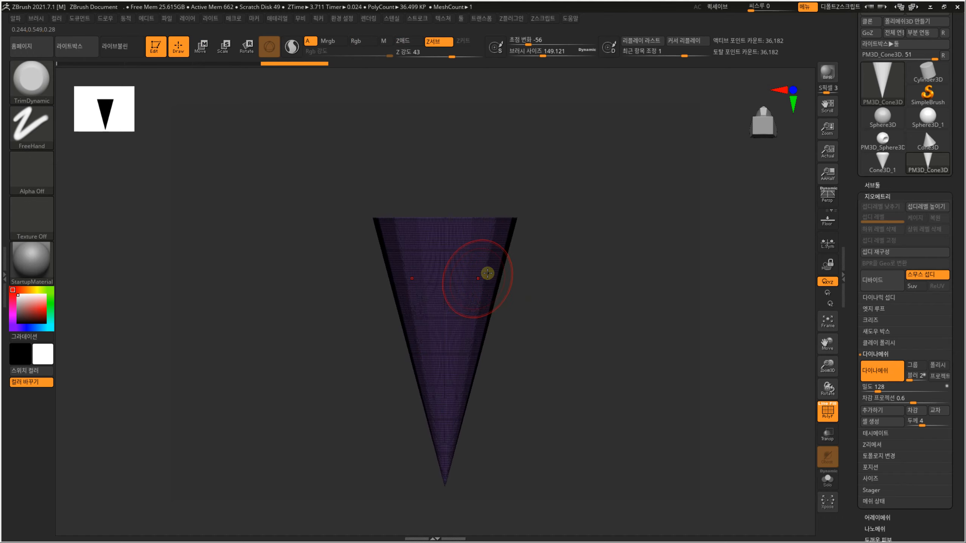
mouse_move(548, 269)
alt+mouse_down()
mouse_move(570, 276)
mouse_move(575, 265)
mouse_move(571, 289)
alt+mouse_up()
key(shift+f)
Trim the front of the cone with symmetric strokes from the wide base down toward the tip, softening its facets
mouse_move(480, 225)
mouse_down()
mouse_move(459, 237)
mouse_move(503, 237)
mouse_move(473, 255)
mouse_move(470, 276)
mouse_move(505, 296)
mouse_up()
shift+drag(558, 370, 584, 399)
alt+drag(543, 283, 554, 257)
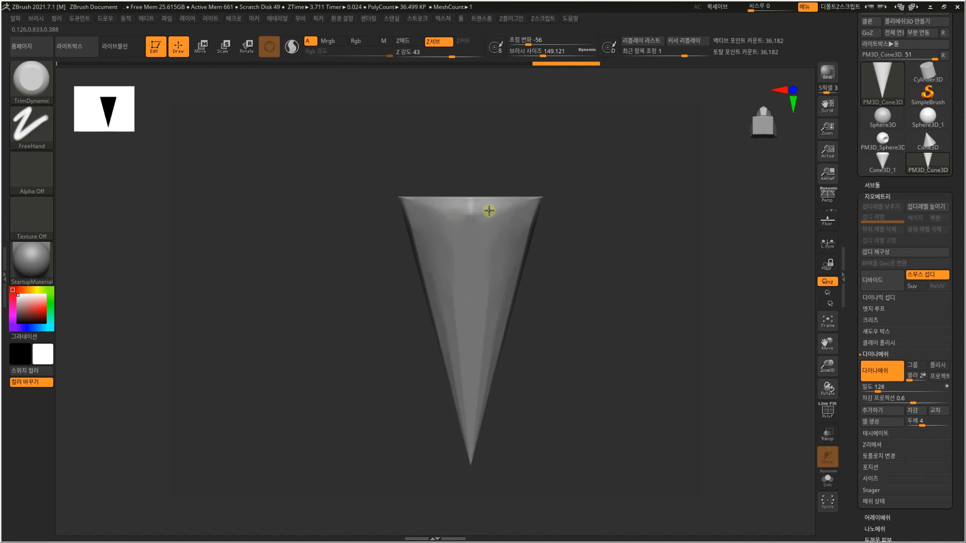
drag(489, 211, 474, 215)
drag(494, 260, 474, 327)
drag(489, 281, 488, 335)
drag(513, 242, 490, 328)
drag(505, 274, 486, 356)
drag(509, 254, 482, 385)
drag(503, 283, 473, 402)
drag(490, 317, 476, 406)
drag(494, 336, 479, 407)
drag(494, 333, 483, 398)
mouse_move(509, 217)
mouse_down()
mouse_move(493, 223)
mouse_move(496, 210)
mouse_move(497, 230)
mouse_up()
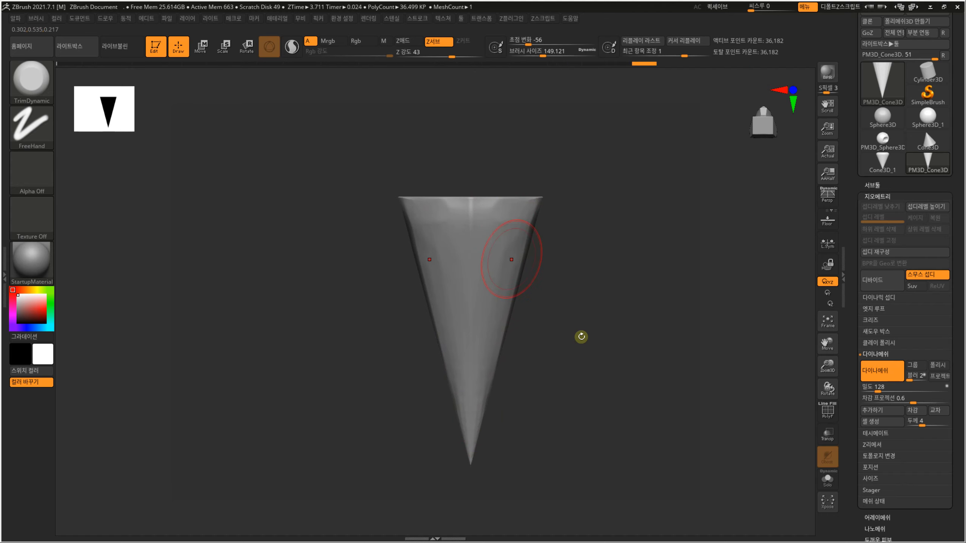
Smooth the cone's pointed tip and trim it with TrimDynamic at a draw size of about 39
mouse_move(581, 337)
mouse_down()
mouse_move(537, 346)
mouse_move(520, 281)
mouse_move(533, 315)
mouse_move(431, 336)
mouse_up()
key(s)
mouse_move(476, 395)
shift+mouse_down()
mouse_move(500, 438)
mouse_move(536, 335)
mouse_move(467, 402)
mouse_move(474, 371)
mouse_move(468, 392)
shift+mouse_up()
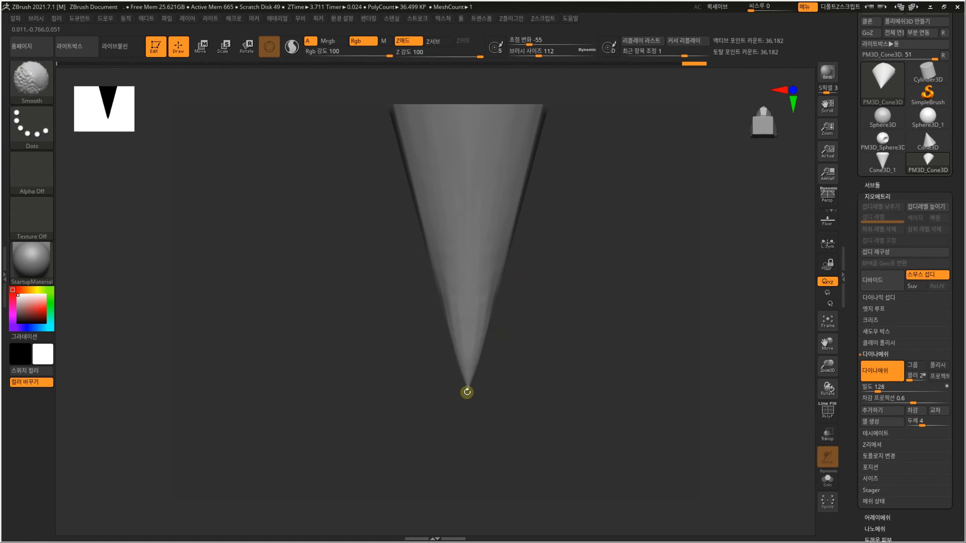
mouse_move(531, 402)
mouse_down()
mouse_move(519, 317)
mouse_move(529, 353)
mouse_up()
key(s)
mouse_move(446, 356)
mouse_down()
mouse_move(431, 356)
mouse_move(475, 330)
mouse_move(441, 359)
mouse_move(448, 378)
mouse_move(441, 375)
mouse_move(453, 366)
mouse_move(447, 382)
mouse_up()
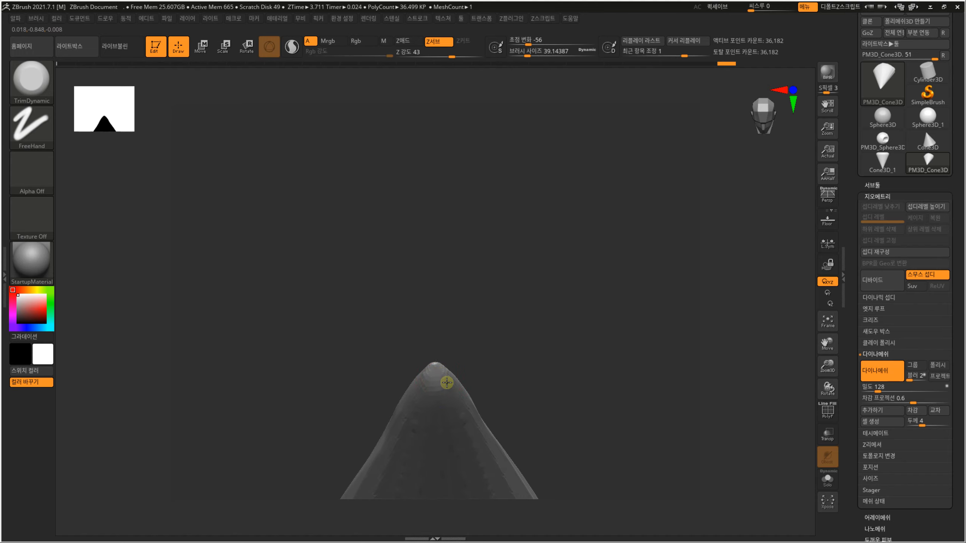
Set the TrimDynamic draw size to 112 and flatten the facets along the cone from tip to base
mouse_move(523, 358)
mouse_down()
mouse_move(524, 371)
mouse_move(513, 253)
mouse_move(520, 271)
mouse_move(482, 269)
mouse_up()
key(s)
drag(439, 302, 449, 306)
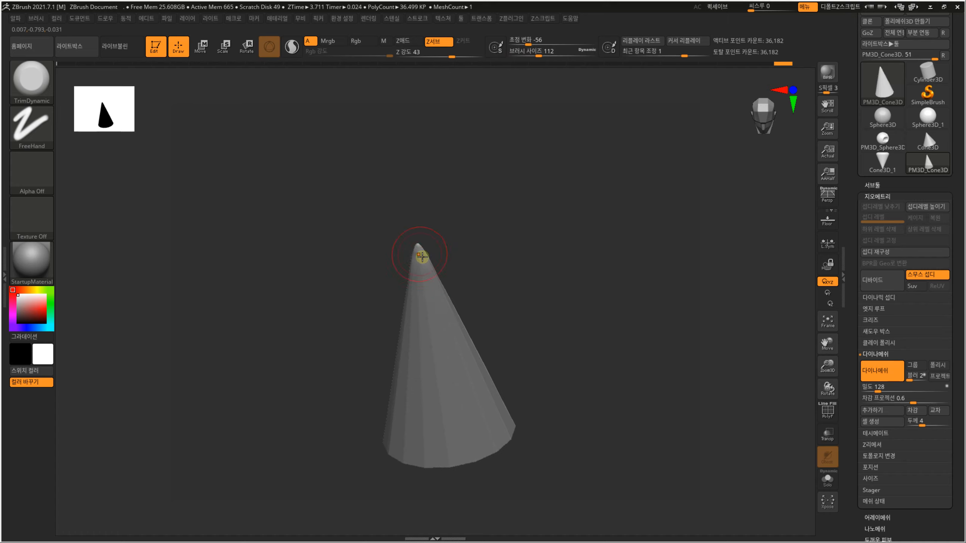
drag(457, 354, 466, 375)
drag(431, 286, 436, 307)
mouse_move(420, 255)
mouse_down()
mouse_move(449, 367)
mouse_move(454, 452)
mouse_up()
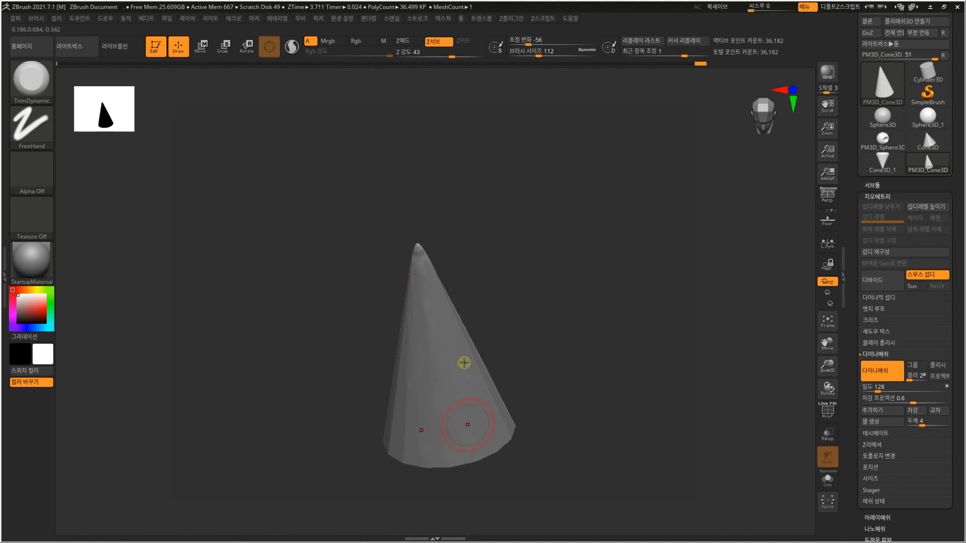
Undo the last stroke and trim the adjoining side of the cone, including the edge around its wide base
mouse_move(523, 346)
mouse_down()
mouse_move(444, 304)
mouse_move(447, 322)
mouse_up()
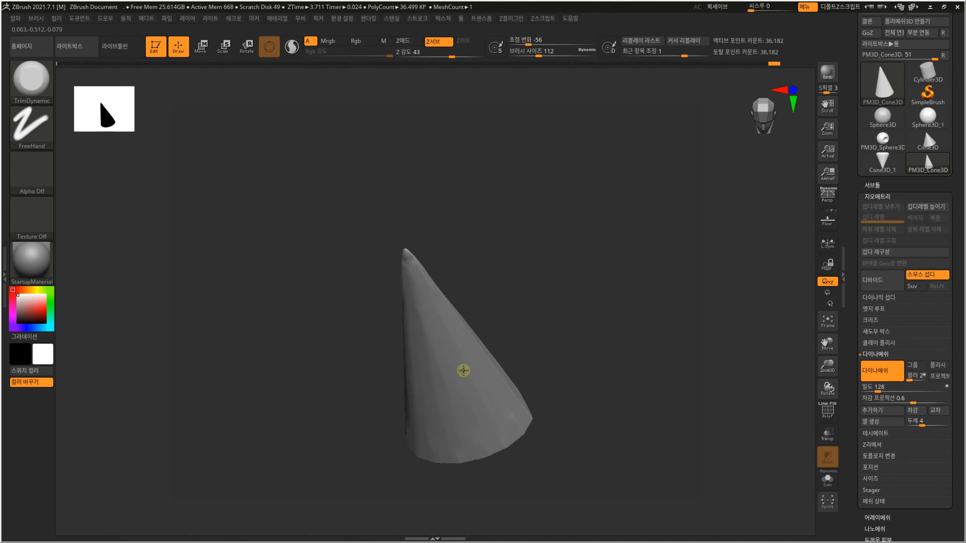
key(ctrl+z)
drag(434, 354, 455, 389)
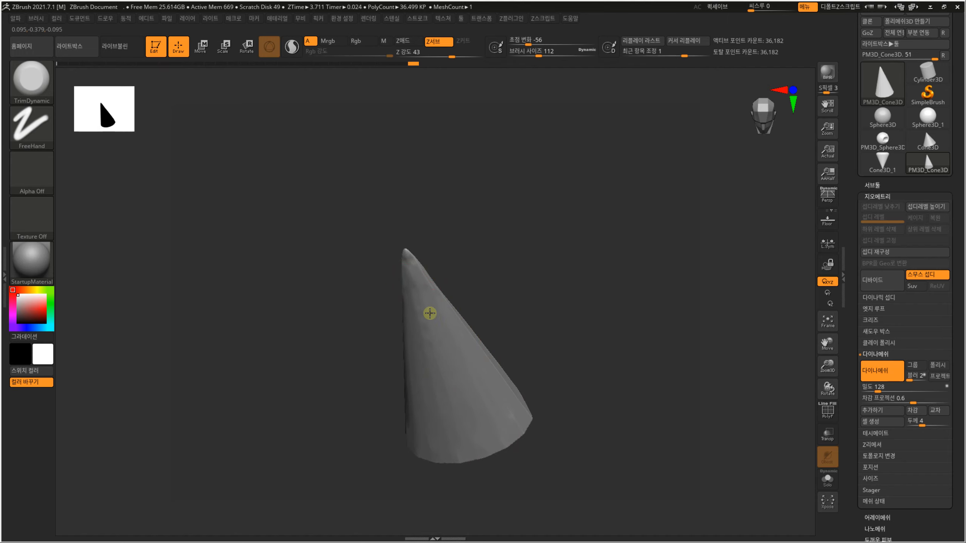
drag(429, 313, 428, 332)
drag(475, 442, 474, 455)
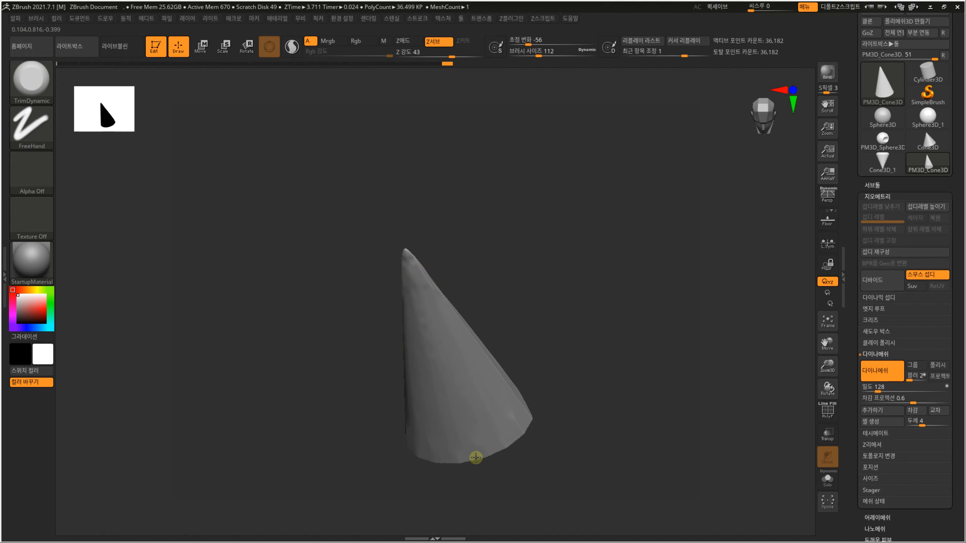
drag(518, 414, 494, 438)
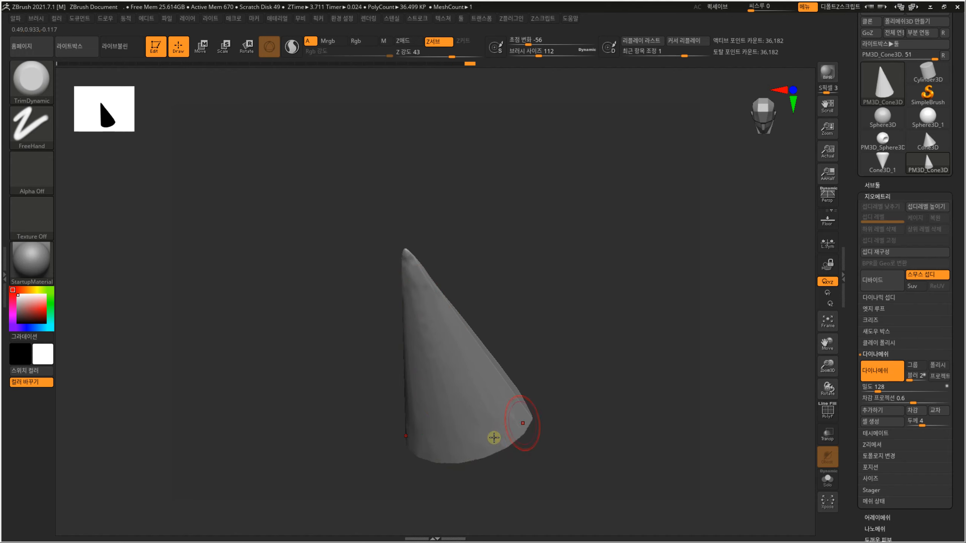
Trim the facets along the cone's still-ridged side with long strokes from the base toward the tip
drag(559, 383, 386, 285)
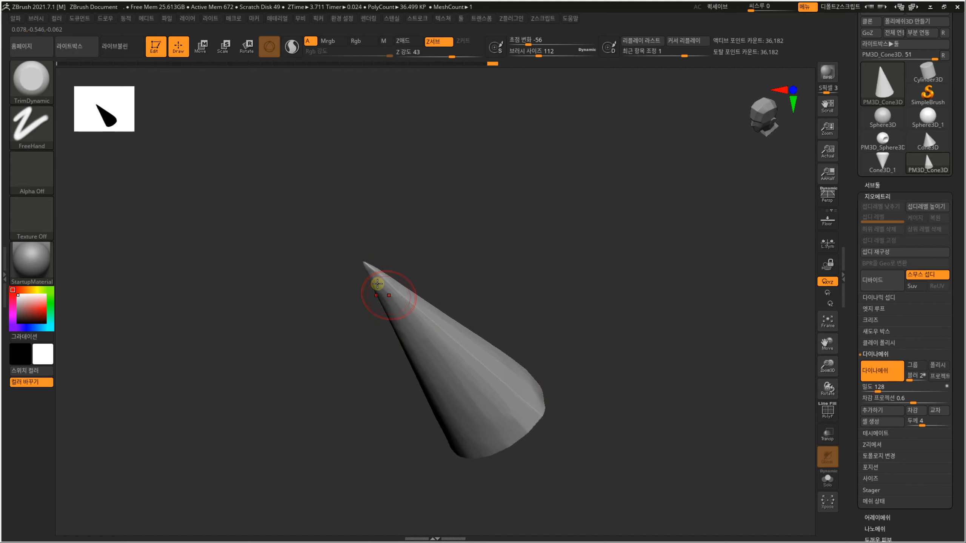
drag(482, 408, 389, 296)
drag(502, 423, 422, 324)
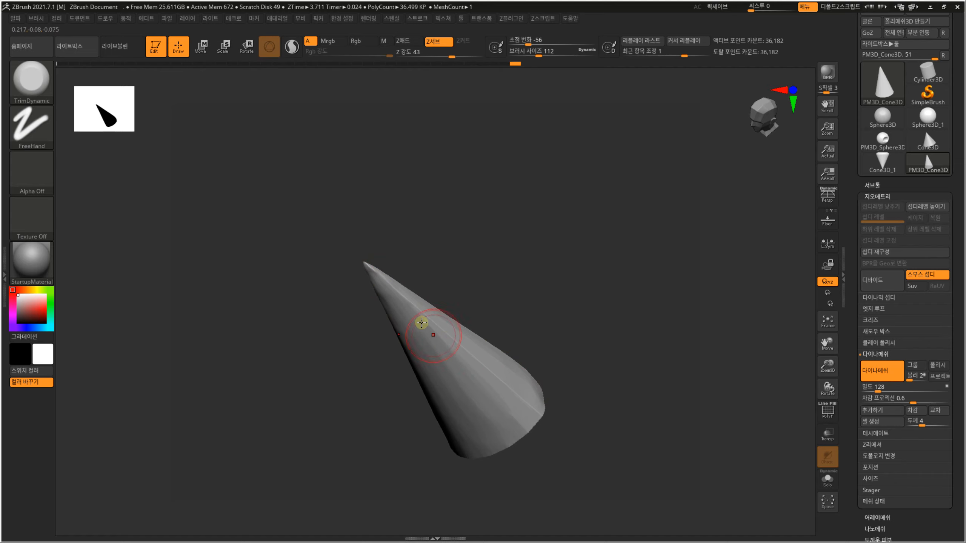
drag(514, 413, 480, 375)
drag(518, 423, 422, 330)
Even out the facets below the cone's wide rim with trimming strokes running down toward the point
mouse_move(555, 289)
mouse_down()
mouse_move(578, 272)
mouse_move(562, 251)
mouse_move(595, 283)
mouse_move(561, 259)
mouse_move(479, 242)
mouse_up()
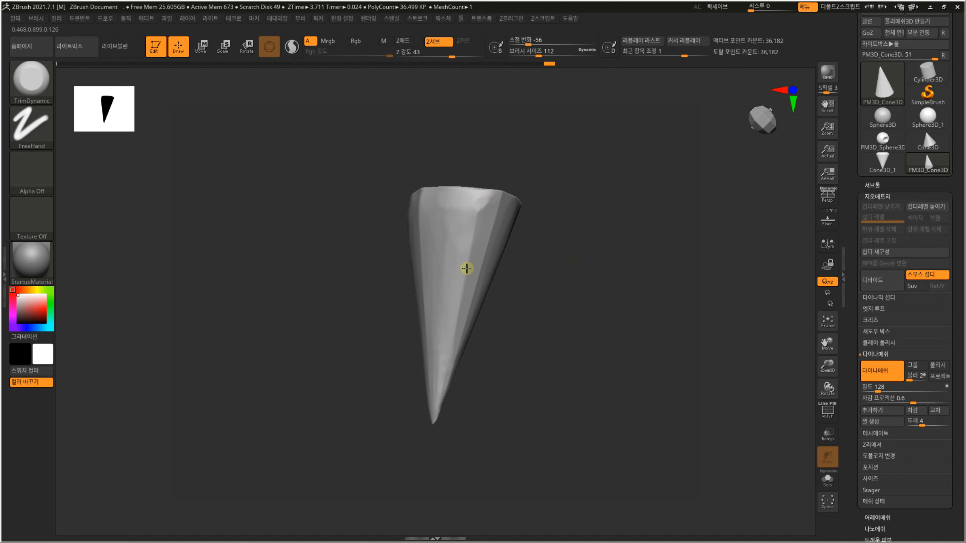
drag(486, 203, 442, 371)
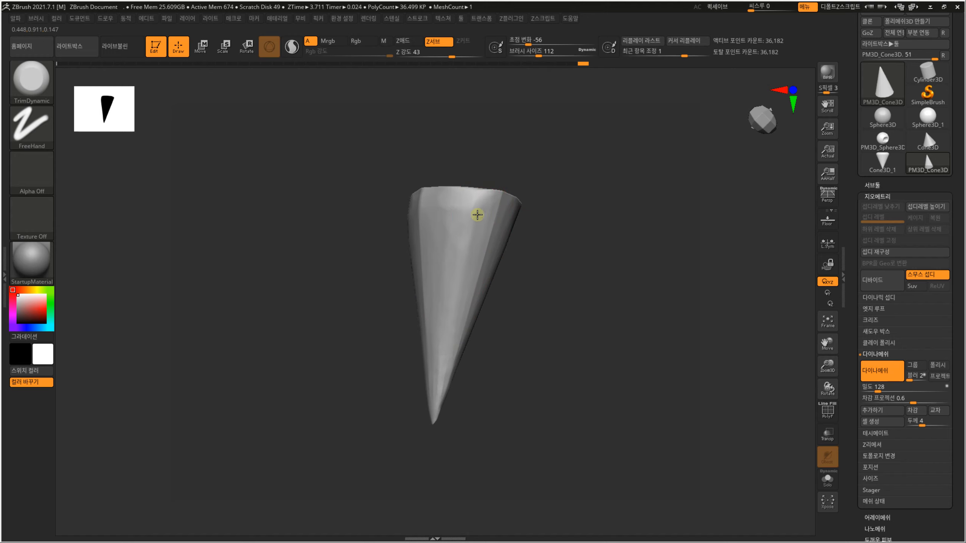
drag(476, 214, 449, 304)
drag(467, 262, 456, 265)
mouse_move(453, 199)
mouse_down()
mouse_move(443, 293)
mouse_move(438, 237)
mouse_move(446, 289)
mouse_up()
Trim the ridge along the cone's symmetry line and the surface beside it down to the tip
mouse_move(573, 200)
shift+mouse_down()
mouse_move(569, 284)
mouse_move(571, 224)
mouse_move(555, 226)
shift+mouse_up()
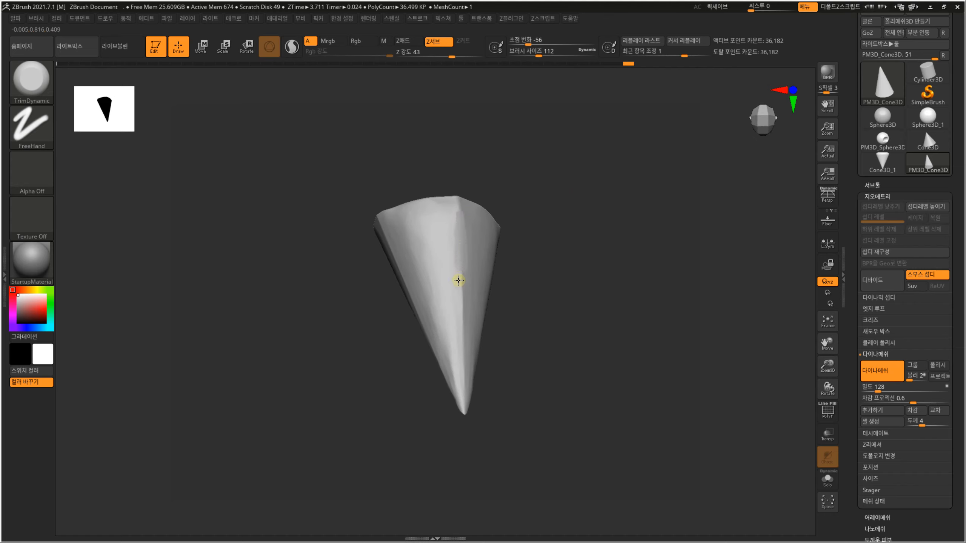
drag(452, 262, 461, 399)
mouse_move(440, 282)
mouse_down()
mouse_move(458, 403)
mouse_move(453, 384)
mouse_up()
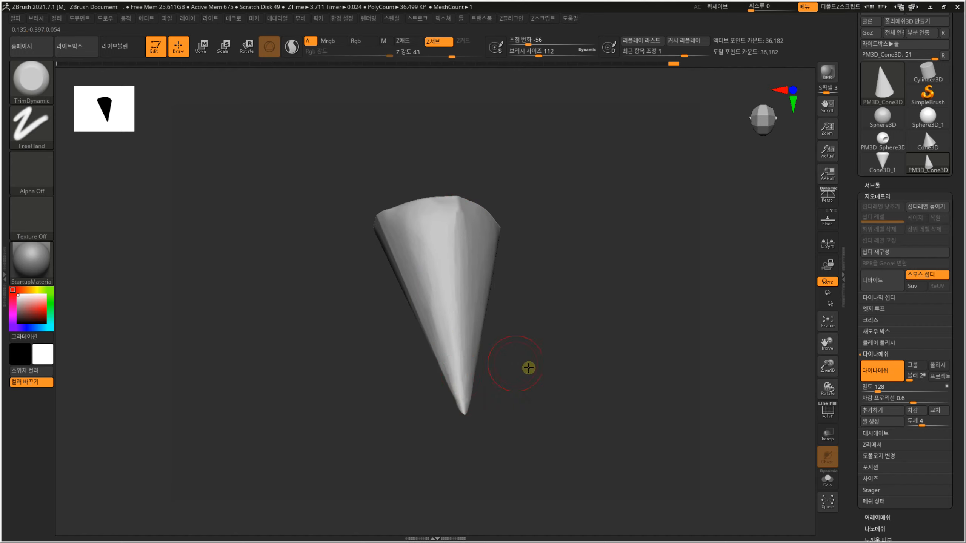
Trim the ridge just below the cone's wide rim and the facets beside it with short downward strokes
drag(529, 368, 514, 328)
drag(479, 197, 481, 222)
drag(480, 203, 479, 230)
drag(480, 213, 477, 260)
mouse_move(495, 201)
mouse_down()
mouse_move(496, 238)
mouse_move(500, 211)
mouse_move(507, 229)
mouse_up()
drag(506, 203, 514, 225)
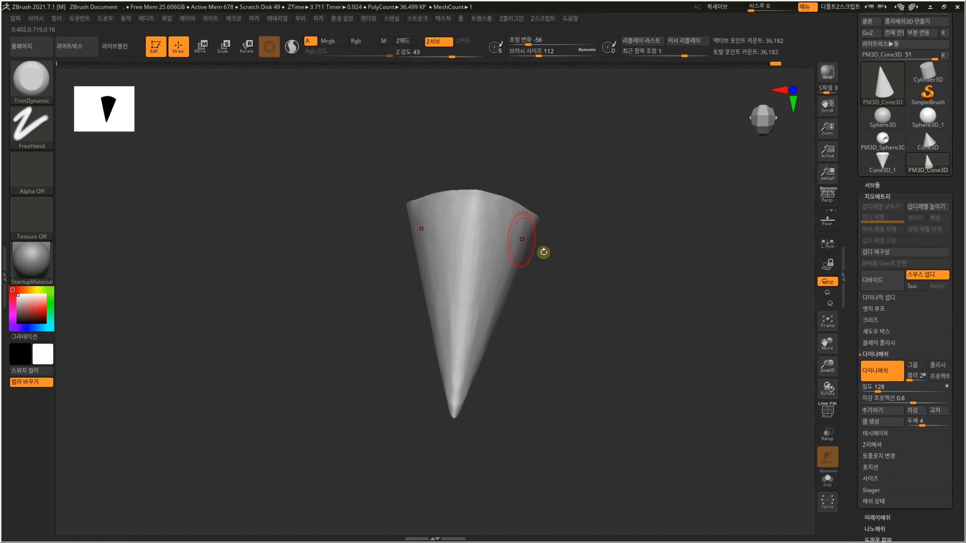
Trim the facets along the cone's flank with long strokes running from the rim toward the tip
mouse_move(588, 274)
mouse_down()
mouse_move(583, 255)
mouse_move(571, 274)
mouse_move(561, 242)
mouse_move(525, 264)
mouse_move(490, 372)
mouse_up()
mouse_move(534, 249)
mouse_down()
mouse_move(481, 387)
mouse_move(486, 402)
mouse_up()
mouse_move(535, 252)
mouse_down()
mouse_move(488, 395)
mouse_move(560, 237)
mouse_up()
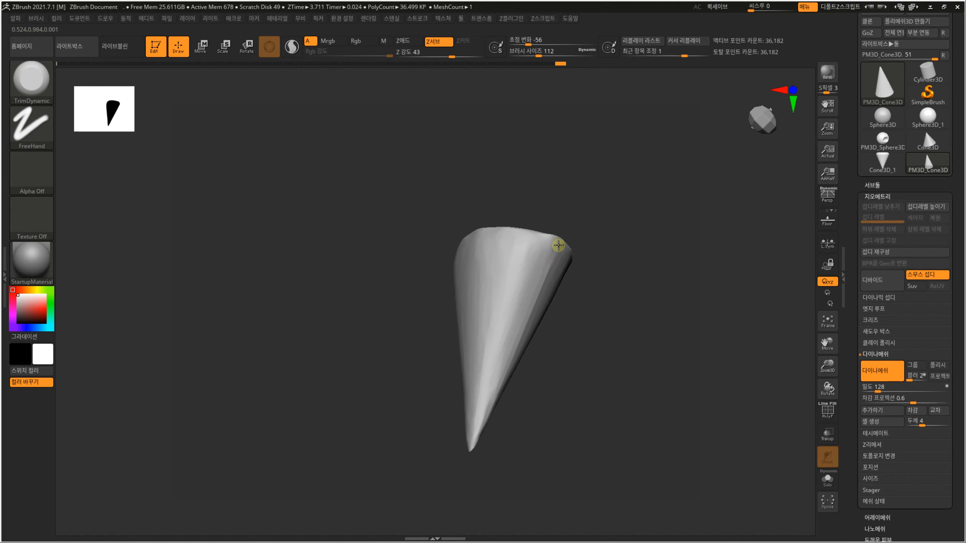
drag(546, 274, 482, 420)
drag(515, 303, 492, 371)
mouse_move(530, 288)
mouse_down()
mouse_move(503, 333)
mouse_move(498, 369)
mouse_up()
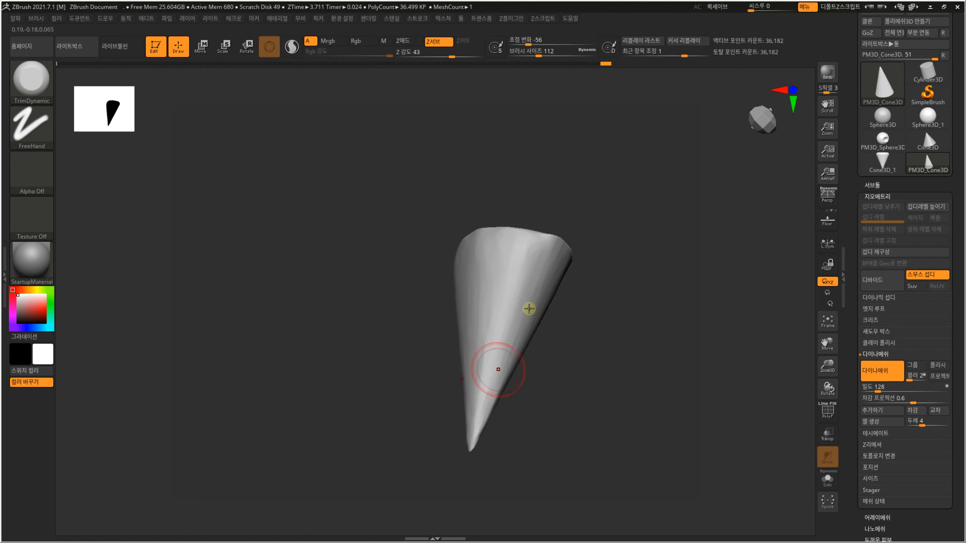
drag(529, 309, 492, 395)
drag(520, 328, 513, 334)
drag(532, 288, 494, 337)
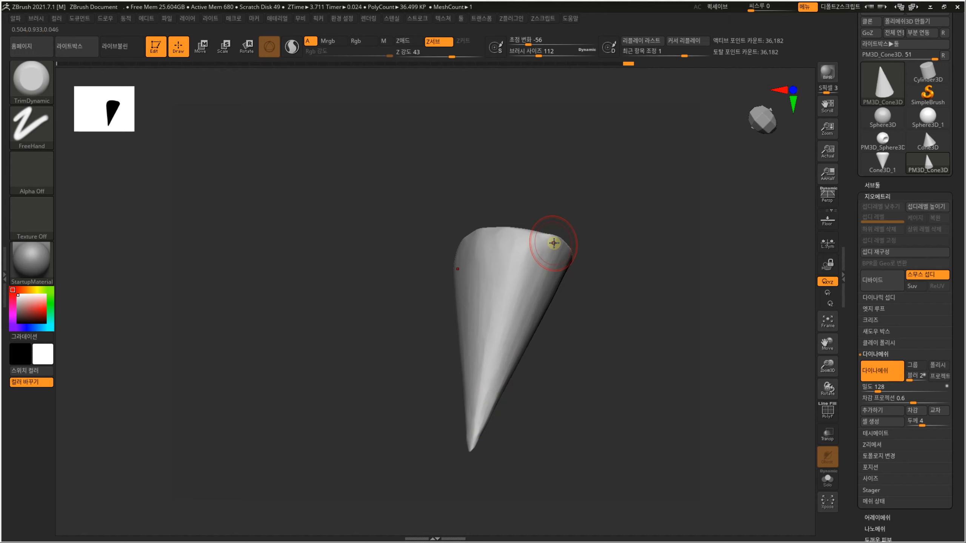
Bevel the sharp edge around the cone's flat base with TrimDynamic, starting at the rim's corner
drag(560, 245, 569, 251)
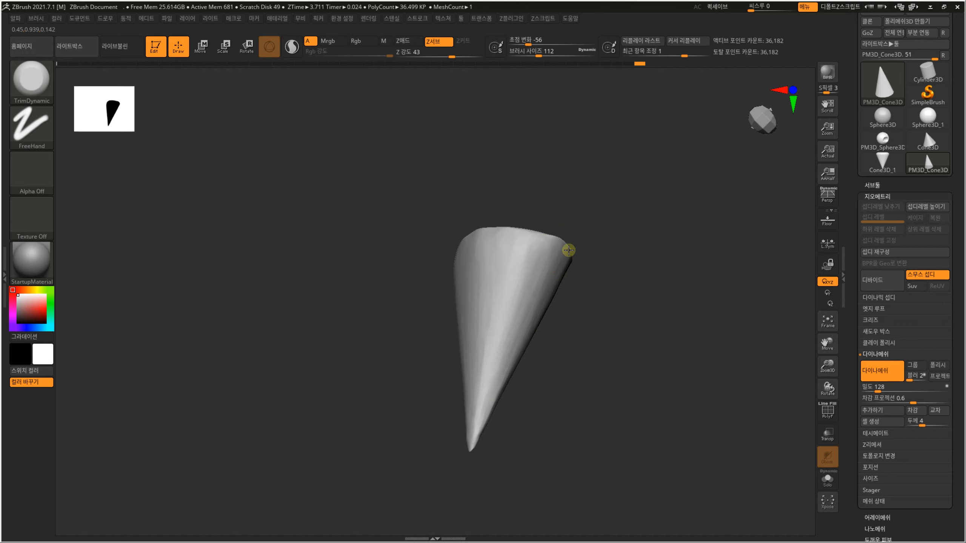
drag(601, 282, 569, 279)
mouse_move(561, 243)
mouse_down()
mouse_move(593, 274)
mouse_move(576, 255)
mouse_up()
drag(617, 325, 611, 375)
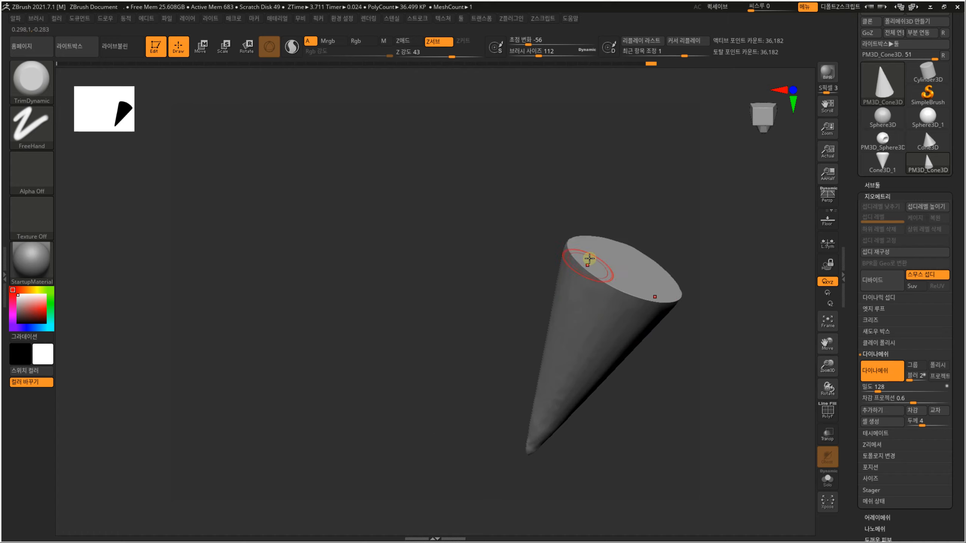
mouse_move(592, 262)
mouse_down()
mouse_move(570, 247)
mouse_move(619, 291)
mouse_up()
mouse_move(642, 190)
mouse_down()
mouse_move(566, 255)
mouse_move(617, 290)
mouse_up()
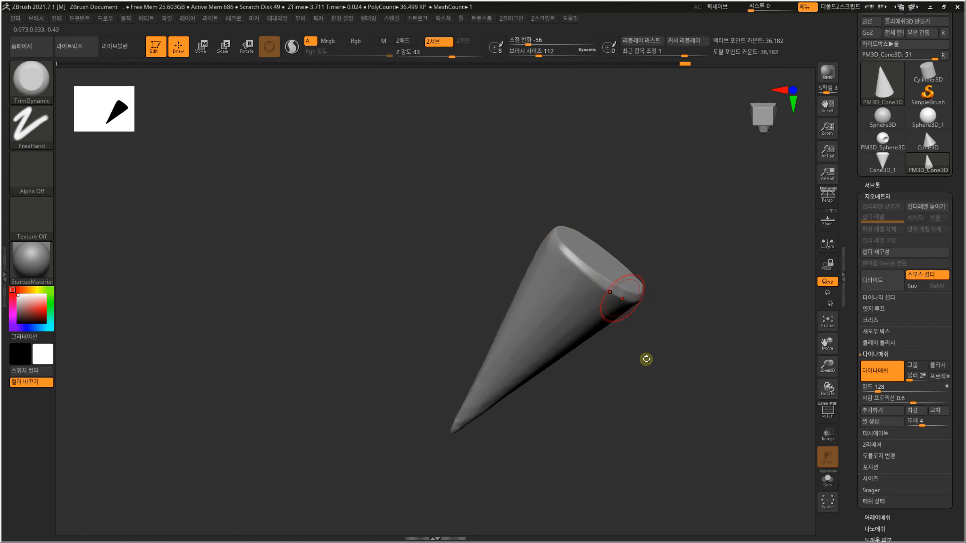
Continue the bevel around the remaining sharp sections of the base edge
mouse_move(664, 378)
mouse_down()
mouse_move(639, 271)
mouse_move(643, 224)
mouse_move(603, 292)
mouse_up()
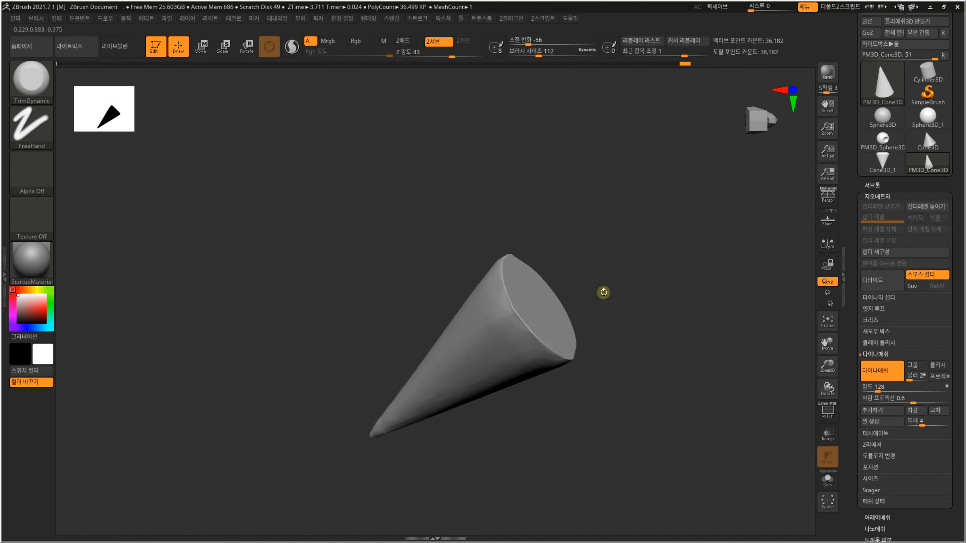
drag(505, 285, 513, 310)
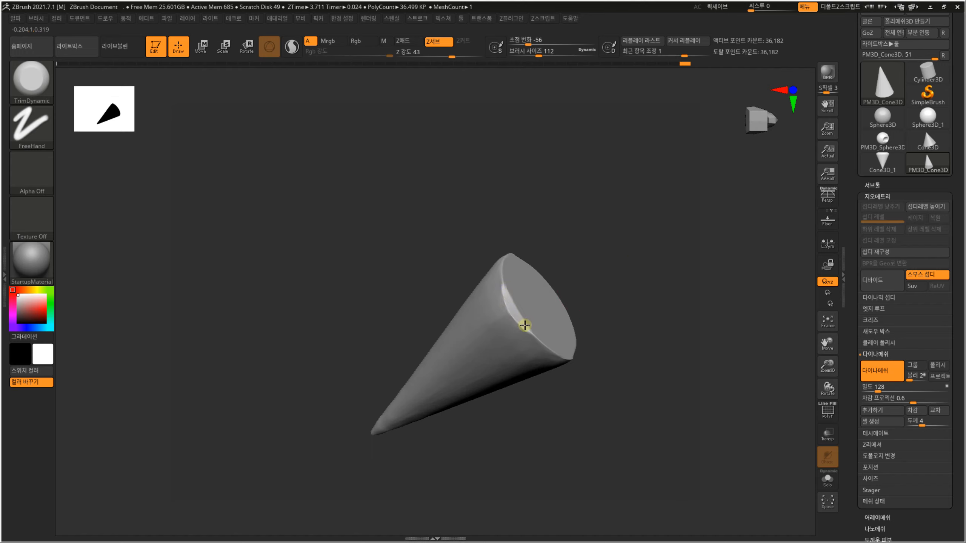
drag(582, 373, 509, 323)
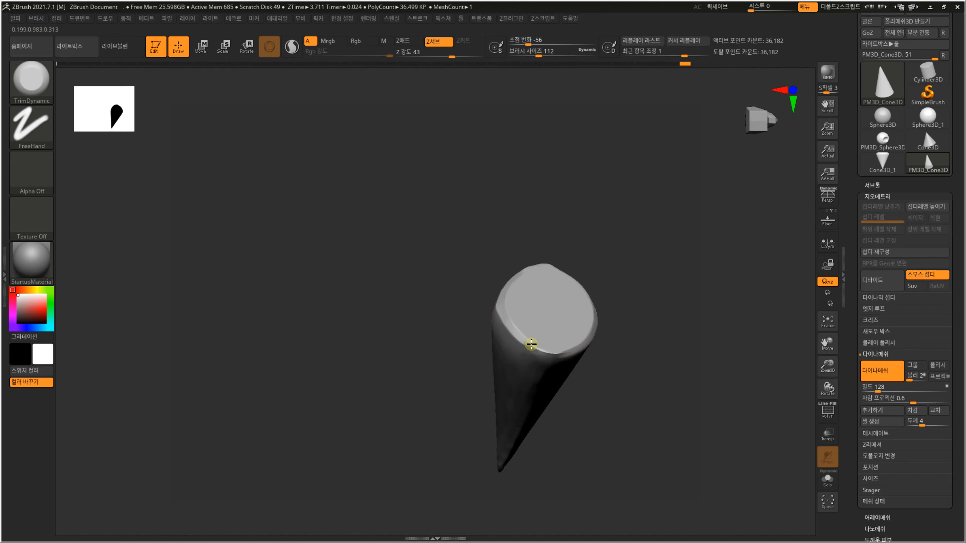
drag(548, 353, 589, 336)
drag(628, 383, 662, 340)
drag(637, 360, 563, 246)
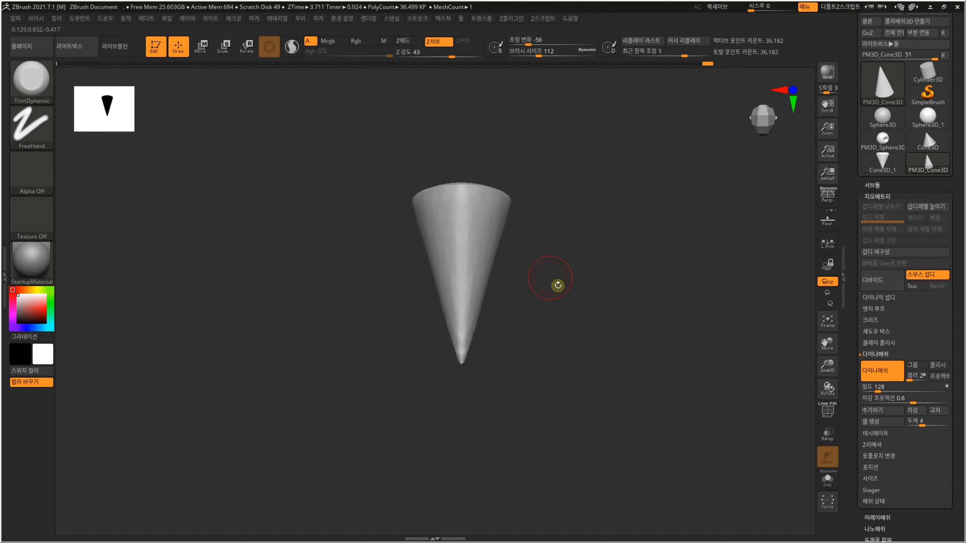
Narrow the cone along its width axis with the transform gizmo and return to sculpting
drag(558, 285, 564, 319)
key(w)
drag(424, 347, 436, 348)
key(q)
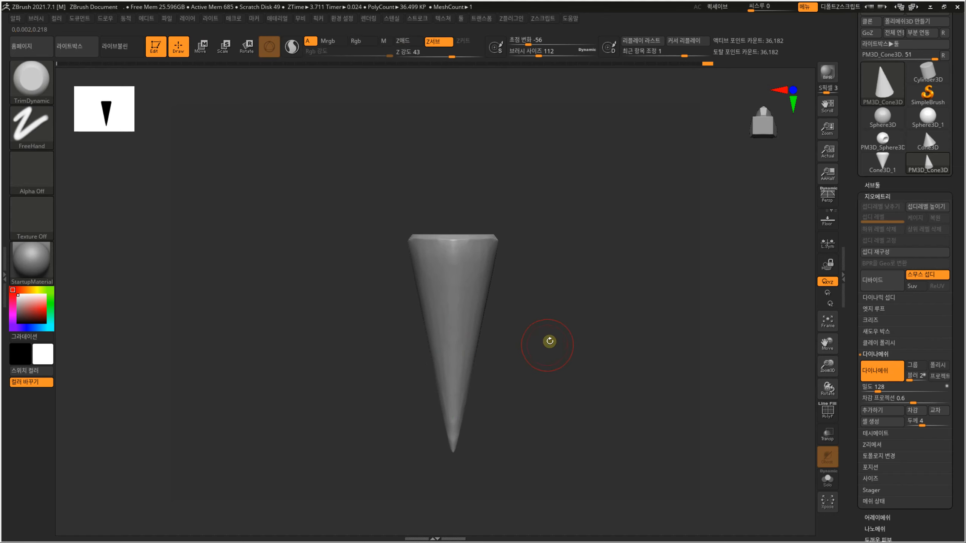
Bend the cone into a curved fang from the side with the Move brush at a size of about 393
mouse_move(550, 342)
mouse_down()
mouse_move(554, 317)
mouse_move(528, 328)
mouse_move(520, 317)
mouse_move(537, 371)
mouse_move(533, 330)
mouse_move(544, 322)
mouse_move(465, 281)
mouse_up()
key(b)
key(m)
key(v)
key(s)
mouse_move(466, 426)
mouse_down()
mouse_move(483, 436)
mouse_move(468, 422)
mouse_move(450, 429)
mouse_move(451, 413)
mouse_up()
key(s)
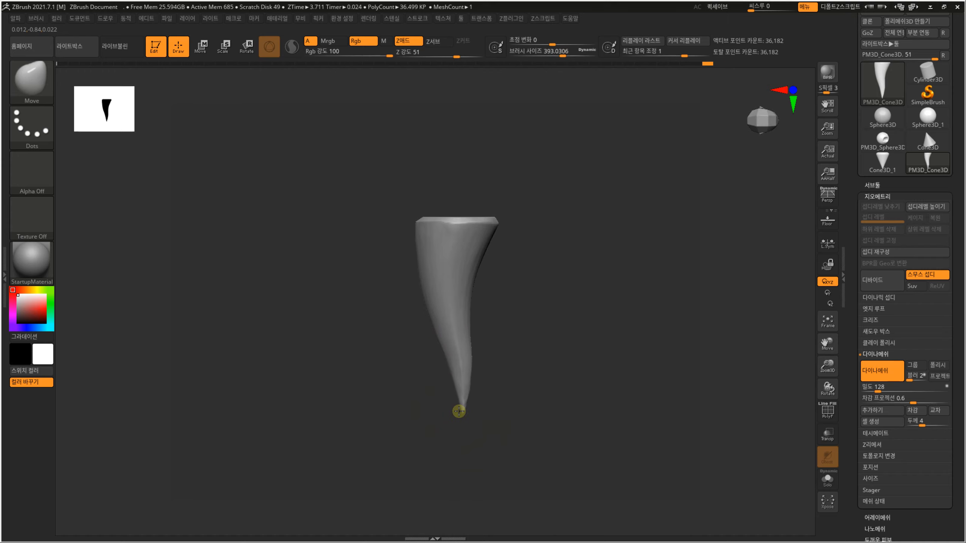
Refine the fang's side profile with the Move brush, evening the curve near the tip and pulling in the rim's flared corner
key(s)
drag(451, 370, 446, 371)
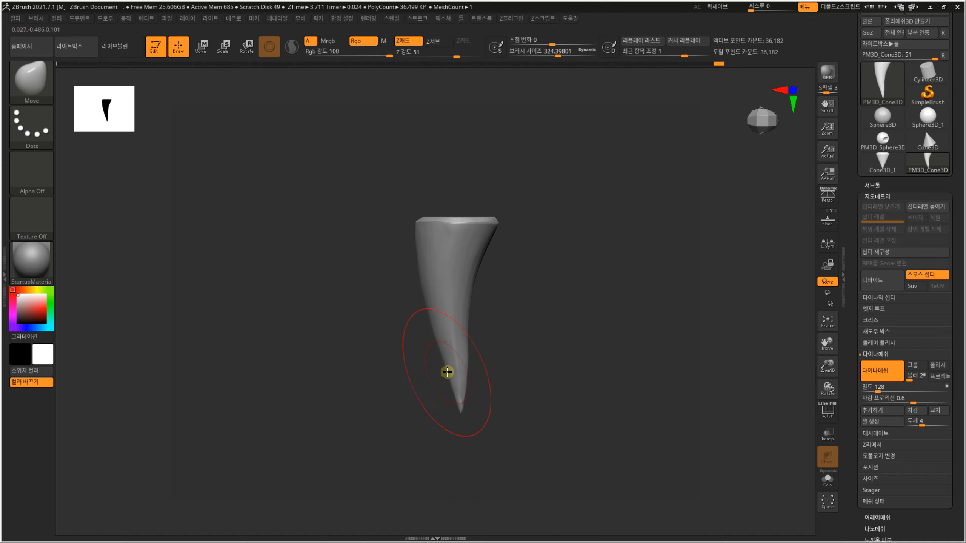
key(s)
drag(443, 331, 448, 327)
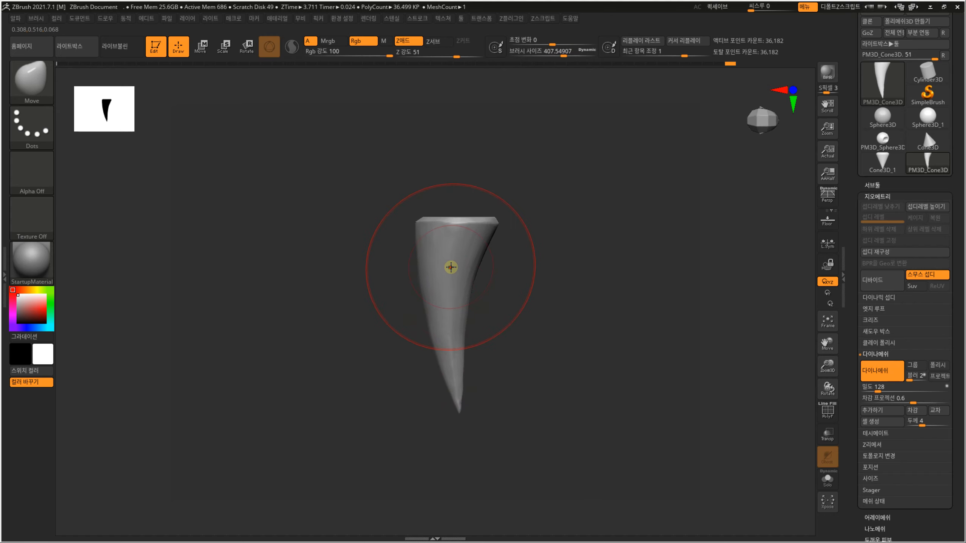
drag(494, 227, 490, 225)
key(s)
key(s)
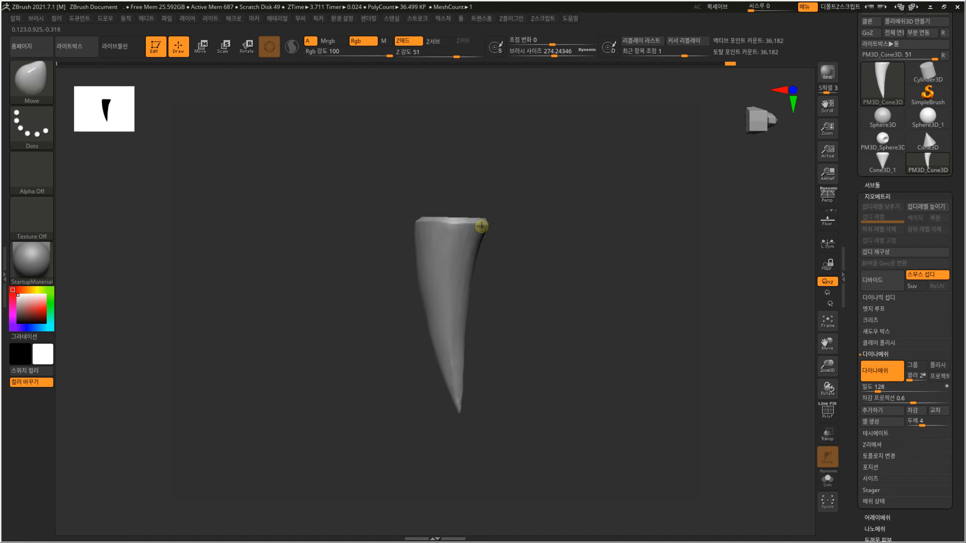
Adjust the tooth's rim from the front with a smaller Move brush
drag(533, 288, 564, 251)
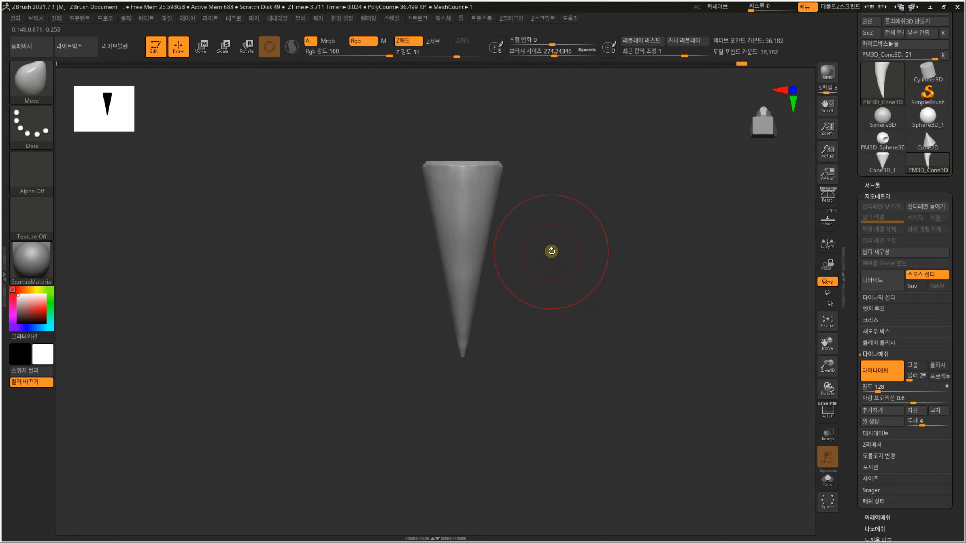
mouse_move(554, 241)
alt+mouse_down()
mouse_move(569, 242)
mouse_move(573, 268)
mouse_move(569, 241)
alt+mouse_up()
alt+drag(569, 242, 573, 273)
key(s)
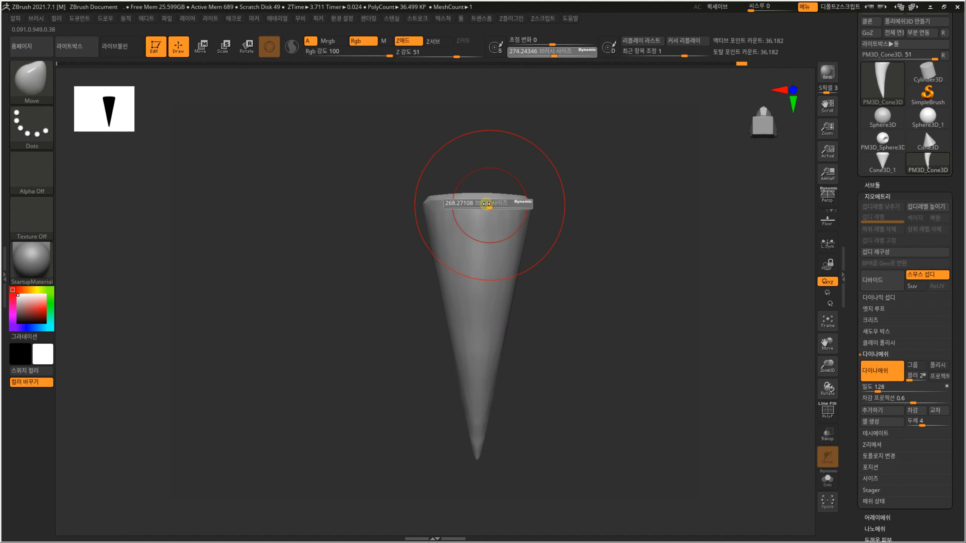
drag(489, 208, 479, 200)
alt+drag(569, 254, 532, 265)
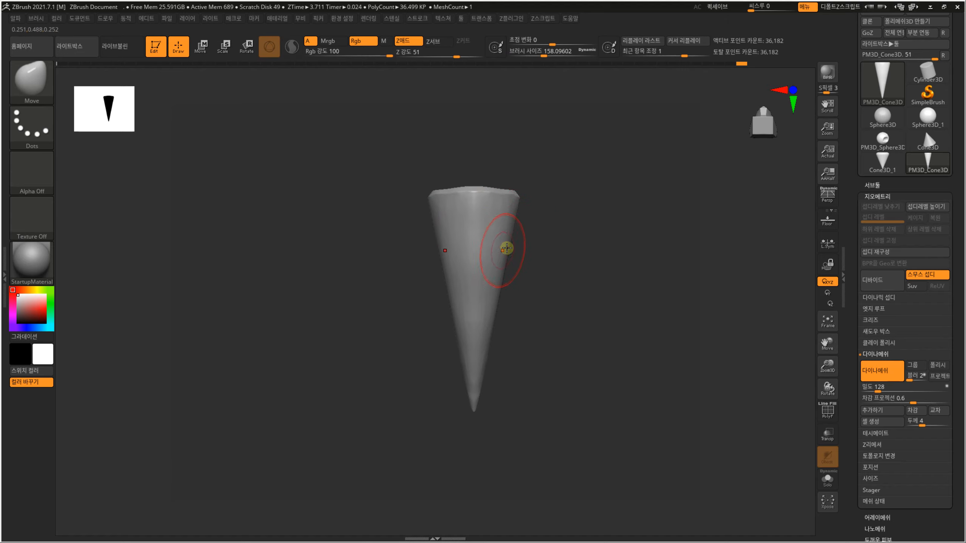
Sharpen the tooth's tip with the TrimDynamic brush at a size of about 68
mouse_move(574, 260)
mouse_down()
mouse_move(512, 276)
mouse_move(543, 287)
mouse_move(528, 340)
mouse_move(548, 393)
mouse_up()
mouse_move(548, 393)
alt+mouse_down()
mouse_move(563, 270)
mouse_move(528, 290)
alt+mouse_up()
key(b)
key(t)
key(d)
key(s)
mouse_move(475, 352)
mouse_down()
mouse_move(465, 339)
mouse_move(489, 342)
mouse_move(470, 352)
mouse_move(479, 362)
mouse_move(468, 354)
mouse_up()
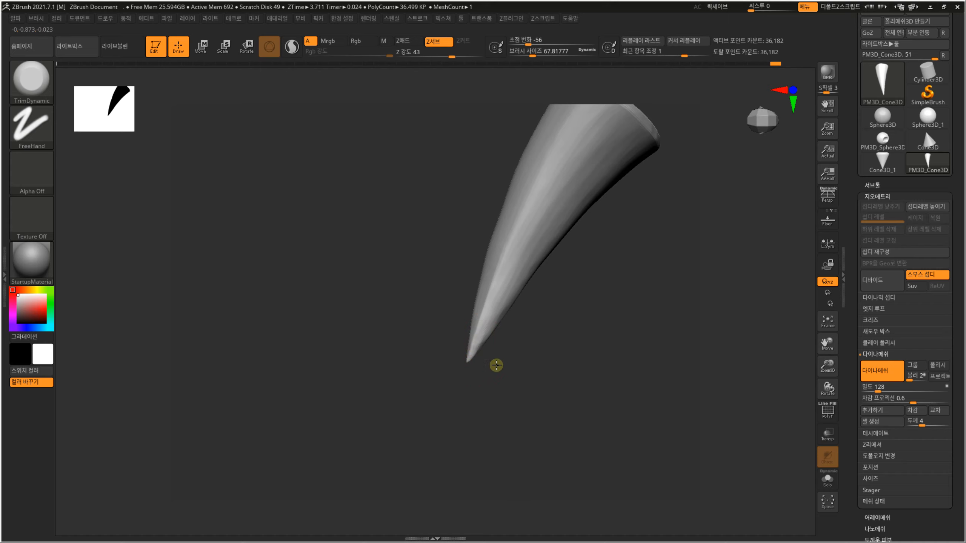
Trim the tooth's body from below the rim down to the tip with TrimDynamic at a size of about 120
mouse_move(496, 364)
mouse_down()
mouse_move(478, 343)
mouse_move(506, 322)
mouse_move(575, 210)
mouse_up()
key(s)
drag(608, 175, 570, 233)
drag(530, 276, 480, 345)
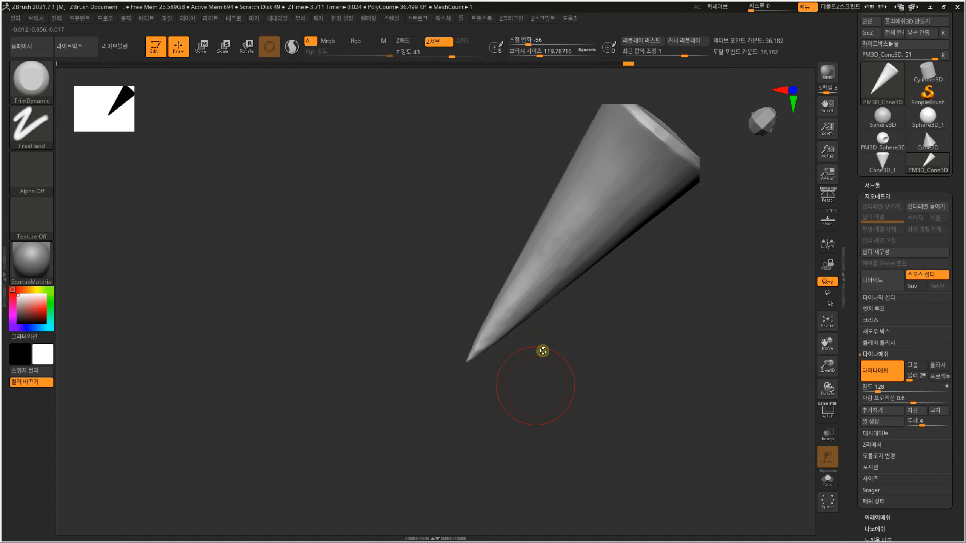
Trim the tip from the opposite side with TrimDynamic at a size of about 56
mouse_move(542, 350)
mouse_down()
mouse_move(572, 381)
mouse_move(571, 332)
mouse_move(515, 394)
mouse_up()
key(s)
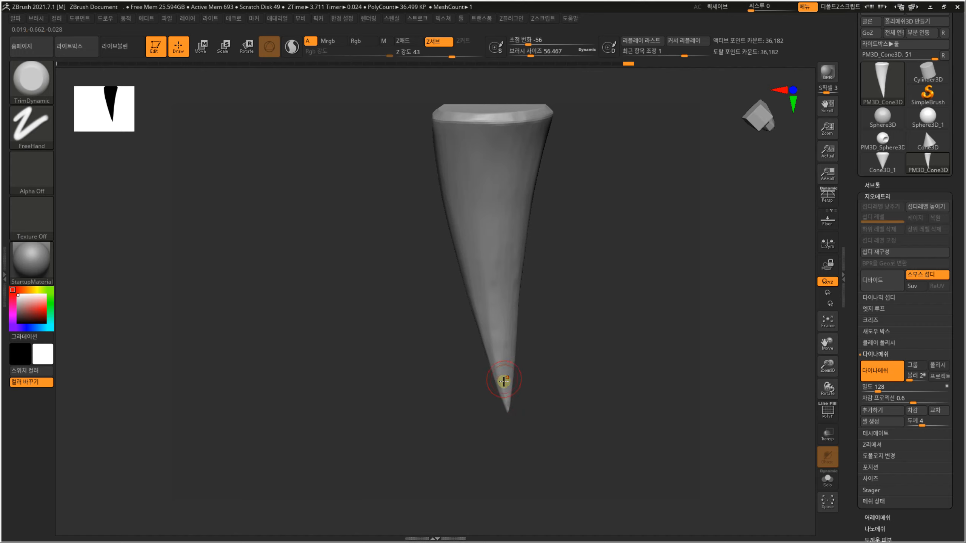
drag(524, 397, 579, 326)
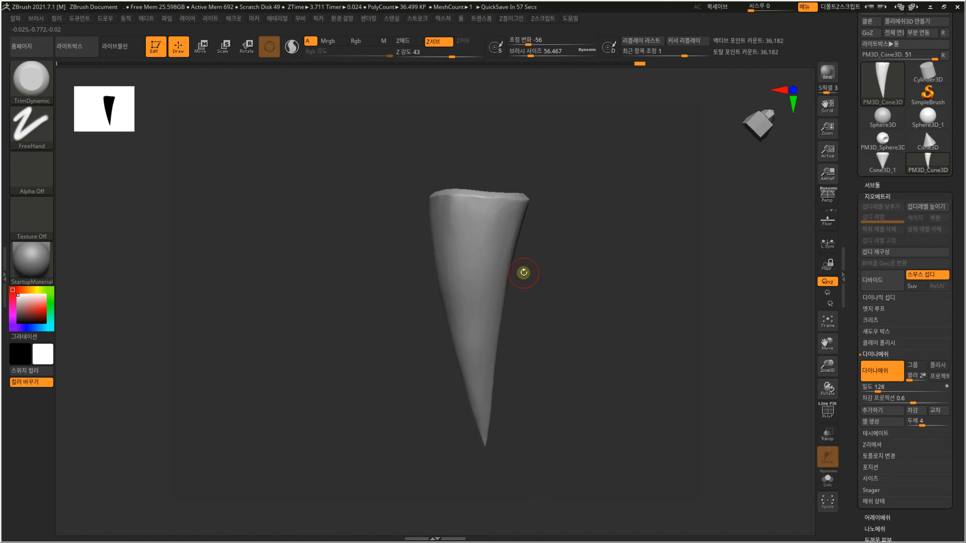
Examine the curved tooth's silhouette from the side, at an angle and from the front
drag(581, 306, 568, 261)
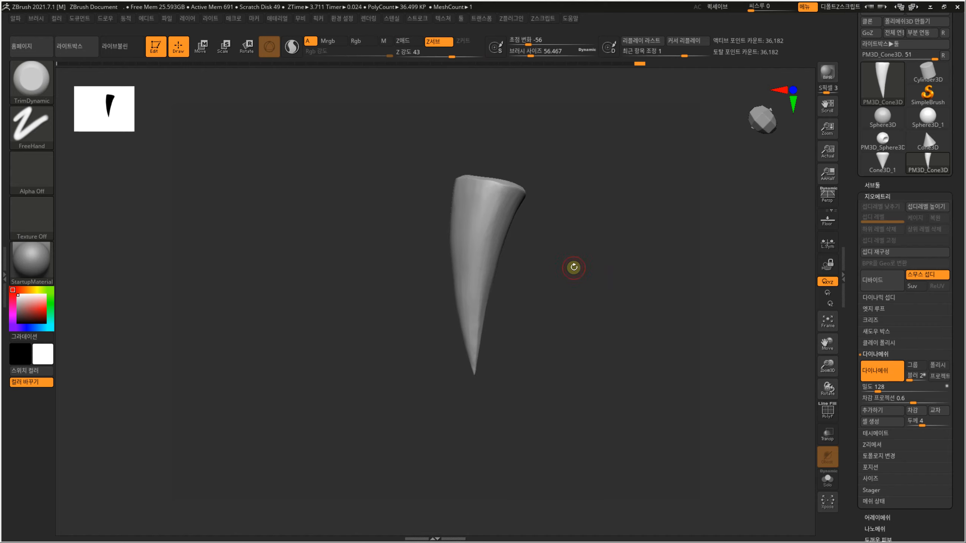
mouse_move(577, 271)
mouse_down()
mouse_move(595, 289)
mouse_move(573, 274)
mouse_move(598, 272)
mouse_move(569, 296)
mouse_up()
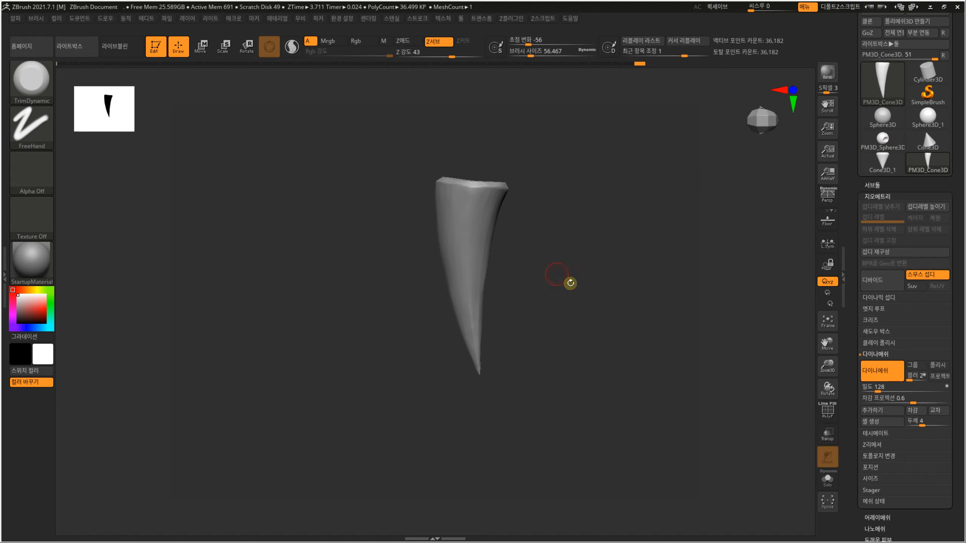
shift+drag(571, 283, 611, 276)
mouse_move(597, 316)
mouse_down()
mouse_move(628, 269)
mouse_move(521, 269)
mouse_up()
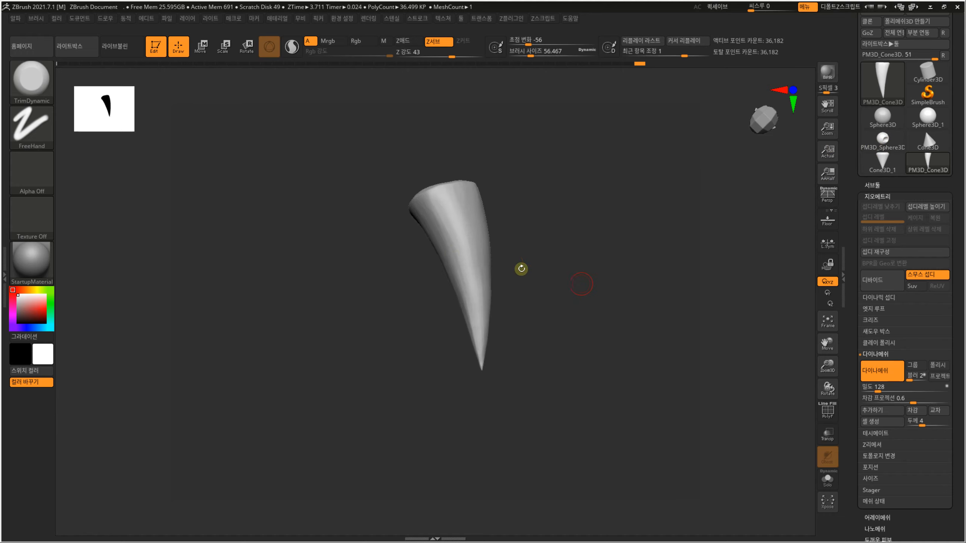
mouse_move(587, 319)
shift+mouse_down()
mouse_move(557, 334)
mouse_move(570, 333)
shift+mouse_up()
Switch to Photoshop to go over the handwritten notes on sculpting methods, and return to ZBrush
key(super)
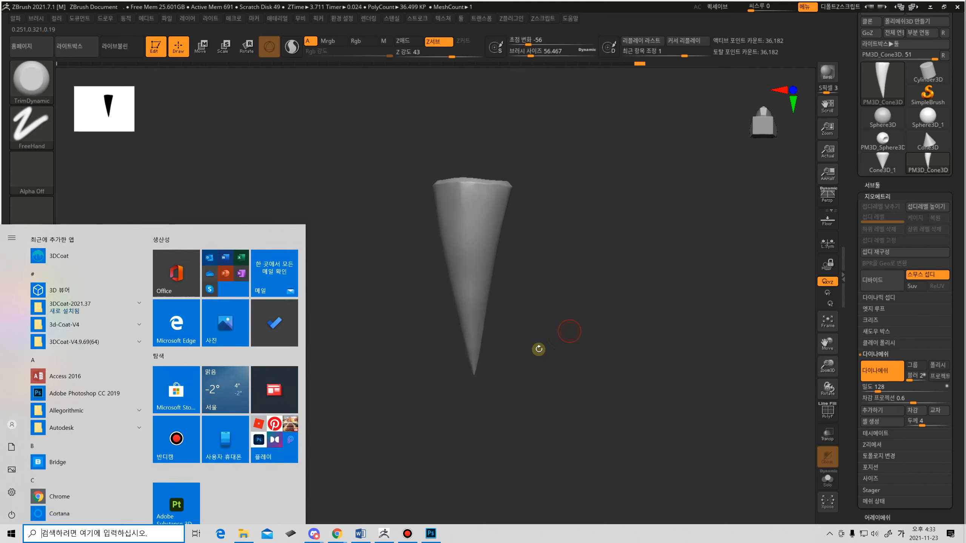
click(425, 533)
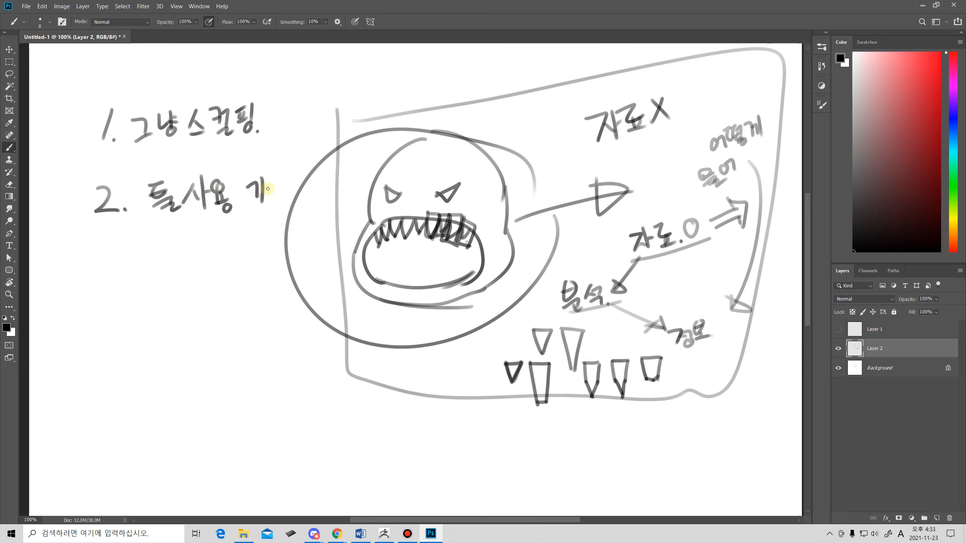
click(393, 533)
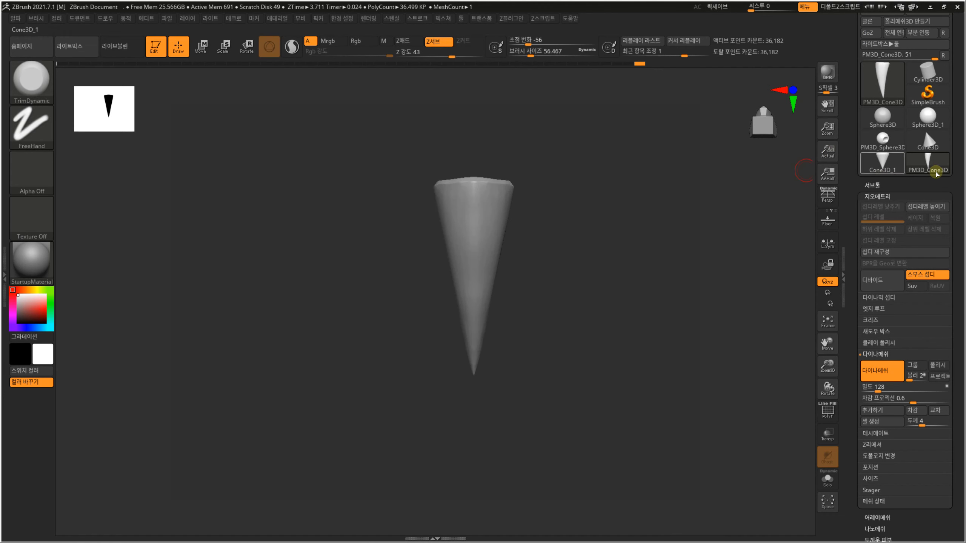
Load the Cone3D primitive and convert it to a PolyMesh3D for another tooth
click(931, 142)
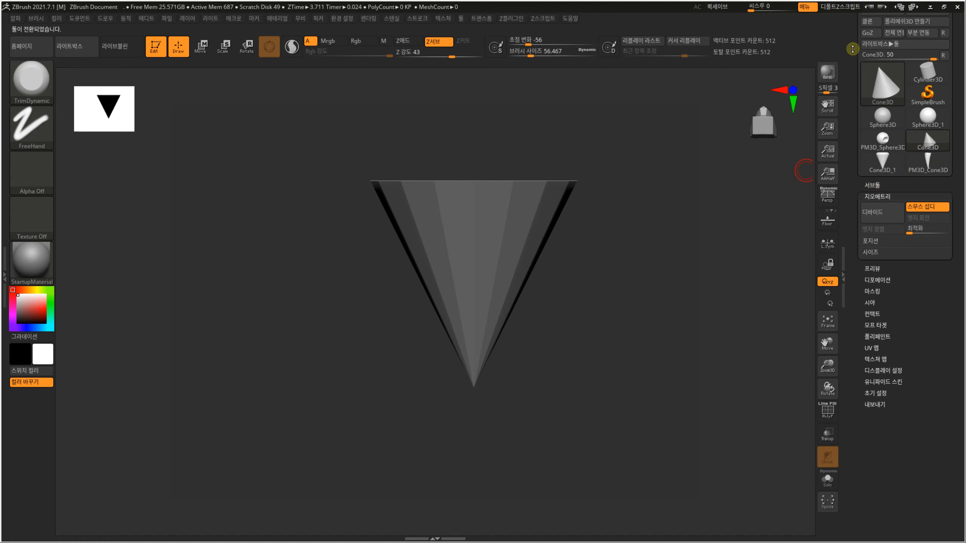
scroll(893, 109, up, 2)
click(908, 78)
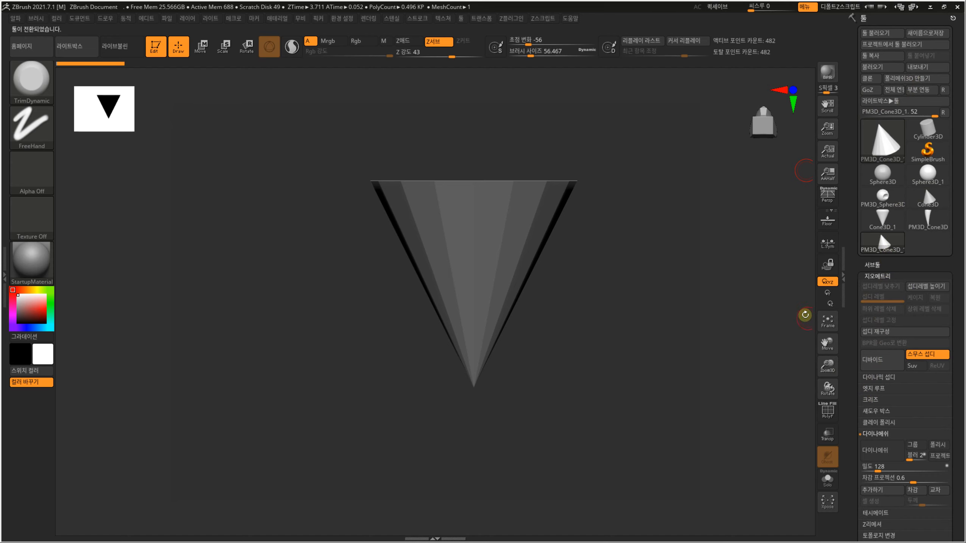
Apply DynaMesh to the new cone at resolution 128, check its wireframe, and set the resolution to 256
key(w)
scroll(874, 304, down, 5)
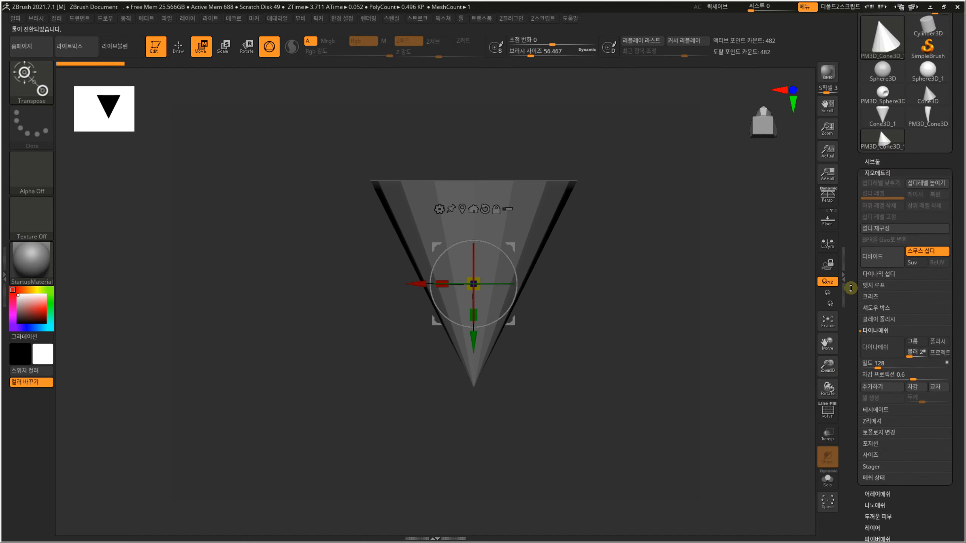
click(878, 279)
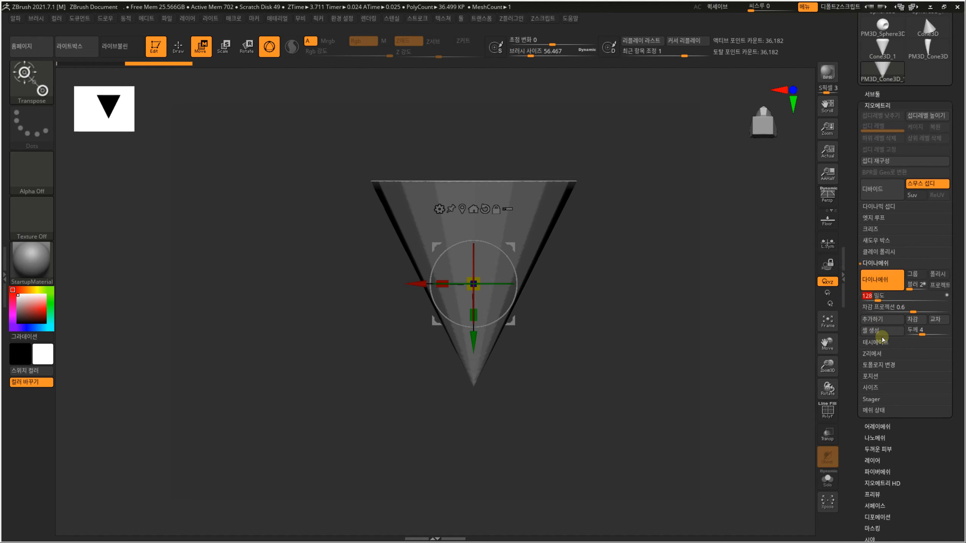
key(shift+f)
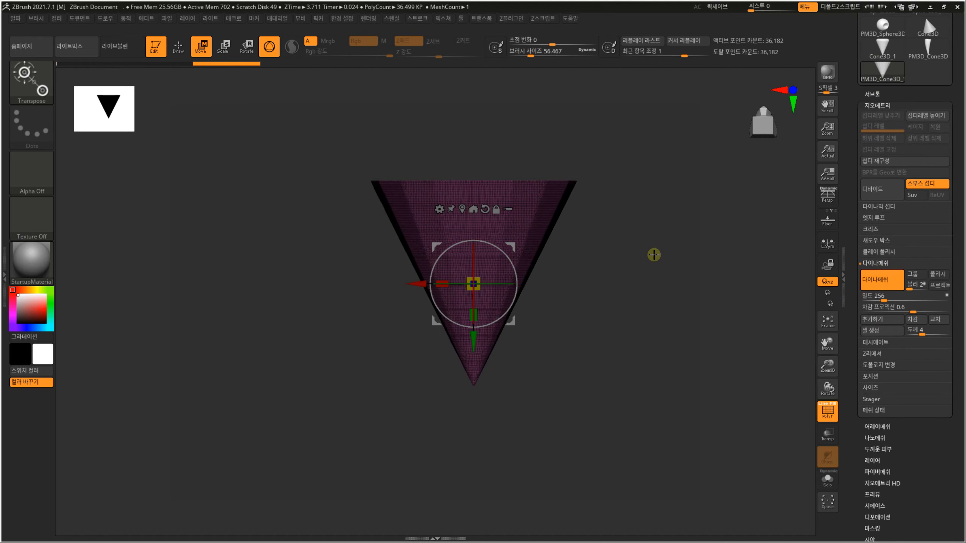
key(shift+f)
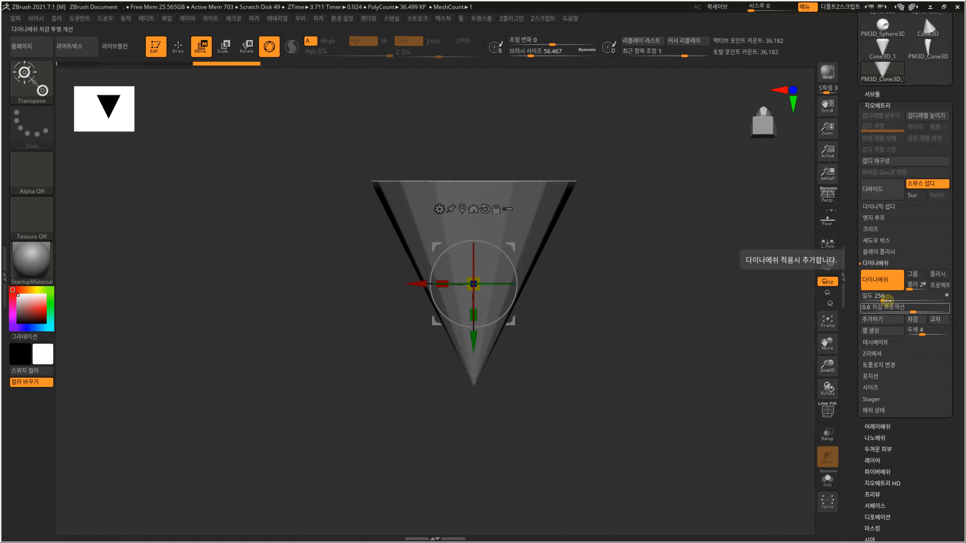
Set the new cone's DynaMesh resolution to 128
click(888, 301)
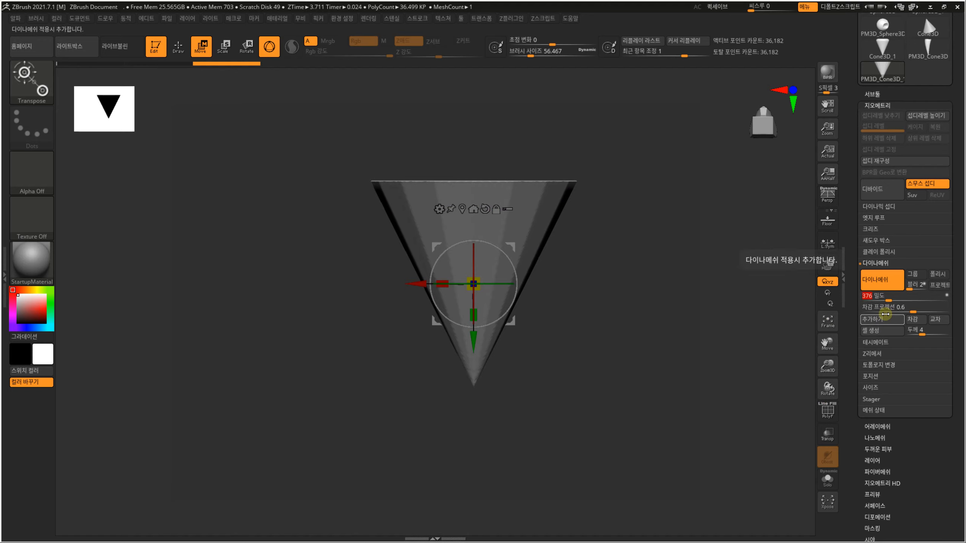
text(128)
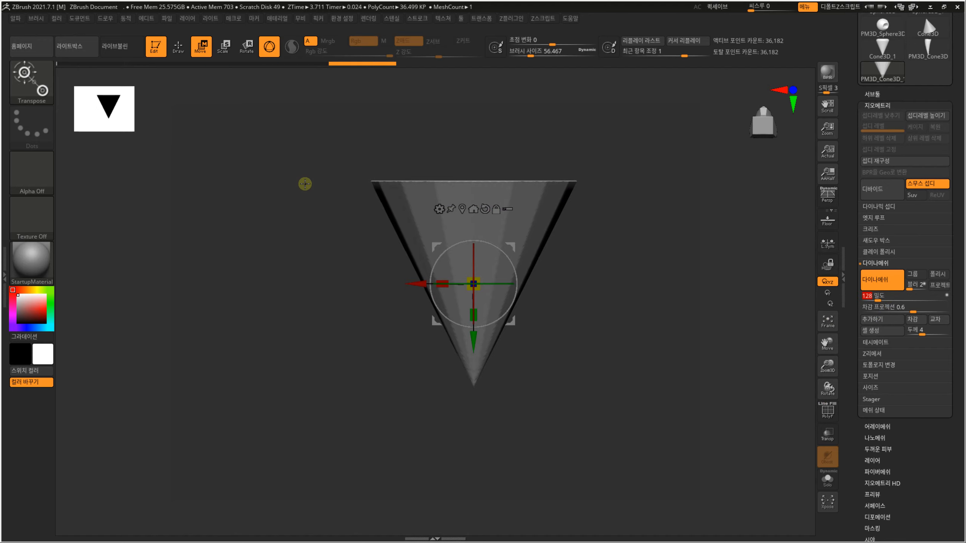
key(Return)
Return to Draw mode and choose the ClipCurve brush for cutting the cone
key(q)
key(ctrl+shift)
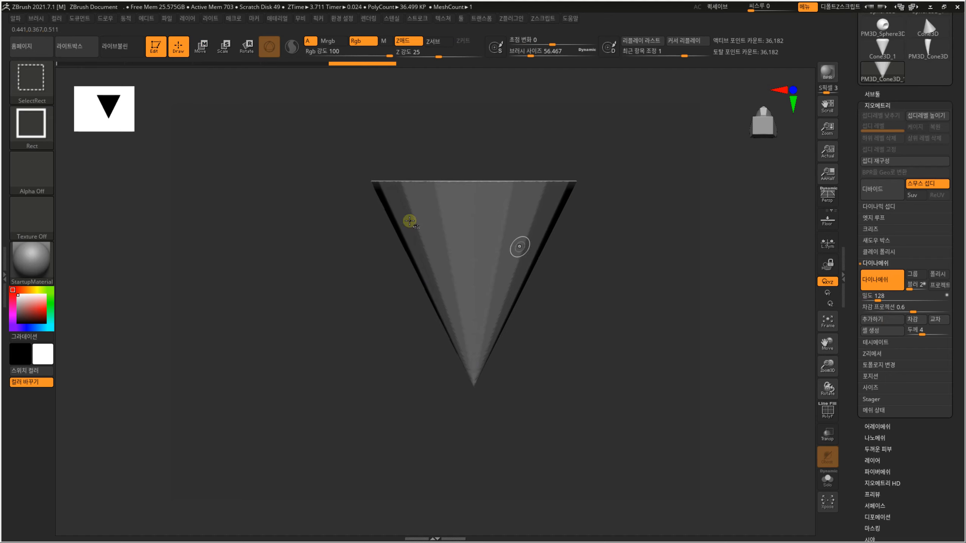
click(30, 79)
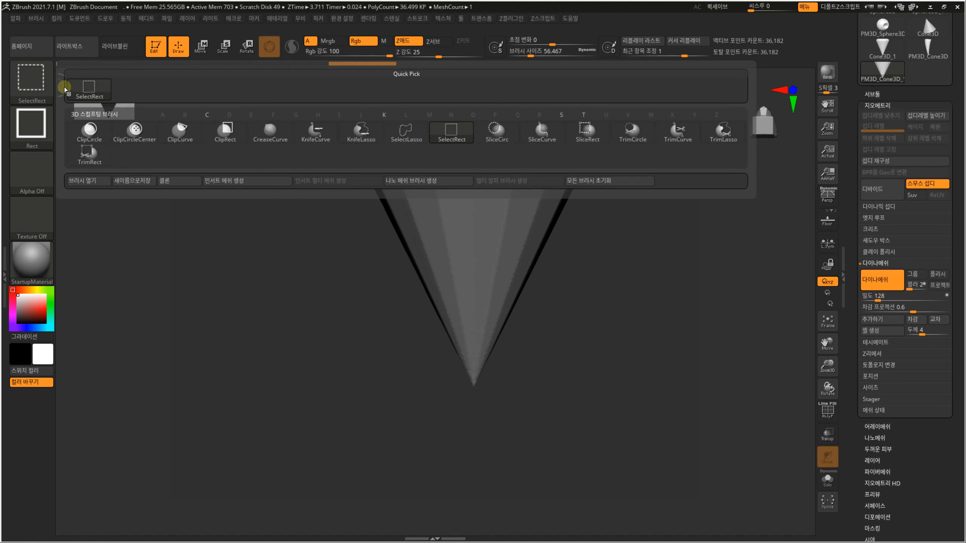
click(180, 129)
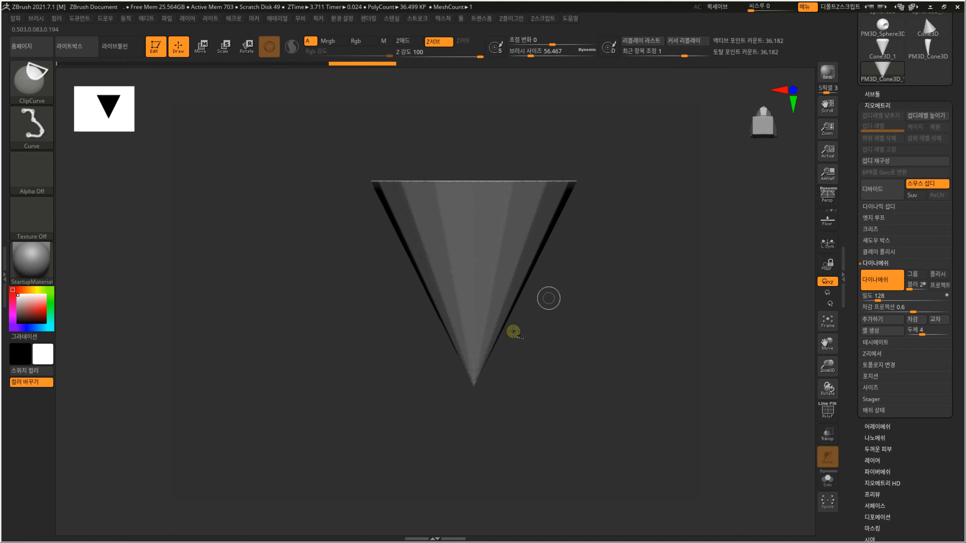
Try a ClipCurve cut down one side of the cone and inspect the cut rim up close
mouse_move(589, 137)
ctrl+shift+mouse_down()
mouse_move(460, 451)
mouse_move(449, 432)
ctrl+shift+mouse_up()
drag(562, 344, 511, 297)
drag(569, 338, 512, 281)
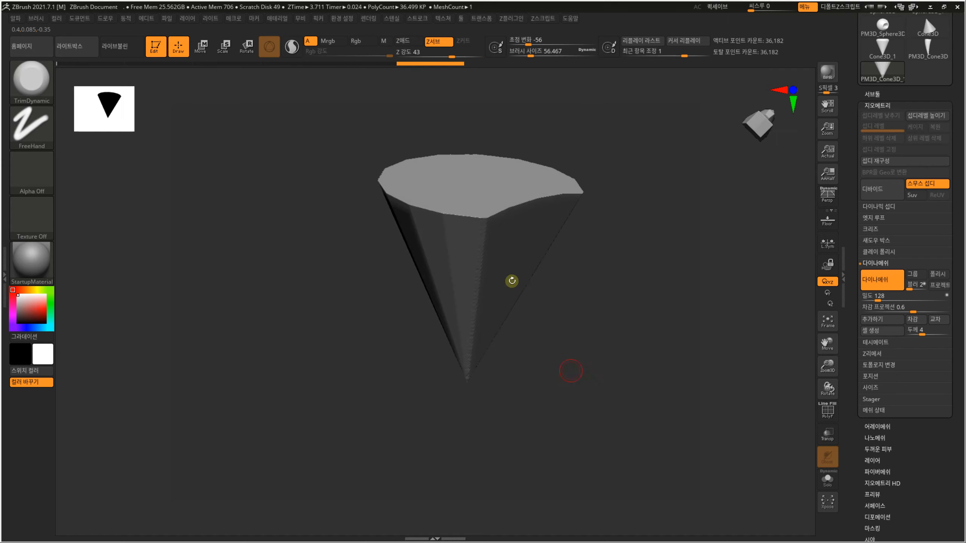
mouse_move(610, 301)
mouse_down()
mouse_move(619, 300)
mouse_move(621, 218)
mouse_move(709, 280)
mouse_move(588, 266)
mouse_move(526, 206)
mouse_up()
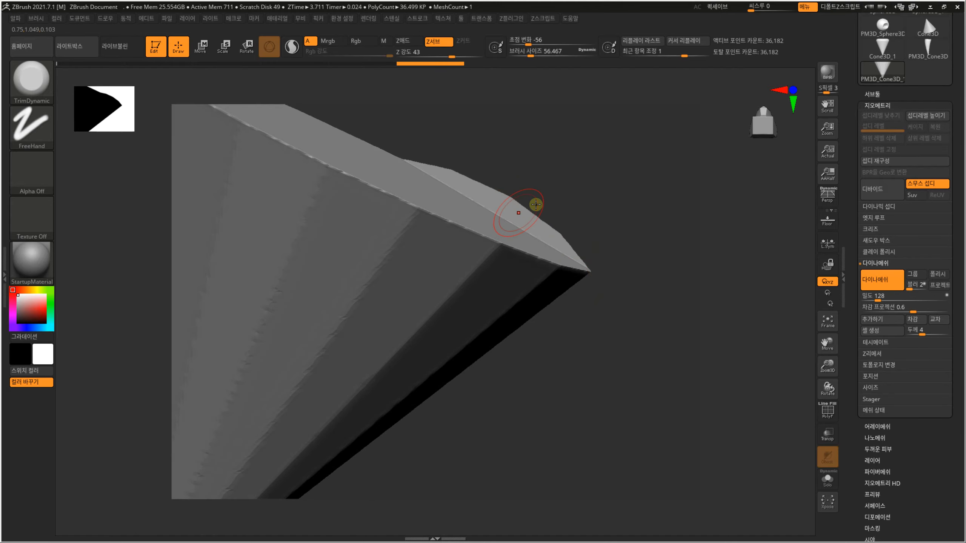
drag(582, 233, 537, 243)
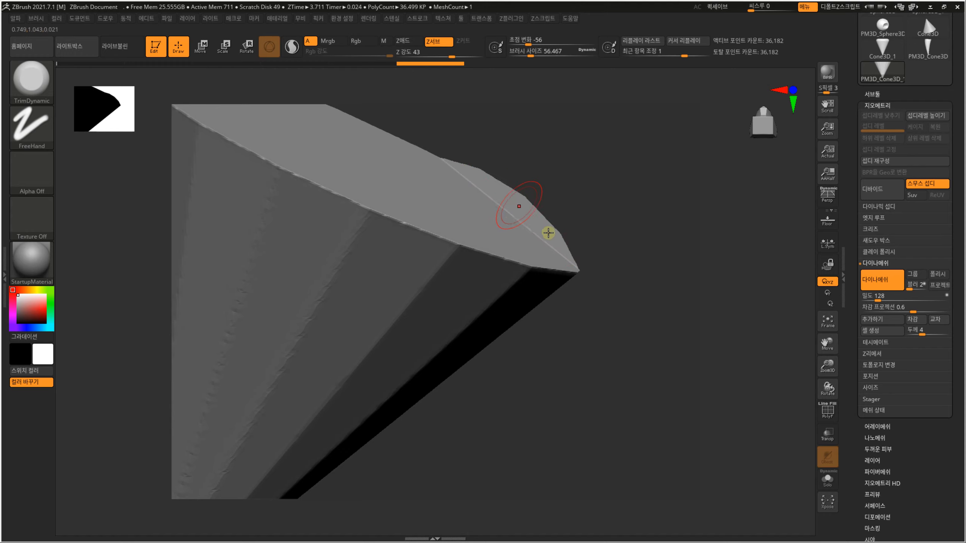
mouse_move(616, 270)
shift+mouse_down()
mouse_move(617, 297)
mouse_move(528, 231)
mouse_move(613, 244)
mouse_move(573, 296)
mouse_move(528, 304)
shift+mouse_up()
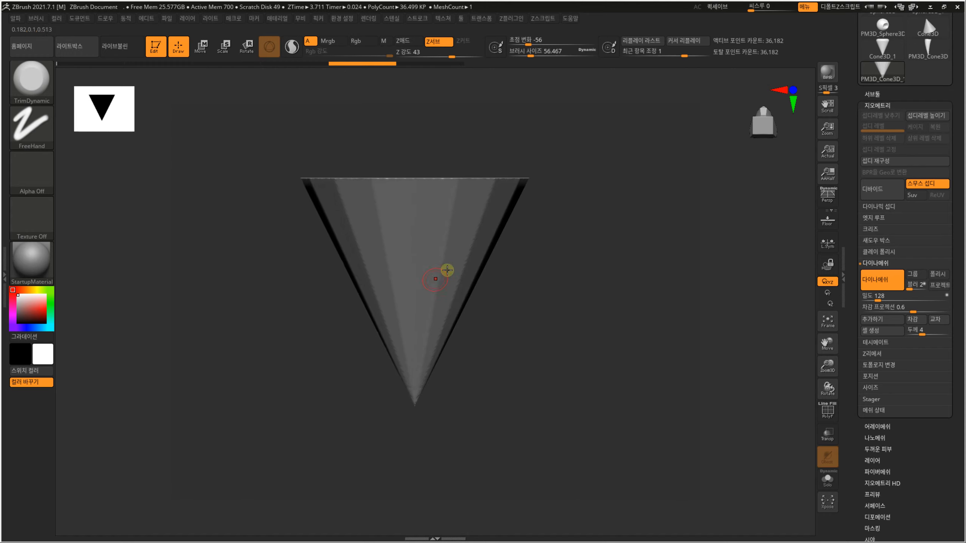
Clip the cone's sides with long diagonal cuts to form flat faces running to the tip
mouse_move(520, 140)
ctrl+shift+mouse_down()
mouse_move(446, 460)
mouse_move(419, 445)
ctrl+shift+mouse_up()
mouse_move(466, 423)
mouse_down()
mouse_move(487, 382)
mouse_move(511, 386)
mouse_move(493, 341)
mouse_move(545, 367)
mouse_move(515, 334)
mouse_move(520, 355)
mouse_move(541, 315)
mouse_move(547, 328)
mouse_move(548, 288)
mouse_move(548, 299)
mouse_up()
mouse_move(480, 198)
ctrl+shift+mouse_down()
mouse_move(399, 396)
mouse_move(373, 387)
mouse_move(425, 410)
mouse_move(358, 385)
mouse_move(345, 367)
mouse_move(353, 341)
mouse_move(367, 391)
mouse_move(358, 387)
mouse_move(400, 376)
ctrl+shift+mouse_up()
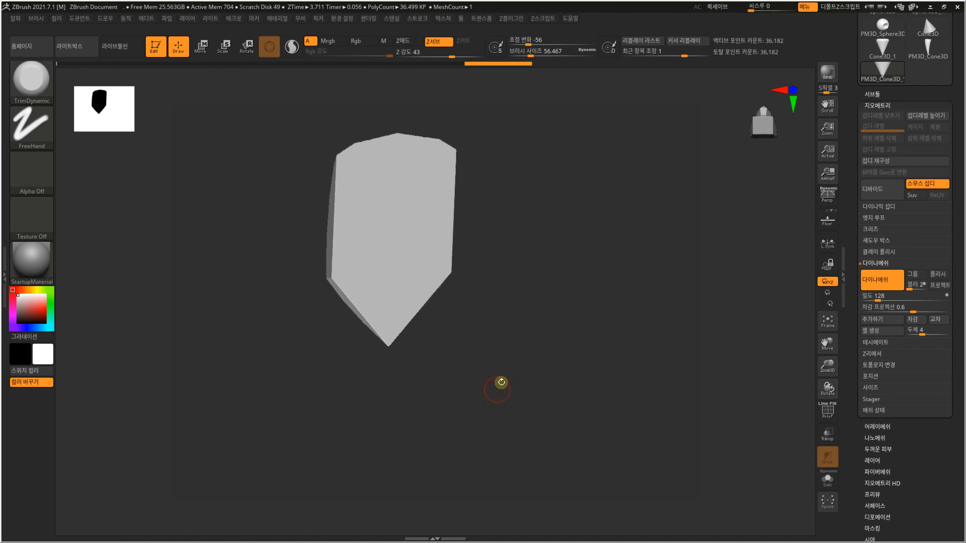
Trim the pointed tip with a short clip and cut the cone's wide base flat with a straight one
drag(500, 384, 501, 297)
drag(511, 266, 525, 257)
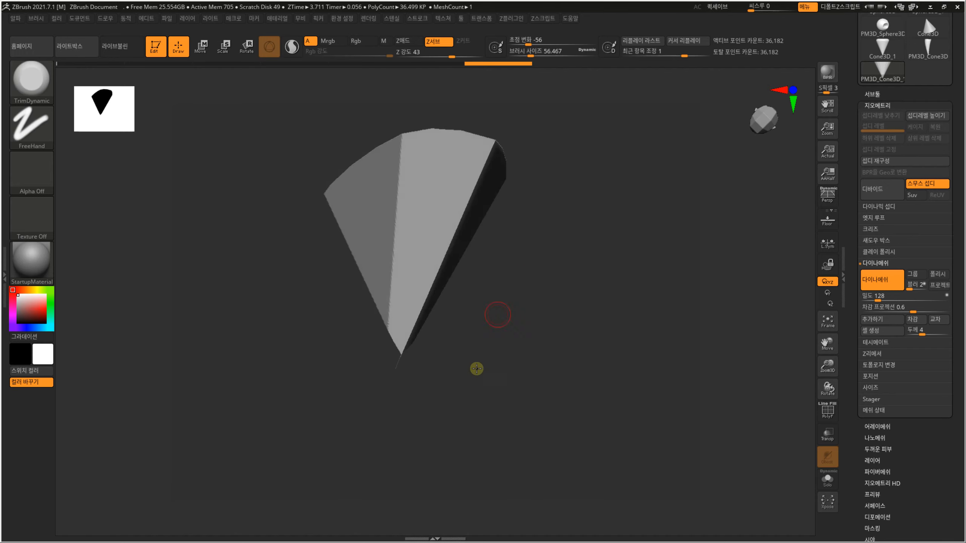
mouse_move(477, 369)
mouse_down()
mouse_move(492, 364)
mouse_move(447, 376)
mouse_up()
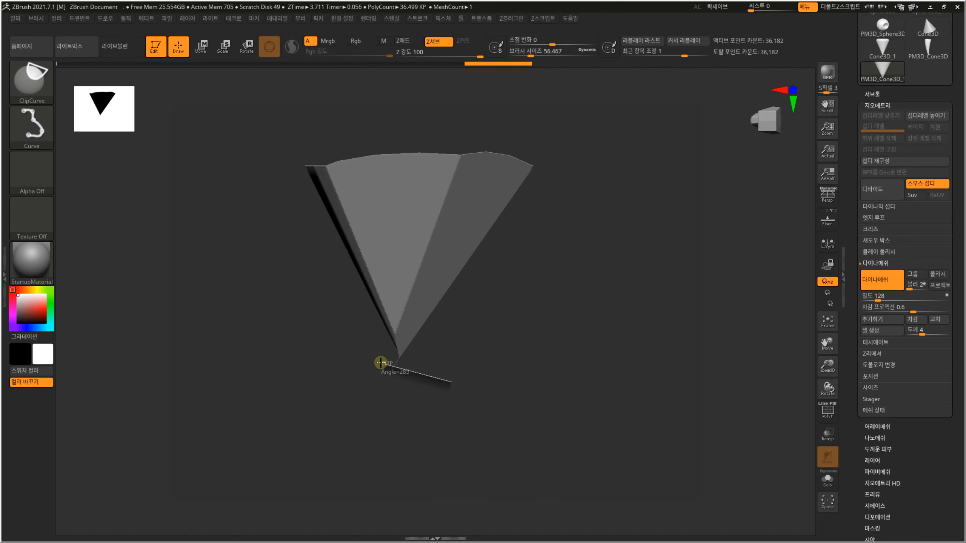
ctrl+shift+drag(369, 349, 368, 348)
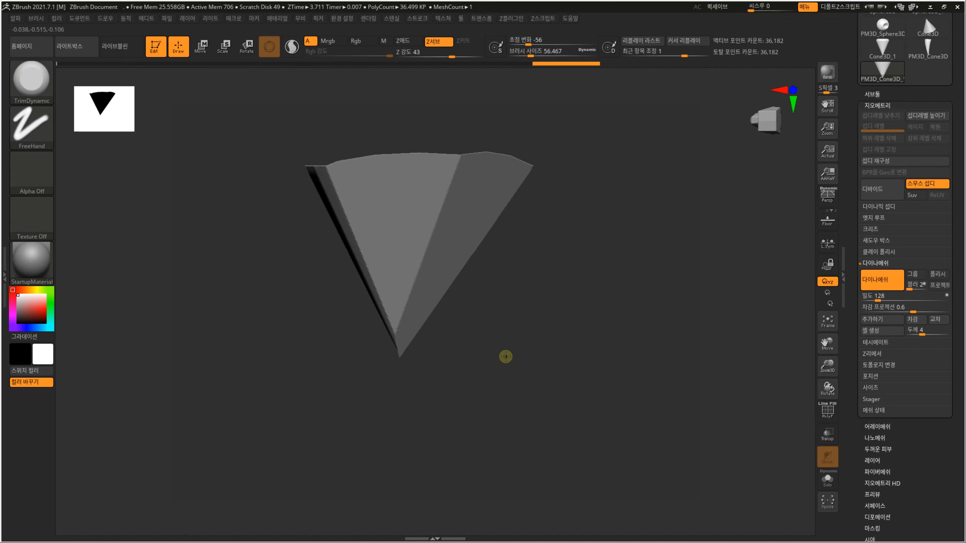
alt+drag(505, 357, 524, 384)
mouse_move(540, 344)
mouse_down()
mouse_move(494, 349)
mouse_move(528, 349)
mouse_move(554, 299)
mouse_move(588, 334)
mouse_move(558, 336)
mouse_move(537, 280)
mouse_up()
mouse_move(286, 239)
ctrl+shift+mouse_down()
mouse_move(550, 247)
mouse_move(570, 235)
mouse_move(571, 243)
ctrl+shift+mouse_up()
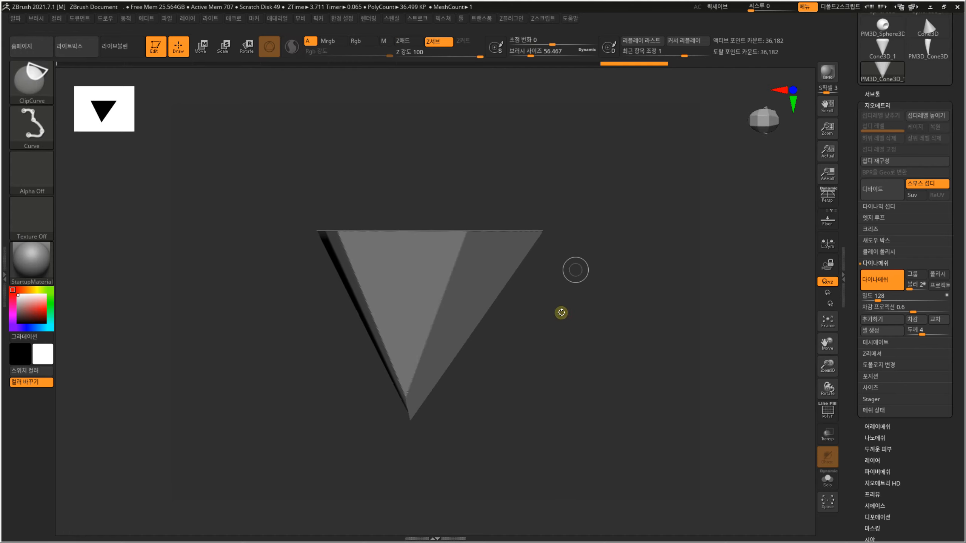
Clip further facets into the tooth's flanks from below and from the opposite side
mouse_move(561, 313)
mouse_down()
mouse_move(578, 362)
mouse_move(595, 306)
mouse_move(567, 224)
mouse_move(549, 281)
mouse_up()
ctrl+shift+drag(587, 375, 575, 371)
mouse_move(476, 291)
ctrl+shift+mouse_down()
mouse_move(307, 295)
mouse_move(696, 287)
mouse_move(442, 300)
mouse_move(558, 283)
mouse_move(537, 294)
mouse_move(547, 303)
ctrl+shift+mouse_up()
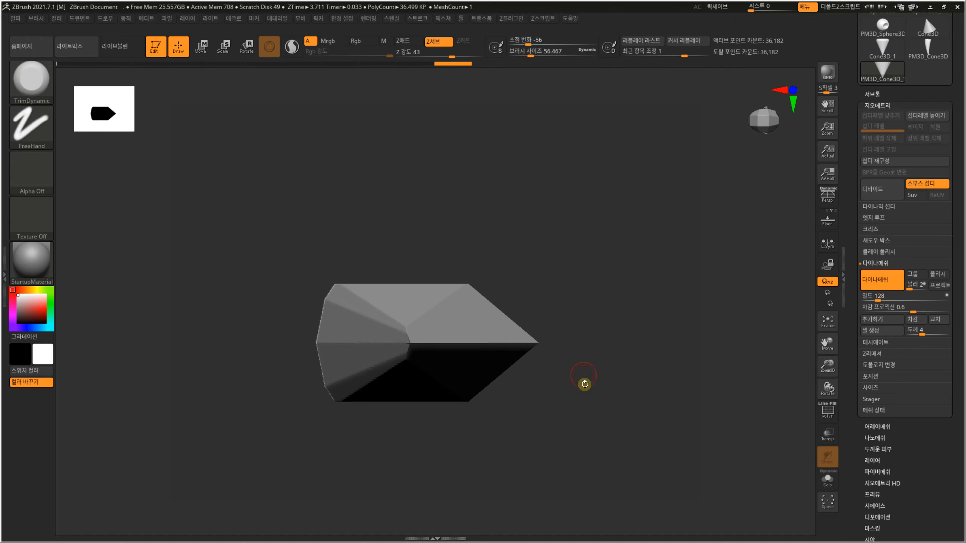
mouse_move(582, 384)
mouse_down()
mouse_move(593, 370)
mouse_move(556, 268)
mouse_move(542, 263)
mouse_move(561, 317)
mouse_move(613, 351)
mouse_move(569, 225)
mouse_move(589, 304)
mouse_move(557, 379)
mouse_move(487, 352)
mouse_up()
mouse_move(534, 297)
ctrl+shift+mouse_down()
mouse_move(452, 471)
mouse_move(440, 450)
mouse_move(460, 356)
mouse_move(424, 445)
mouse_move(442, 390)
mouse_move(435, 455)
mouse_move(407, 450)
mouse_move(416, 442)
ctrl+shift+mouse_up()
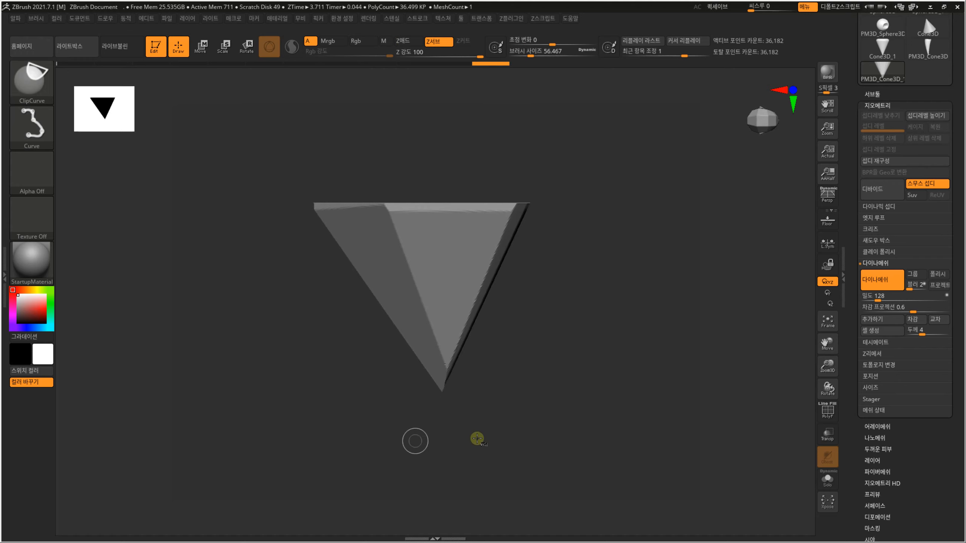
Scale the faceted tooth narrower along its Z axis with the gizmo, and return to Draw mode
mouse_move(512, 401)
mouse_down()
mouse_move(495, 401)
mouse_move(496, 380)
mouse_move(532, 346)
mouse_move(535, 307)
mouse_move(571, 332)
mouse_move(502, 293)
mouse_up()
key(w)
drag(387, 349, 438, 352)
drag(496, 309, 566, 335)
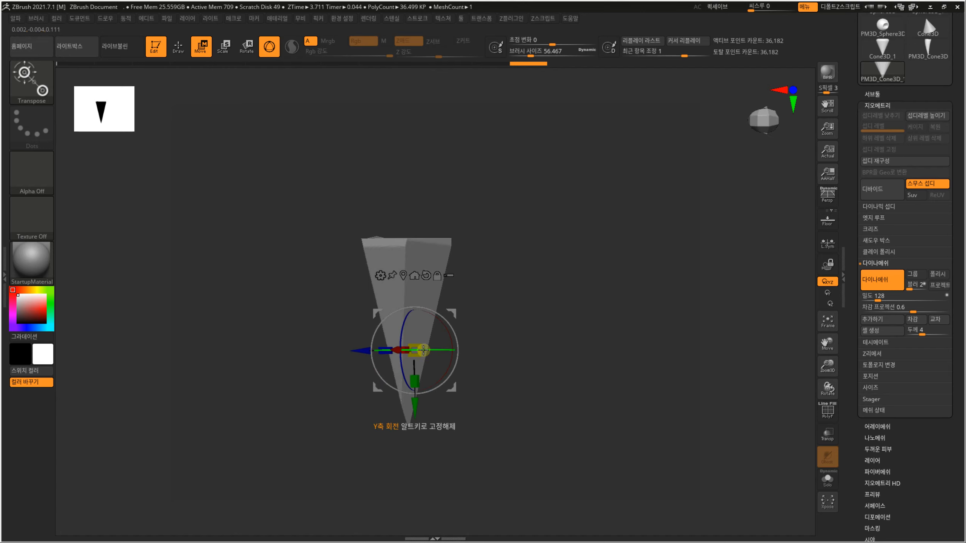
drag(498, 352, 445, 331)
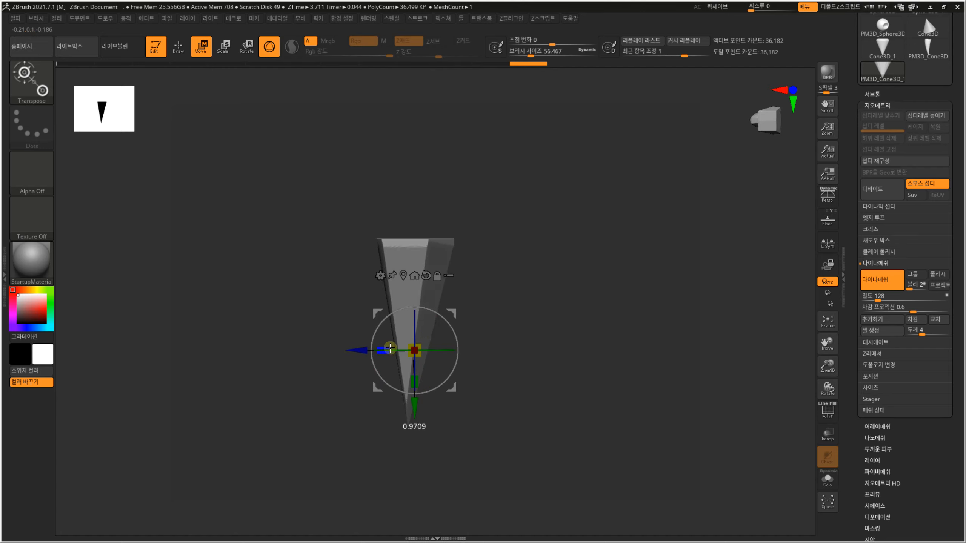
key(q)
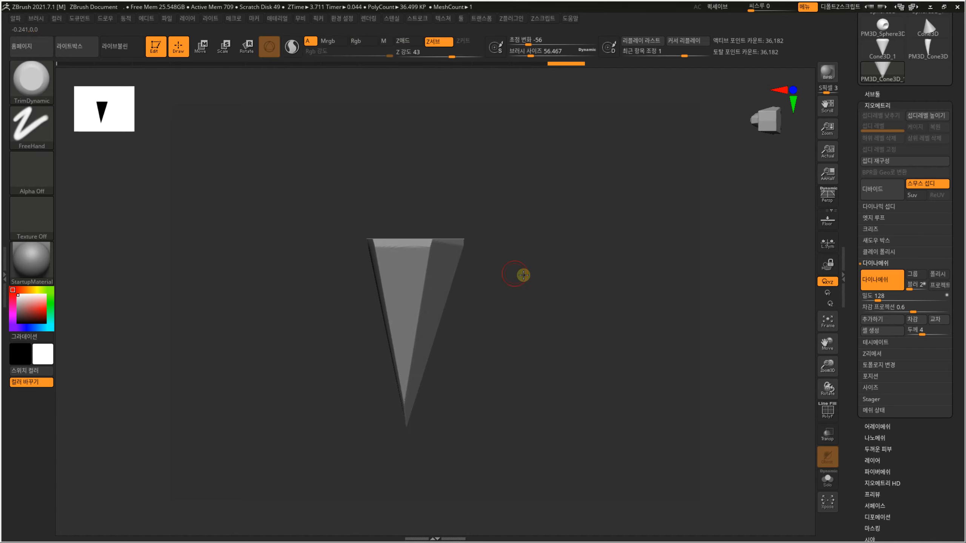
Clip the narrowed tooth's long side edge from an angled view to add another facet
mouse_move(521, 274)
mouse_down()
mouse_move(483, 317)
mouse_move(502, 309)
mouse_move(535, 345)
mouse_up()
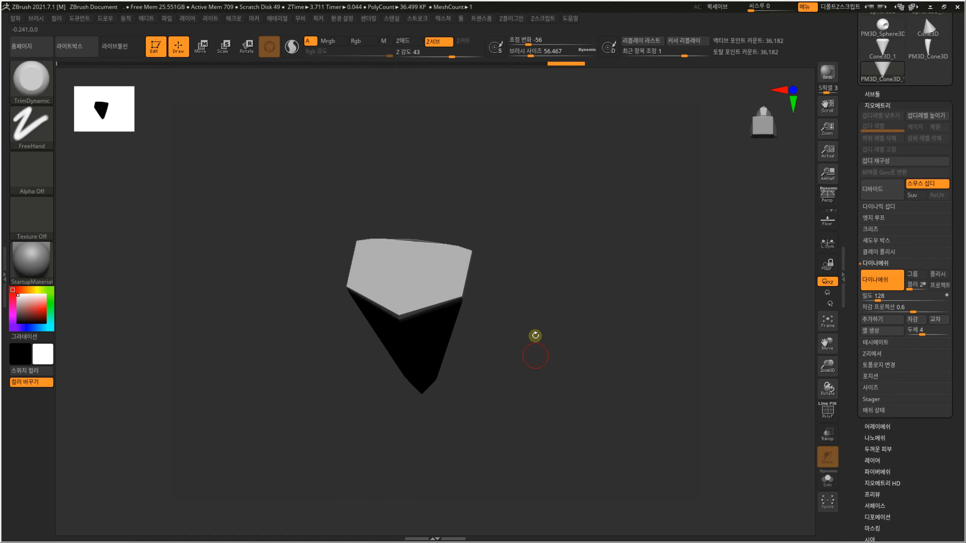
drag(537, 280, 545, 242)
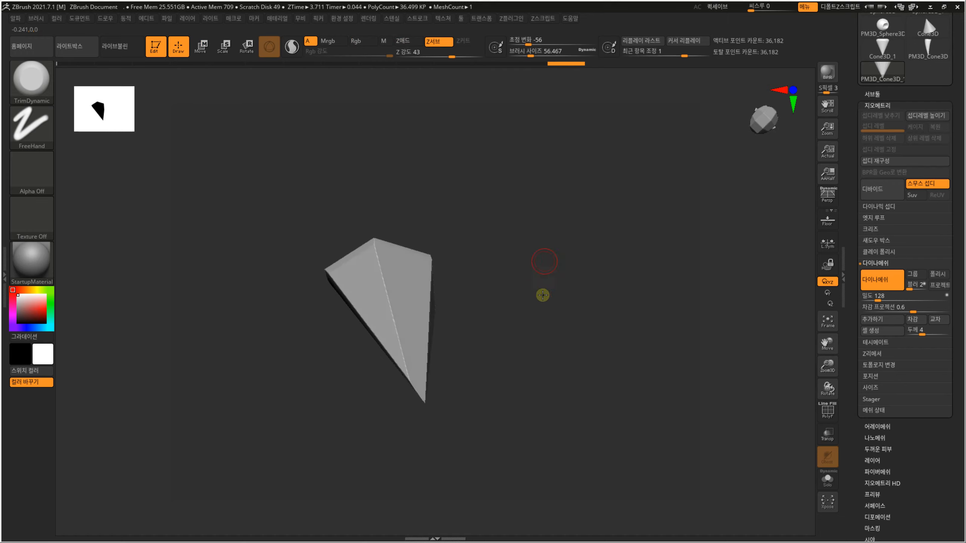
mouse_move(542, 295)
mouse_down()
mouse_move(509, 274)
mouse_move(520, 266)
mouse_move(477, 280)
mouse_up()
key(ctrl+shift)
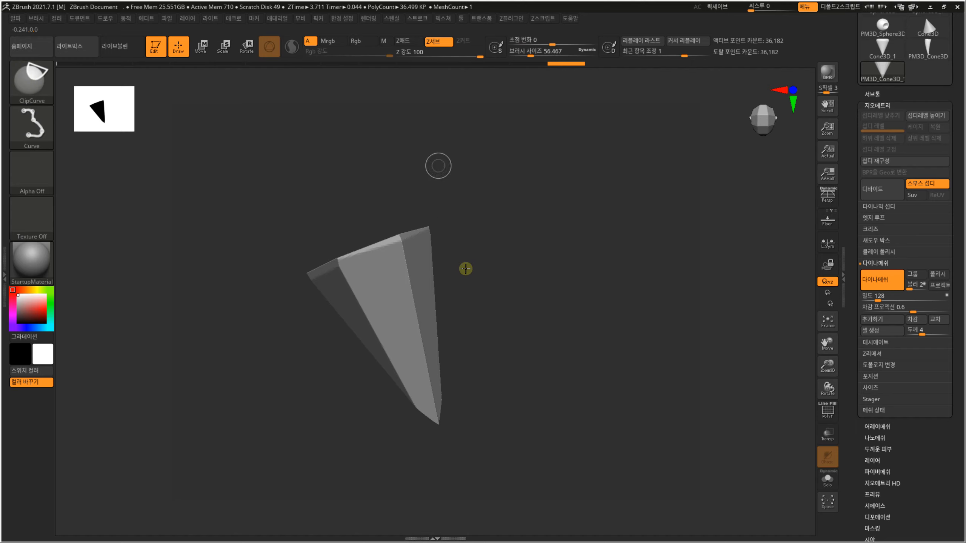
ctrl+shift+drag(440, 171, 489, 421)
ctrl+shift+drag(473, 453, 451, 434)
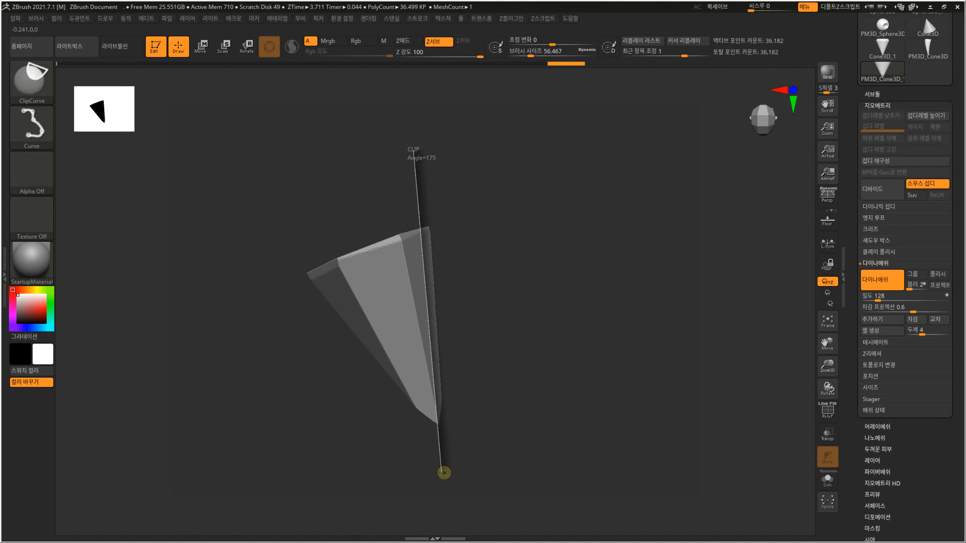
ctrl+shift+drag(449, 473, 448, 471)
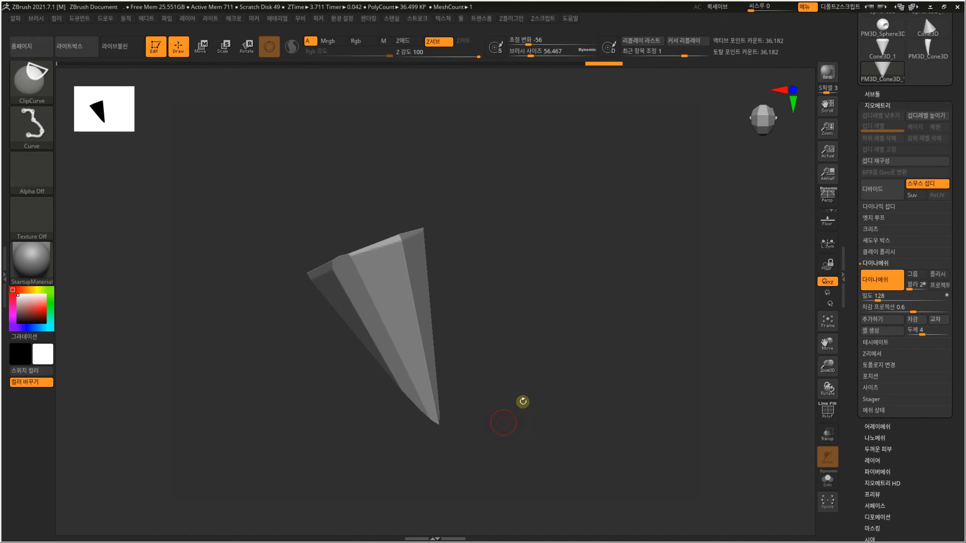
Level the uneven base of the tooth with a horizontal clip seen straight from the front
mouse_move(522, 401)
mouse_down()
mouse_move(506, 382)
mouse_move(518, 364)
mouse_move(489, 364)
mouse_up()
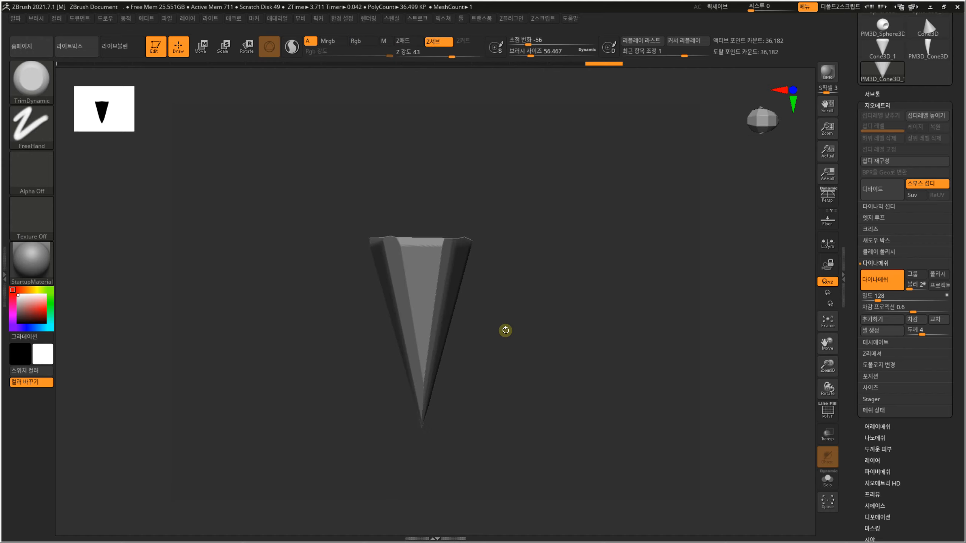
shift+drag(539, 294, 364, 277)
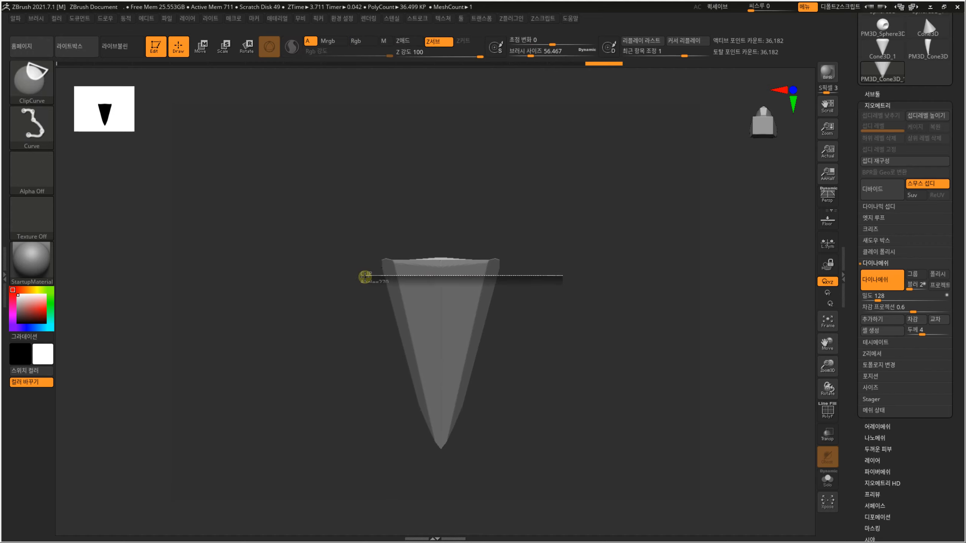
ctrl+shift+drag(580, 219, 385, 263)
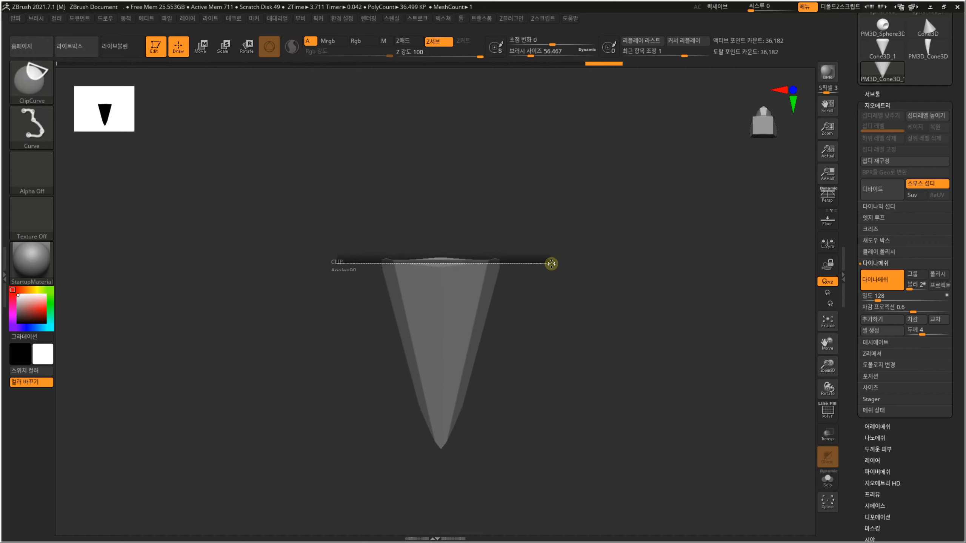
ctrl+shift+drag(551, 263, 552, 263)
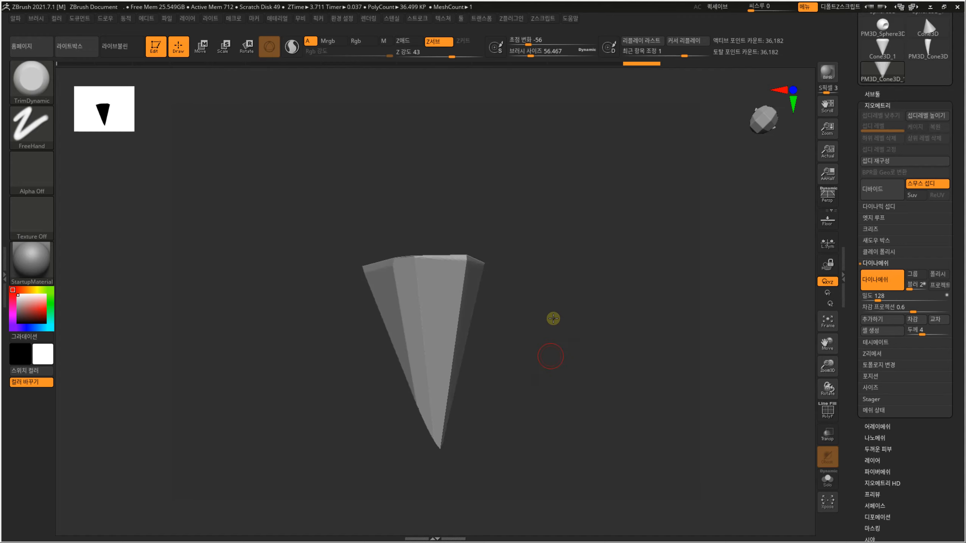
Re-apply DynaMesh to the clipped tooth and check its new wireframe
mouse_move(535, 343)
mouse_down()
mouse_move(522, 390)
mouse_move(520, 356)
mouse_move(470, 355)
mouse_move(528, 358)
mouse_move(549, 371)
mouse_move(515, 330)
mouse_move(543, 288)
mouse_move(518, 317)
mouse_move(537, 300)
mouse_move(441, 291)
mouse_move(520, 348)
mouse_move(488, 358)
mouse_move(536, 342)
mouse_up()
ctrl+drag(552, 302, 536, 360)
key(shift+f)
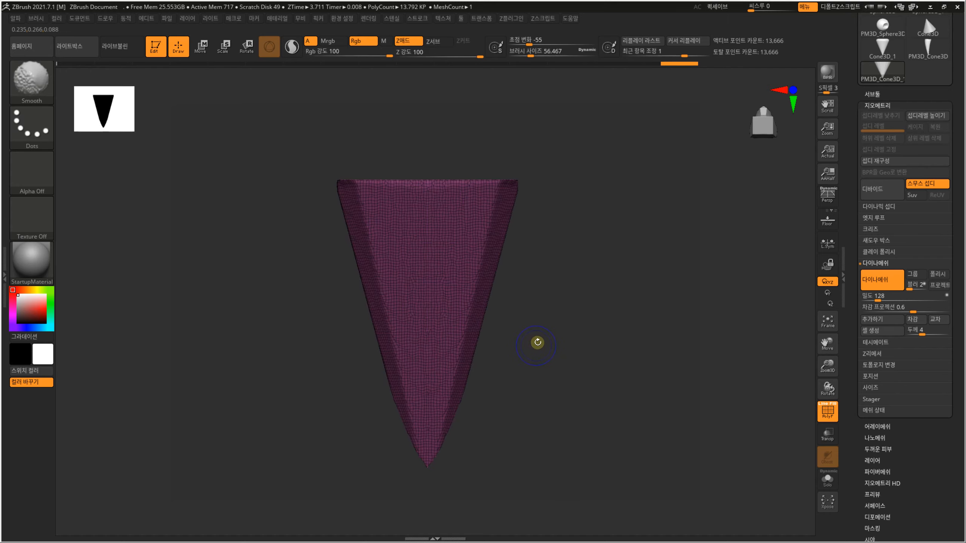
key(shift+f)
Clip one side of the tooth in side view with a curved line bowing from the base to the tip
alt+drag(554, 322, 477, 259)
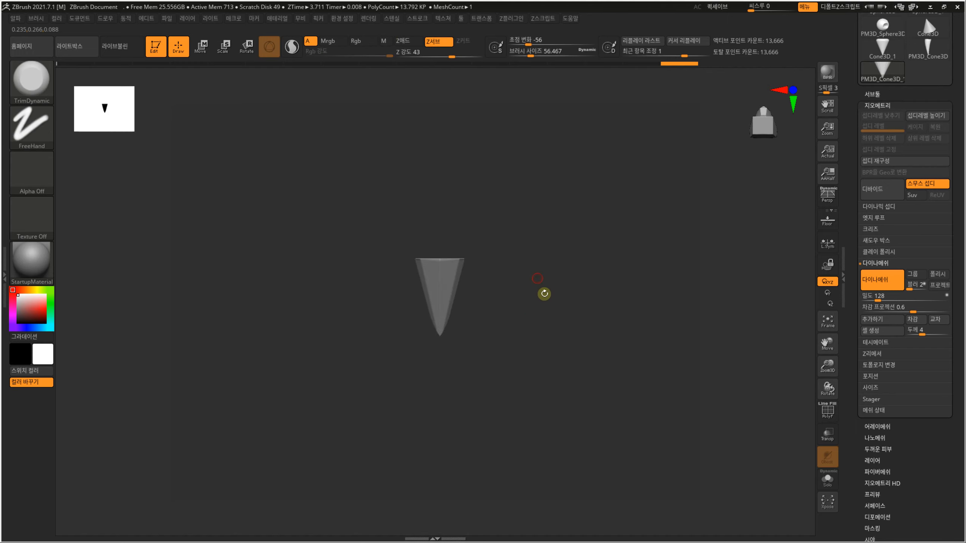
mouse_move(544, 302)
mouse_down()
mouse_move(575, 319)
mouse_move(548, 322)
mouse_move(552, 362)
mouse_move(542, 335)
mouse_move(498, 356)
mouse_move(572, 329)
mouse_move(556, 309)
mouse_move(546, 311)
mouse_up()
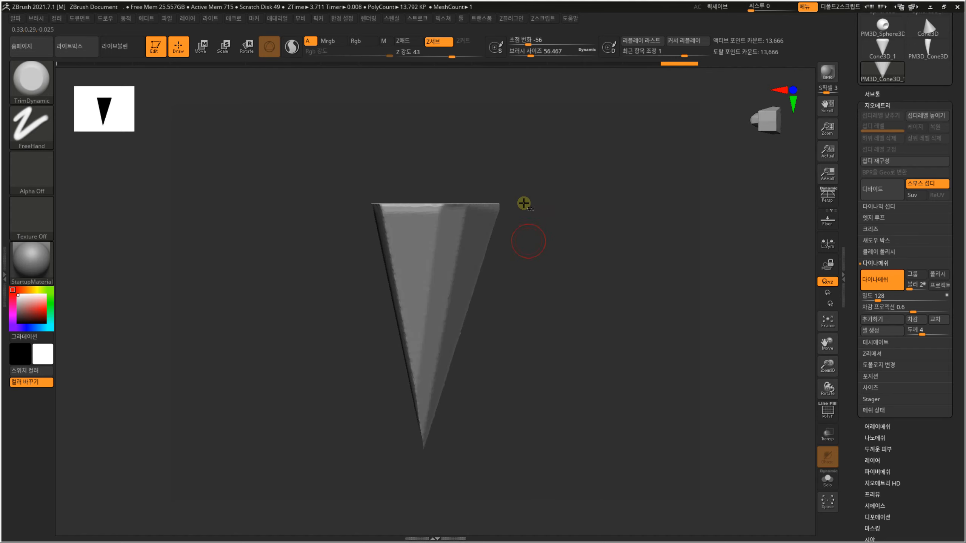
mouse_move(521, 145)
ctrl+shift+mouse_down()
mouse_move(483, 388)
mouse_move(435, 462)
mouse_move(397, 463)
ctrl+shift+mouse_up()
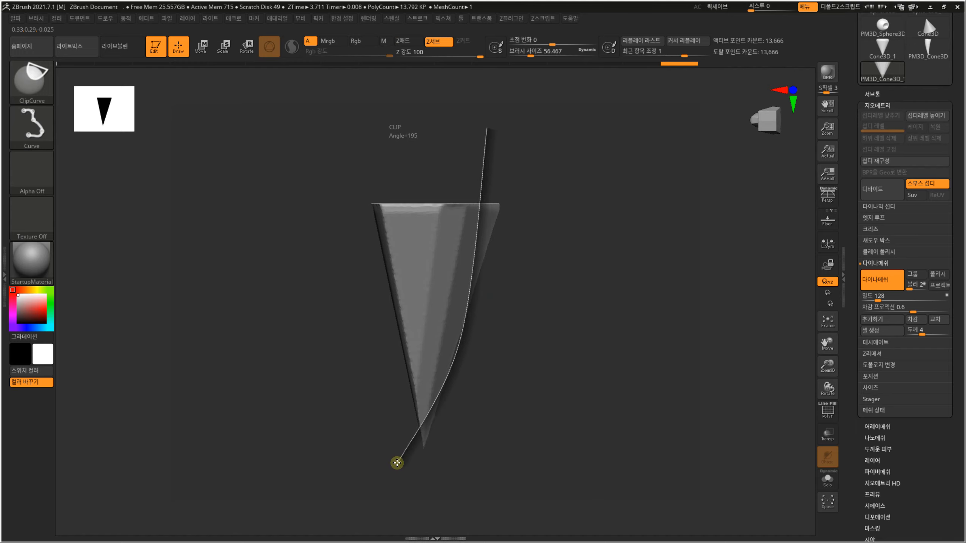
mouse_move(392, 517)
ctrl+shift+mouse_down()
mouse_move(390, 479)
mouse_move(396, 525)
mouse_move(395, 511)
mouse_move(385, 529)
ctrl+shift+mouse_up()
Clip a curved profile down one side of the tooth from an angled view and trim the opposite edge near the tip in side view
mouse_move(425, 461)
mouse_down()
mouse_move(487, 388)
mouse_move(540, 374)
mouse_move(496, 319)
mouse_up()
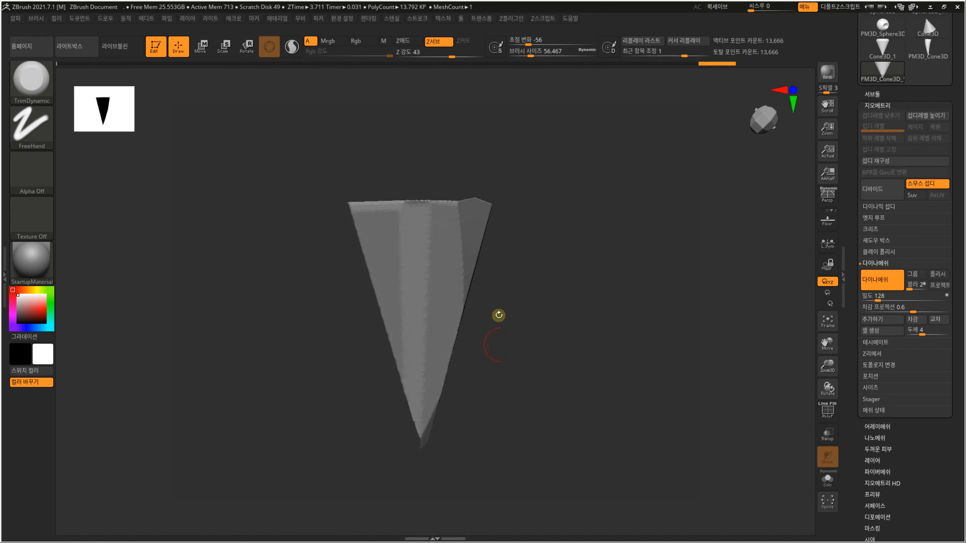
mouse_move(502, 179)
ctrl+shift+mouse_down()
mouse_move(493, 382)
mouse_move(448, 481)
mouse_move(416, 453)
mouse_move(410, 464)
ctrl+shift+mouse_up()
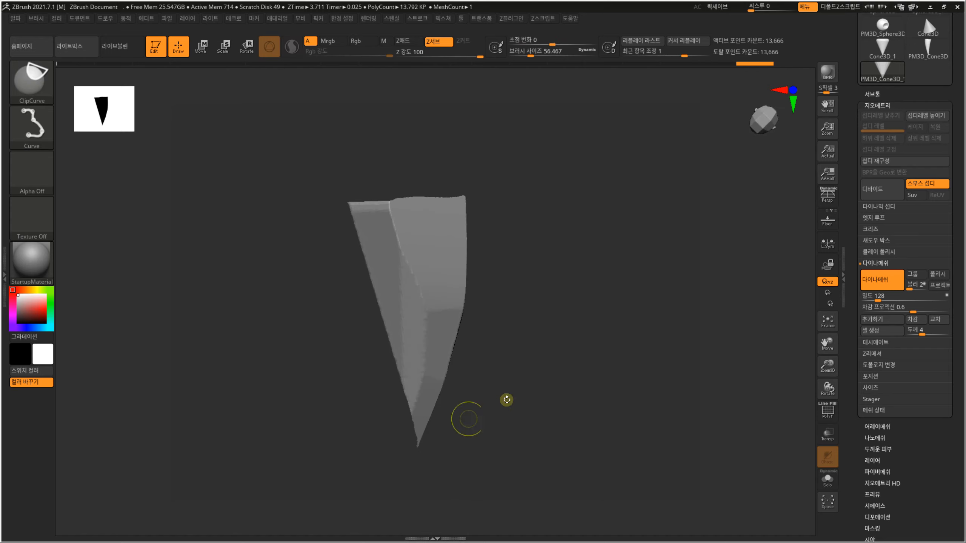
mouse_move(504, 399)
mouse_down()
mouse_move(472, 403)
mouse_move(481, 345)
mouse_move(548, 381)
mouse_move(524, 373)
mouse_move(530, 399)
mouse_move(452, 461)
mouse_up()
key(ctrl+shift)
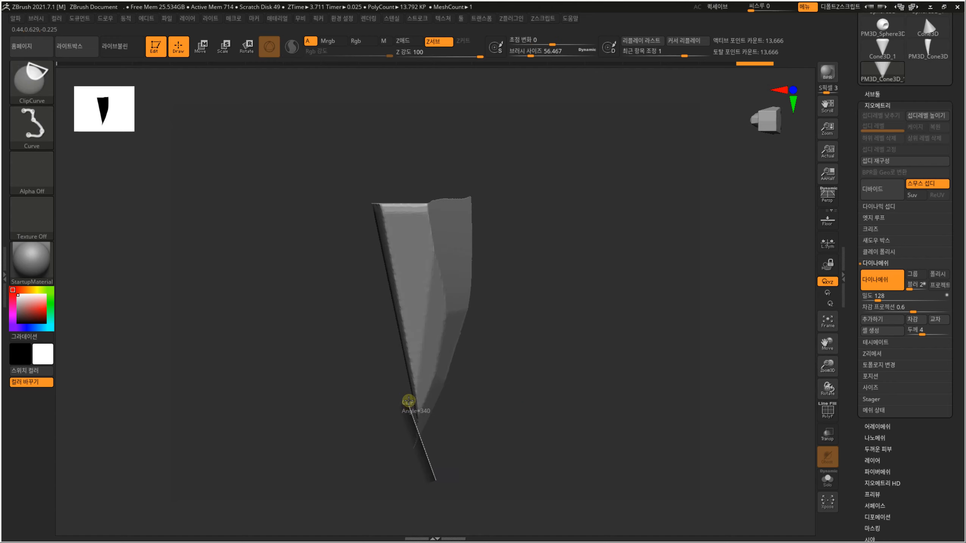
mouse_move(382, 420)
ctrl+shift+mouse_down()
mouse_move(381, 403)
mouse_move(402, 420)
ctrl+shift+mouse_up()
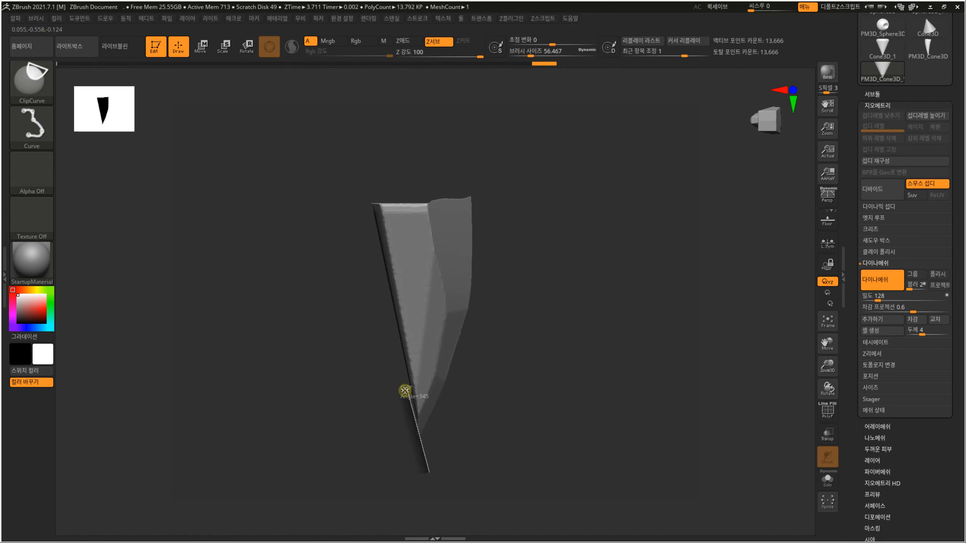
mouse_move(510, 441)
mouse_down()
mouse_move(537, 423)
mouse_move(489, 420)
mouse_move(513, 420)
mouse_move(478, 432)
mouse_up()
key(ctrl+shift)
mouse_move(478, 400)
ctrl+shift+mouse_down()
mouse_move(418, 470)
mouse_move(419, 452)
ctrl+shift+mouse_up()
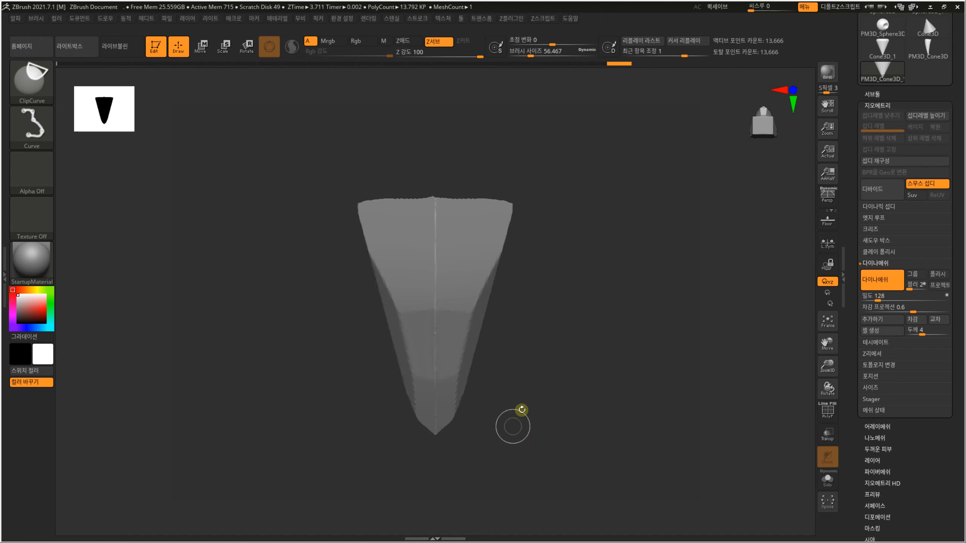
Try re-applying DynaMesh to the newly clipped tooth and undo the remesh
mouse_move(520, 410)
mouse_down()
mouse_move(526, 354)
mouse_move(483, 357)
mouse_move(512, 332)
mouse_move(516, 305)
mouse_move(493, 278)
mouse_move(504, 279)
mouse_up()
key(s)
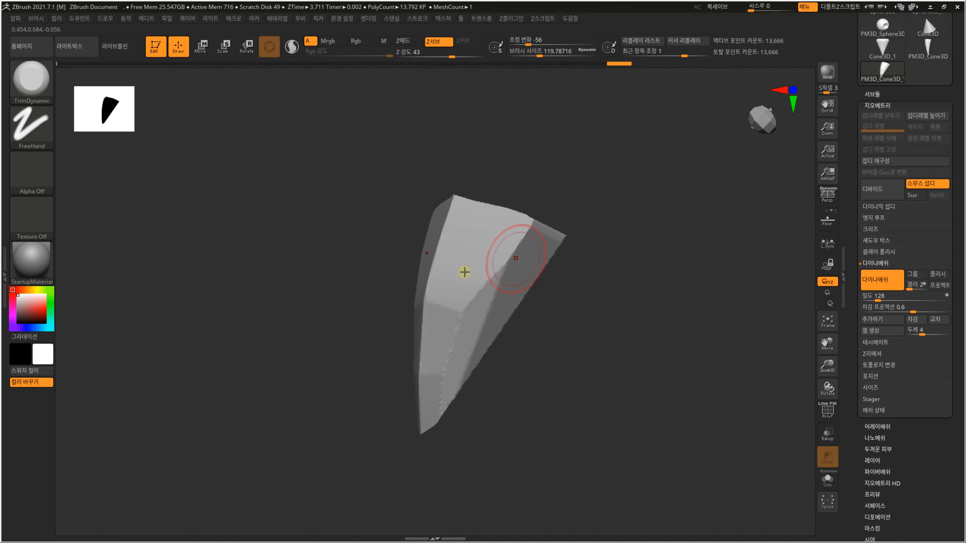
ctrl+drag(570, 317, 588, 351)
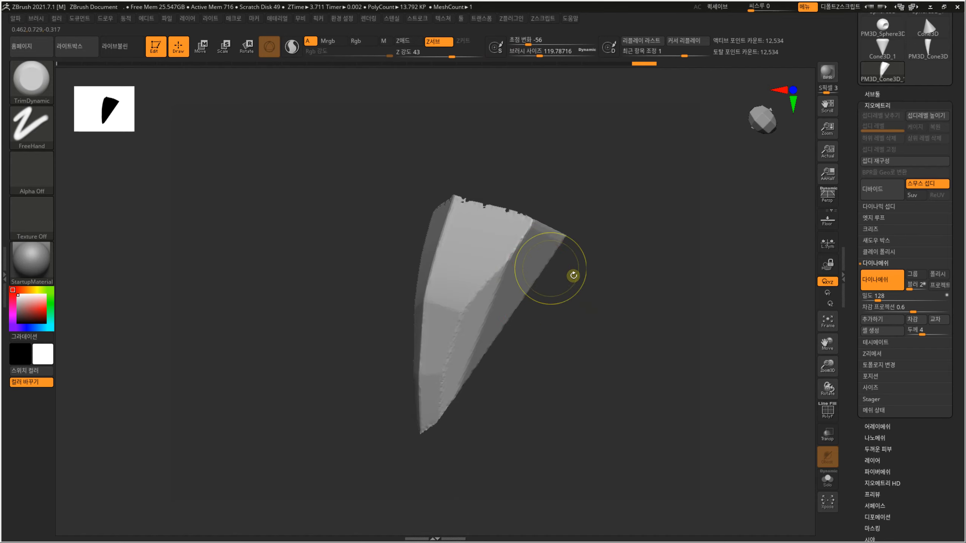
key(ctrl+z)
Level the tooth's uneven base with a horizontal clip in side view and re-apply DynaMesh
shift+drag(601, 265, 551, 280)
drag(572, 240, 609, 248)
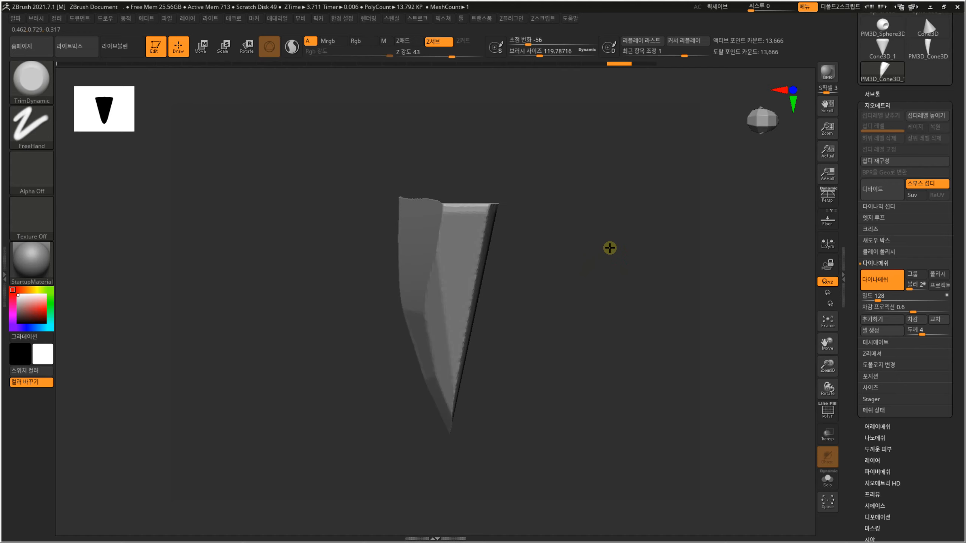
mouse_move(379, 202)
ctrl+shift+mouse_down()
mouse_move(522, 220)
mouse_move(536, 199)
ctrl+shift+mouse_up()
mouse_move(561, 313)
mouse_down()
mouse_move(584, 321)
mouse_move(539, 319)
mouse_move(510, 289)
mouse_up()
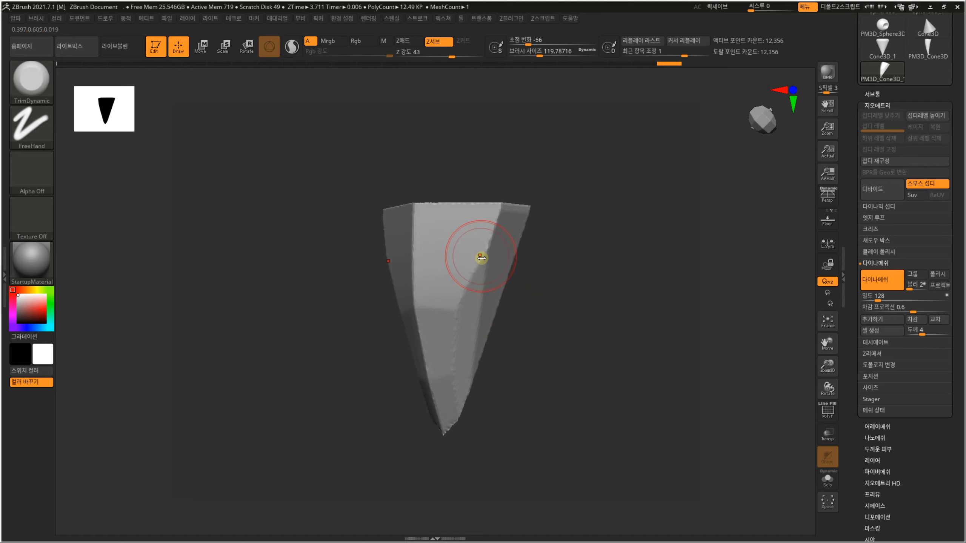
Soften the hard facet edges from the tooth's base towards the tip with TrimDynamic, using brush sizes of about 172 and 128
key(s)
drag(482, 258, 487, 258)
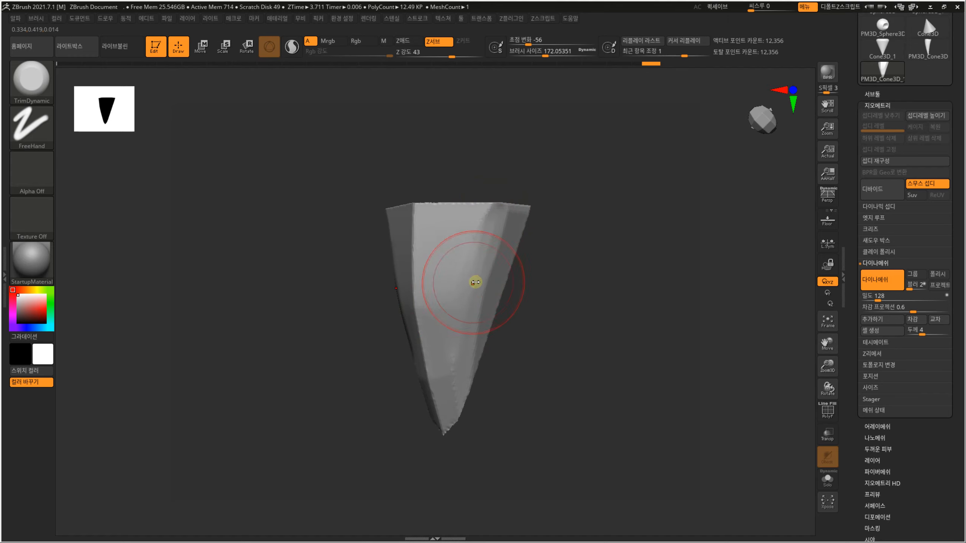
drag(476, 282, 468, 279)
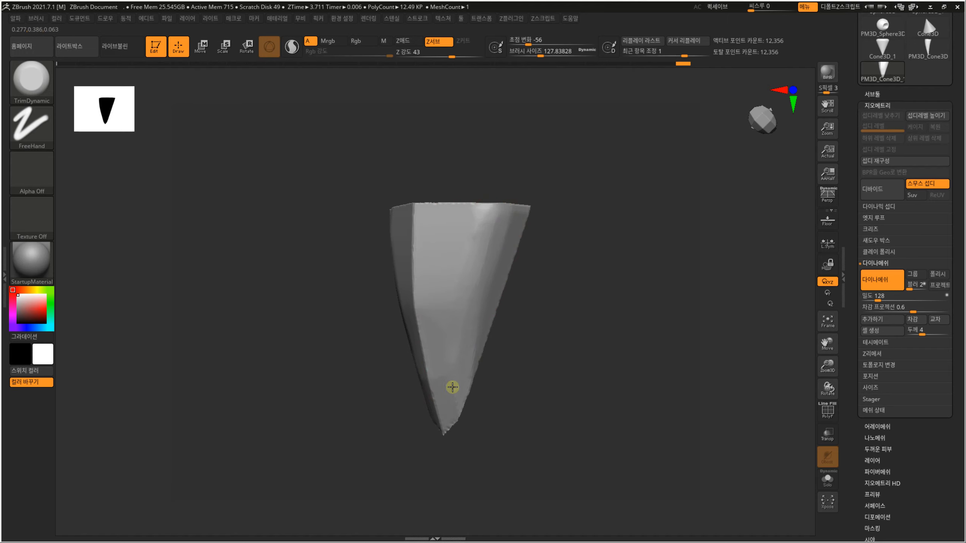
drag(452, 387, 450, 407)
drag(472, 319, 454, 419)
Trim the surfaces around the tooth's tip from several angles with TrimDynamic, reducing the brush size to about 59
drag(509, 442, 479, 339)
key(s)
drag(455, 411, 452, 411)
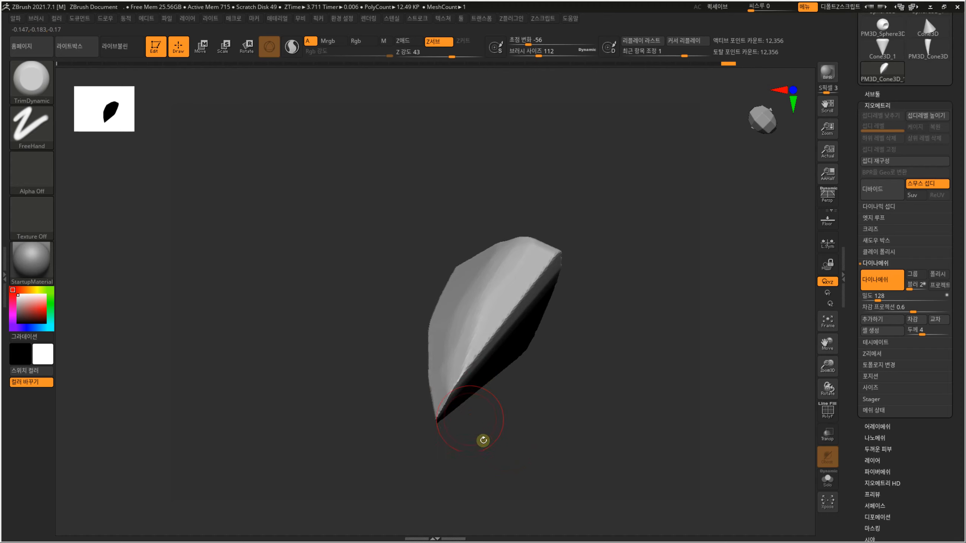
mouse_move(483, 441)
mouse_down()
mouse_move(528, 479)
mouse_move(531, 397)
mouse_move(415, 378)
mouse_move(394, 393)
mouse_up()
key(s)
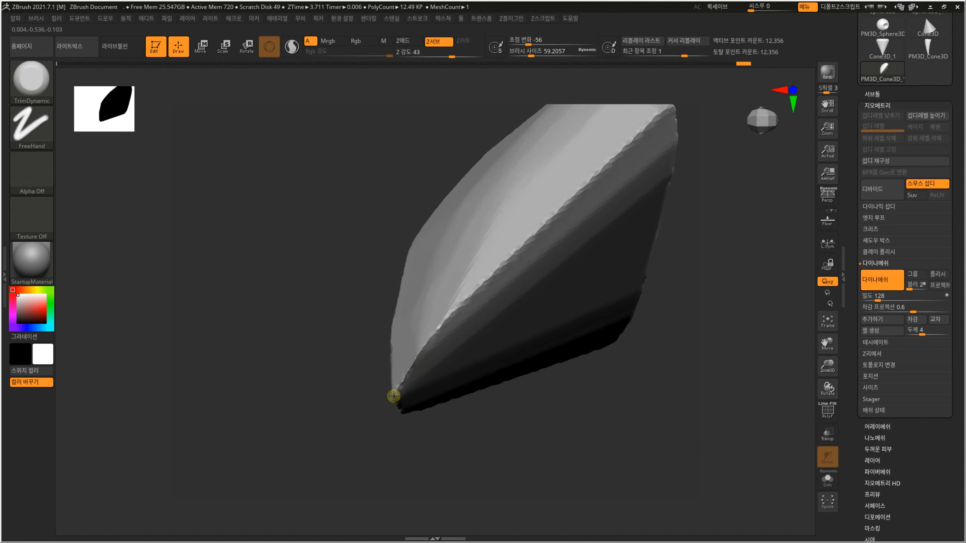
drag(456, 420, 424, 407)
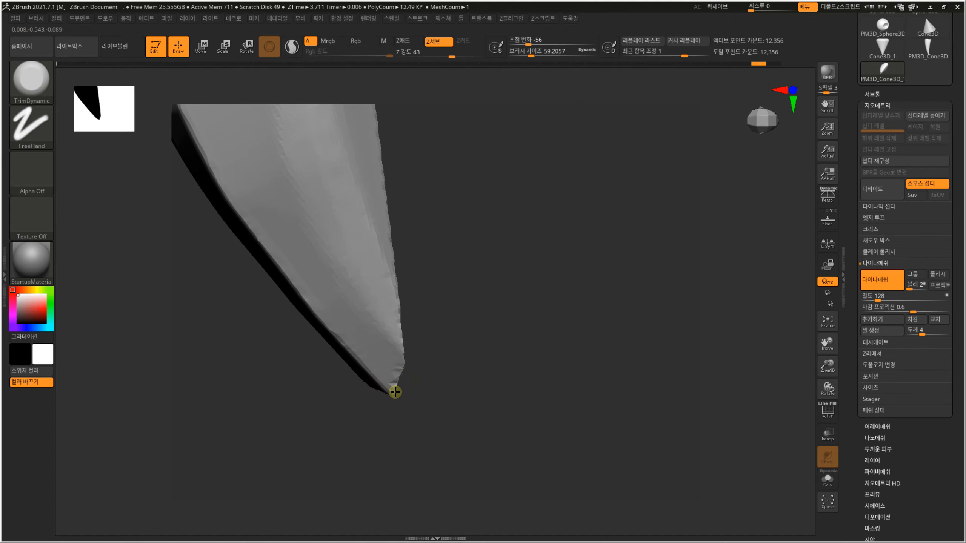
mouse_move(439, 371)
mouse_down()
mouse_move(396, 393)
mouse_move(421, 395)
mouse_move(397, 387)
mouse_move(398, 348)
mouse_up()
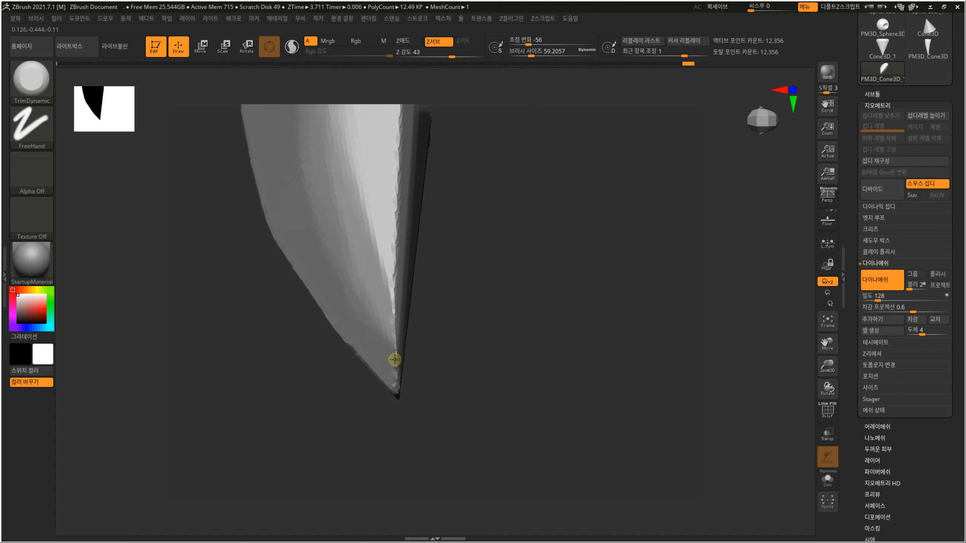
Round off the tooth's tip with a curved clip from an angled view and re-apply DynaMesh
mouse_move(453, 397)
mouse_down()
mouse_move(454, 355)
mouse_move(424, 369)
mouse_move(492, 369)
mouse_move(488, 341)
mouse_up()
ctrl+shift+drag(456, 259, 477, 336)
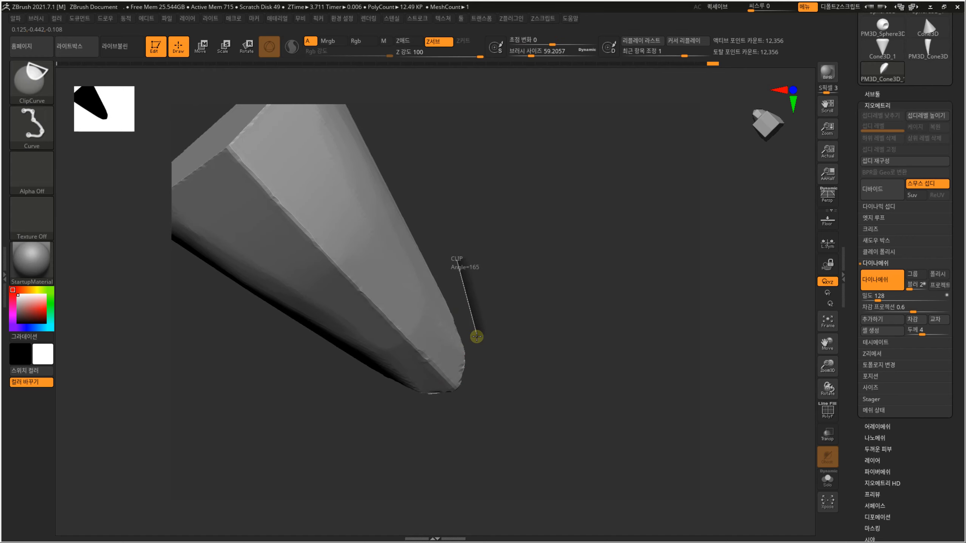
mouse_move(469, 447)
ctrl+shift+mouse_down()
mouse_move(442, 479)
mouse_move(454, 466)
ctrl+shift+mouse_up()
mouse_move(496, 406)
mouse_down()
mouse_move(455, 371)
mouse_move(487, 389)
mouse_move(476, 368)
mouse_up()
mouse_move(479, 368)
ctrl+mouse_down()
mouse_move(535, 404)
mouse_move(536, 371)
mouse_move(518, 383)
mouse_move(483, 342)
mouse_move(475, 368)
ctrl+mouse_up()
Refine the tooth's front surface and tip edges with TrimDynamic at a brush size of about 90
key(s)
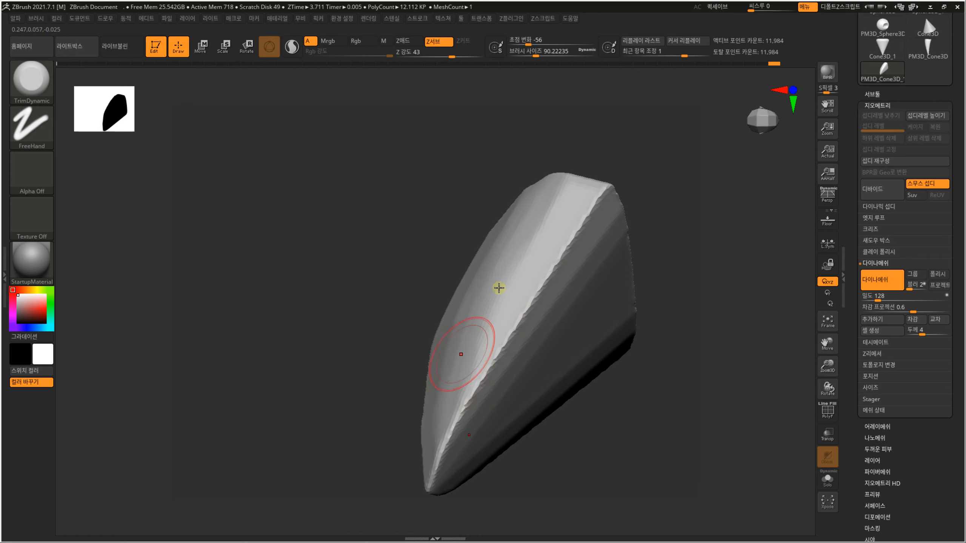
drag(637, 200, 502, 166)
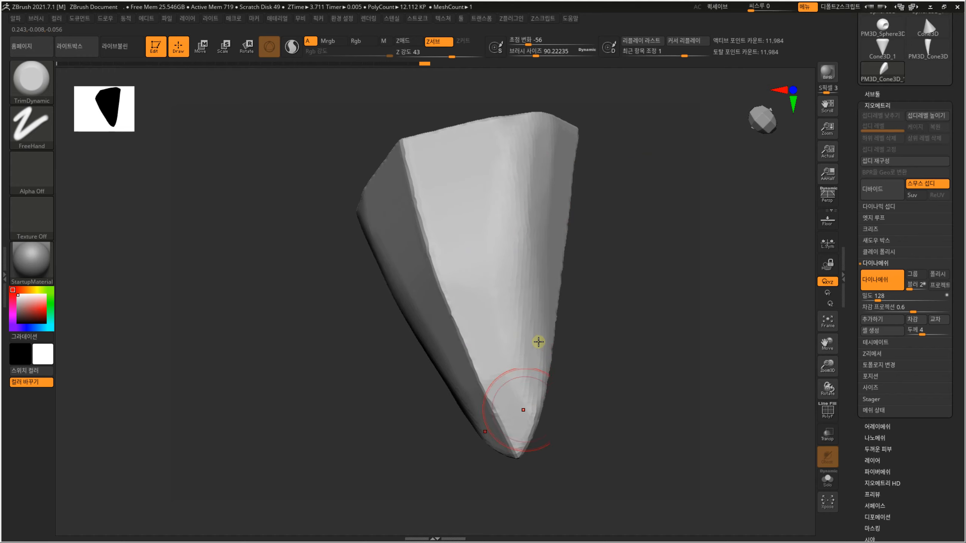
drag(530, 418, 529, 377)
mouse_move(529, 376)
mouse_down()
mouse_move(528, 415)
mouse_move(605, 411)
mouse_move(608, 298)
mouse_move(555, 309)
mouse_move(567, 322)
mouse_move(573, 312)
mouse_move(583, 339)
mouse_up()
Switch to Photoshop to review the sketched list of tooth-making methods and return to ZBrush
key(super)
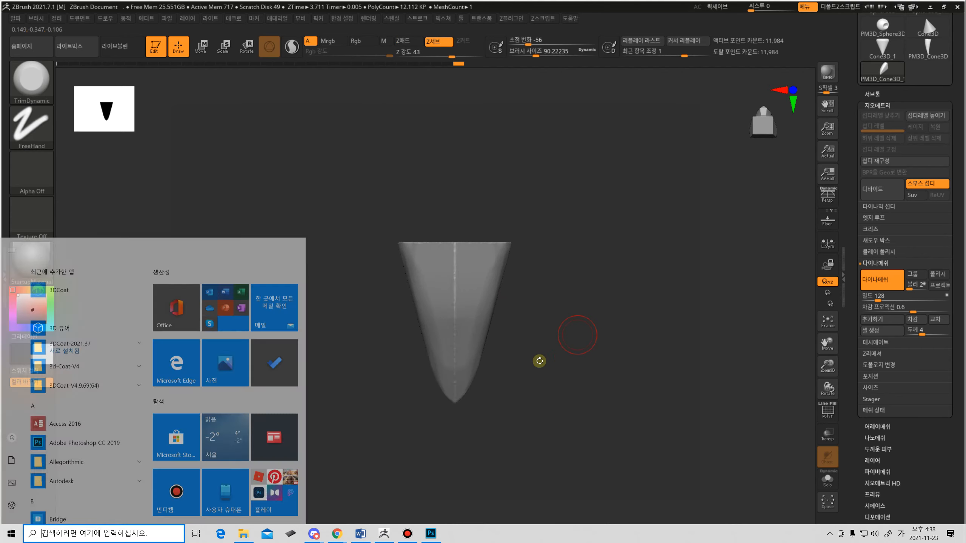
click(433, 534)
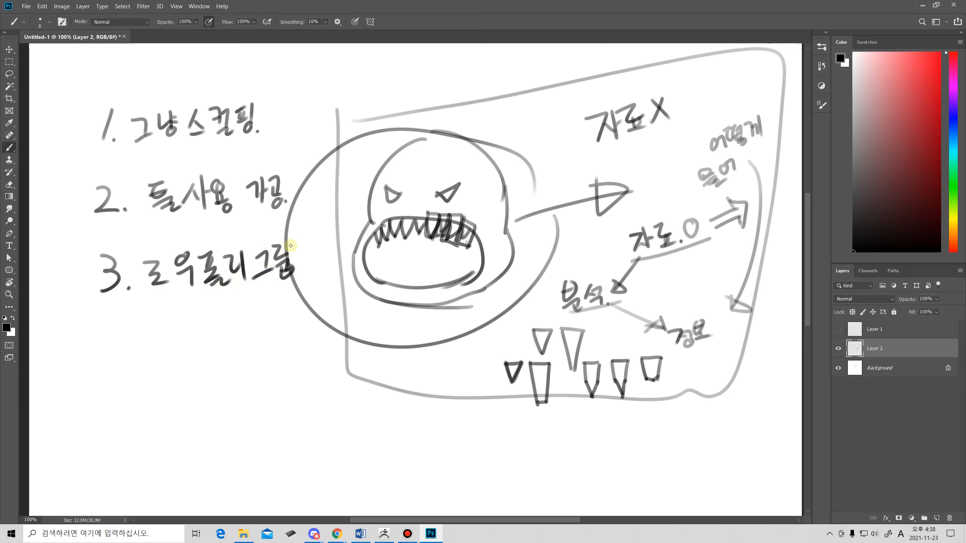
click(385, 534)
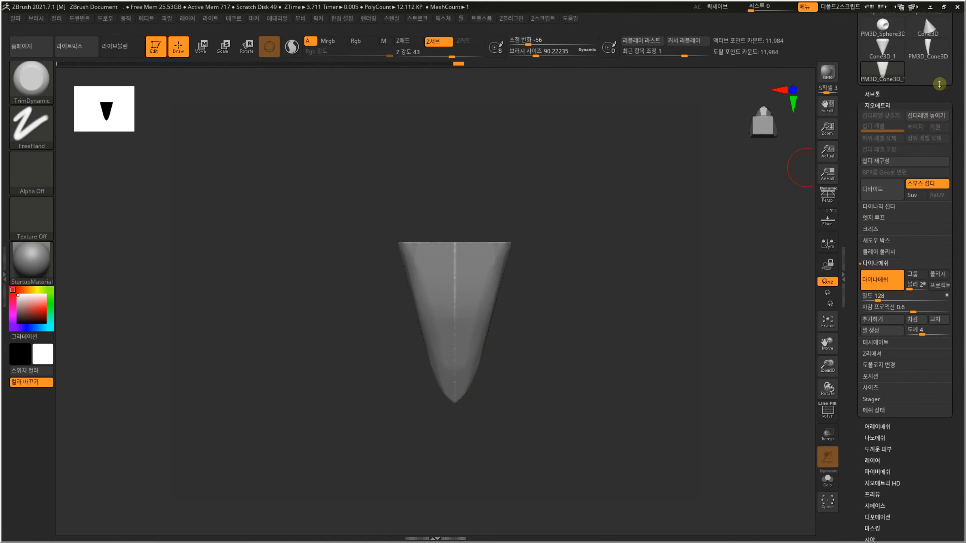
Switch to the original Cone3D primitive and display its polyframe
drag(949, 77, 949, 133)
click(926, 90)
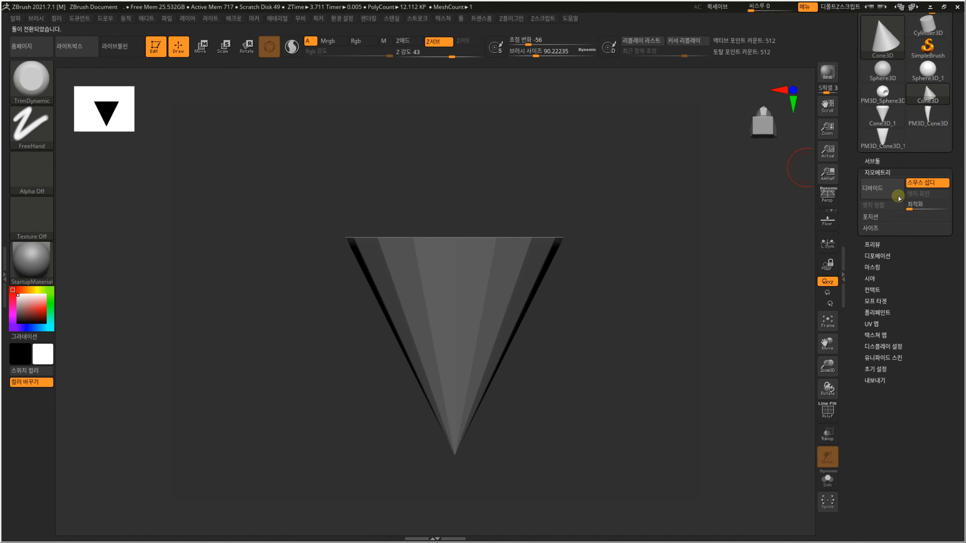
key(shift+f)
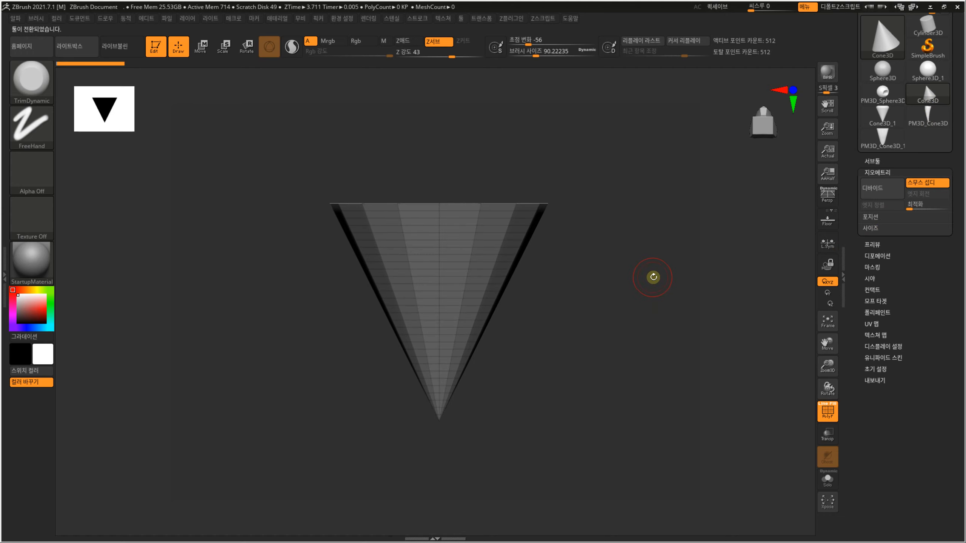
drag(649, 276, 544, 292)
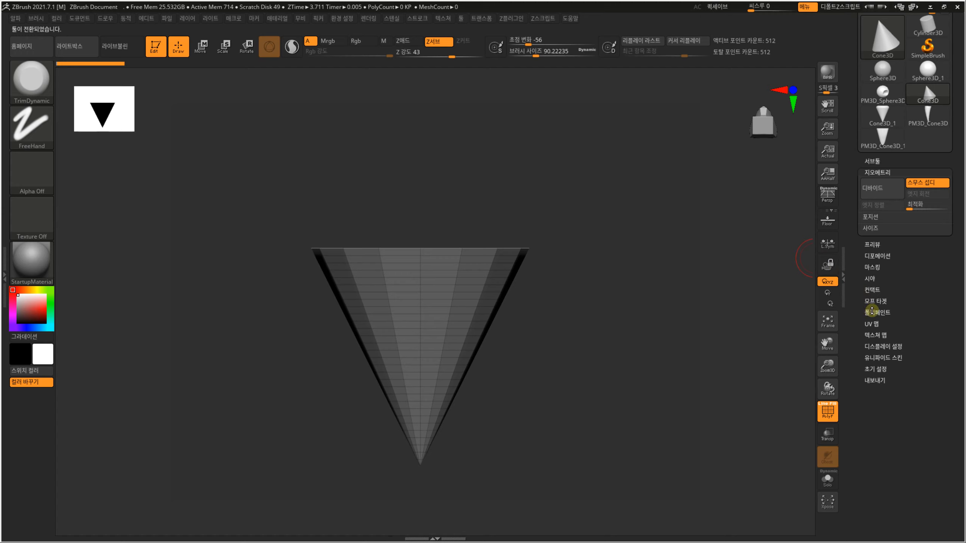
Reduce the cone primitive's initial resolution to 8 horizontal and 5 vertical divisions
click(875, 370)
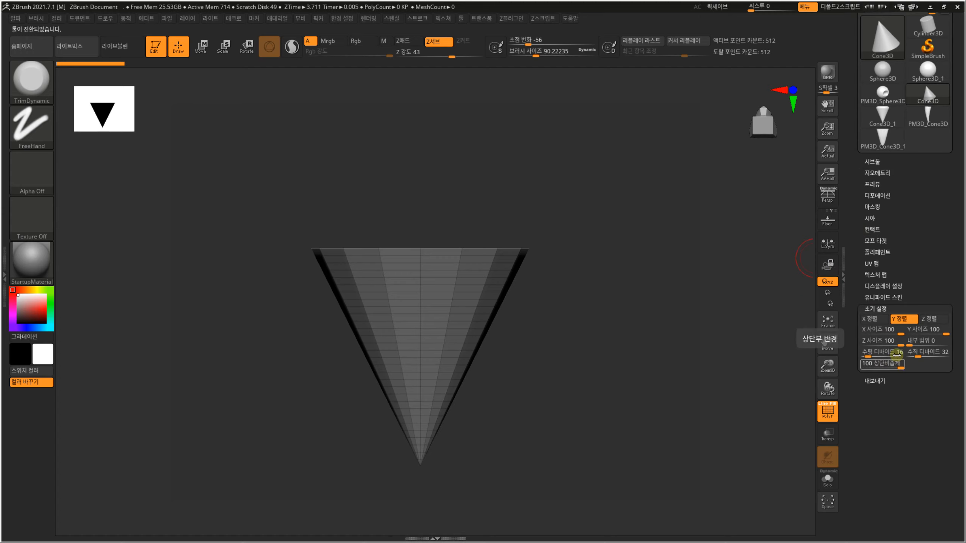
drag(871, 356, 864, 361)
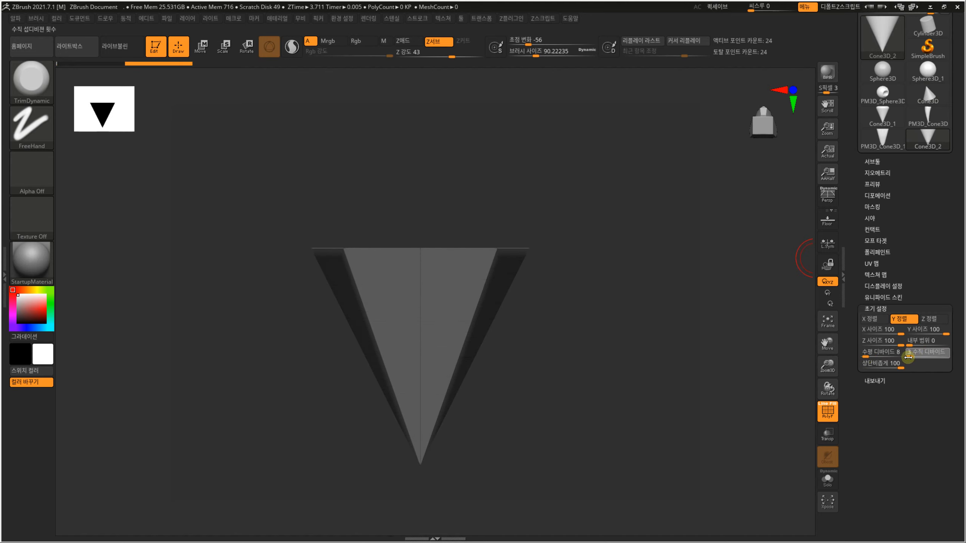
drag(910, 357, 912, 383)
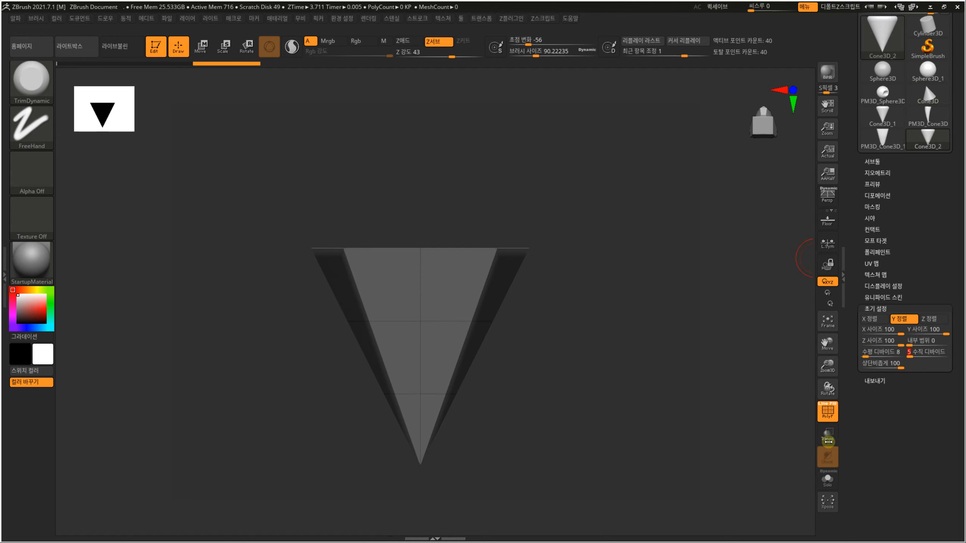
mouse_move(621, 314)
mouse_down()
mouse_move(632, 326)
mouse_move(625, 268)
mouse_move(606, 343)
mouse_move(621, 314)
mouse_move(622, 368)
mouse_move(614, 341)
mouse_up()
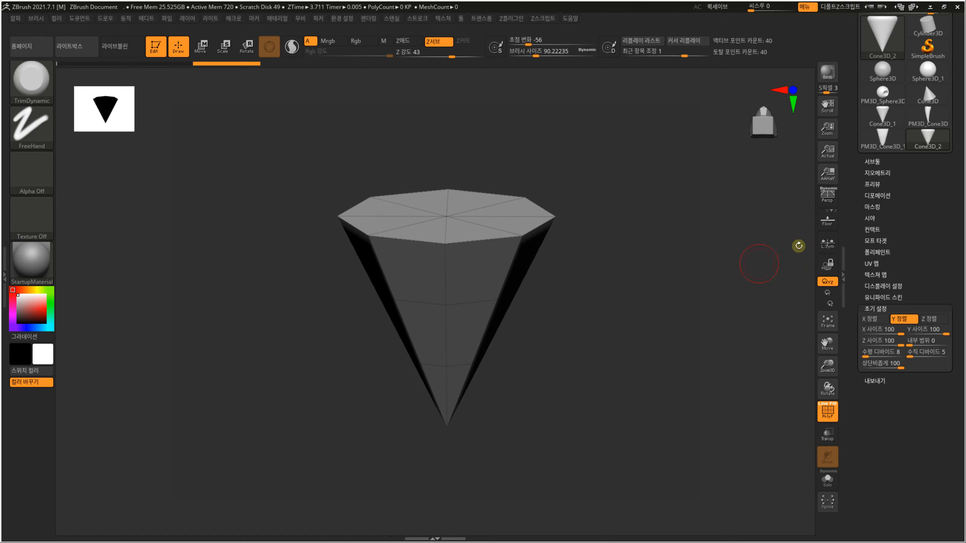
Convert the low-resolution cone into a PolyMesh3D and view it straight from the front
drag(860, 219, 857, 304)
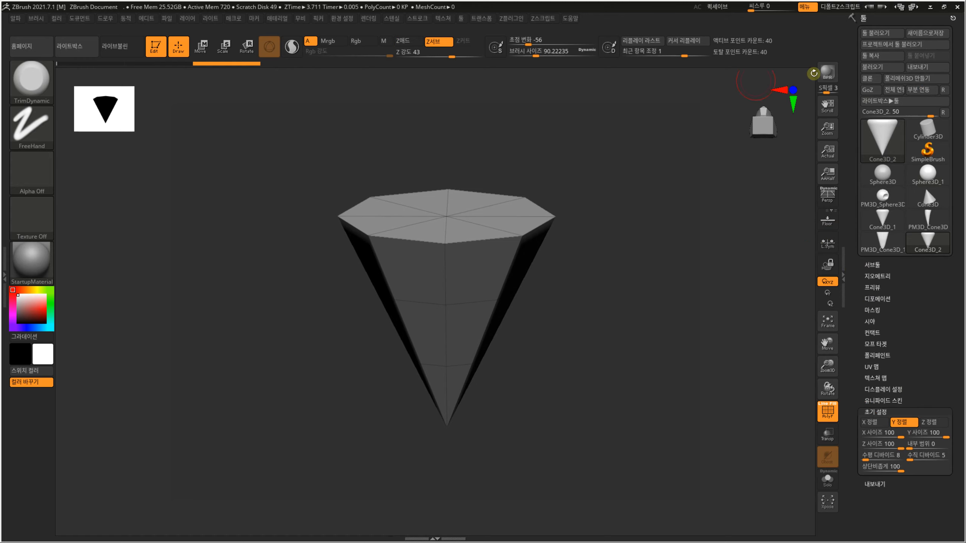
click(896, 79)
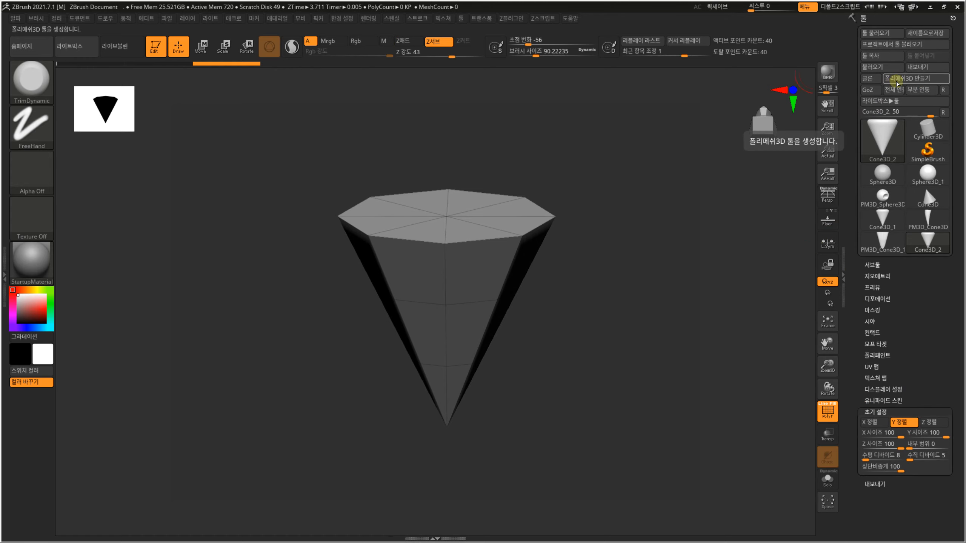
shift+drag(694, 355, 701, 324)
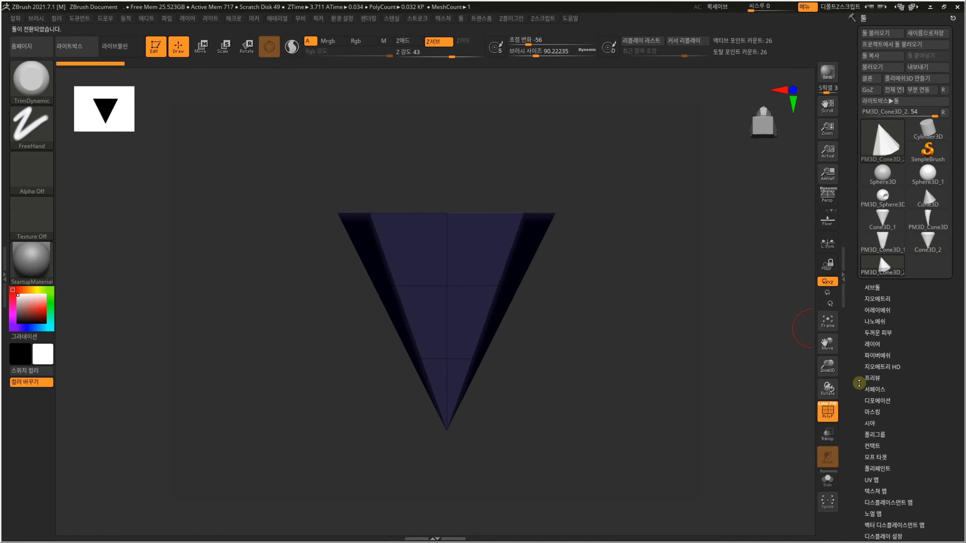
Assign the cone's polygroups by normals and isolate the side group, hiding the flat cap
mouse_move(859, 394)
mouse_down()
mouse_move(855, 330)
mouse_move(876, 292)
mouse_up()
click(875, 292)
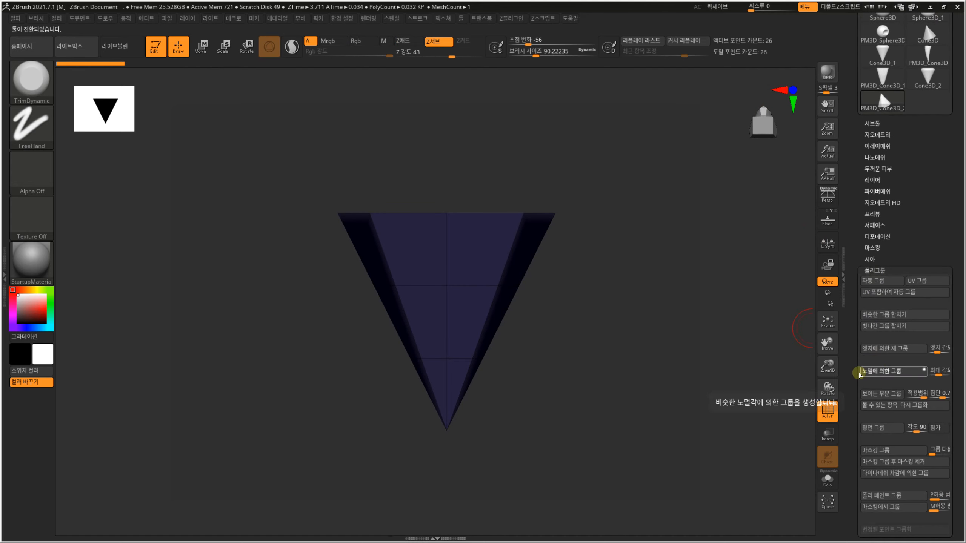
click(874, 374)
drag(729, 374, 557, 324)
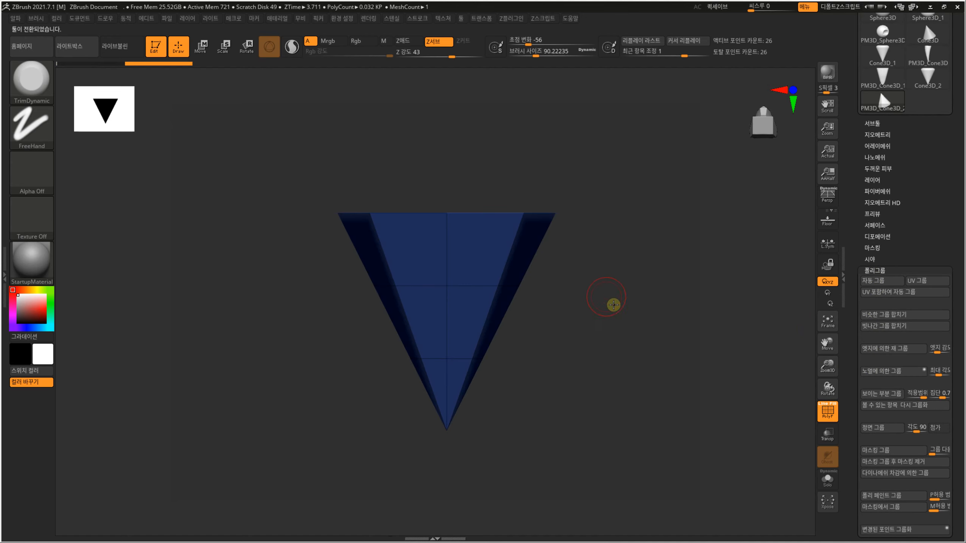
drag(612, 305, 597, 322)
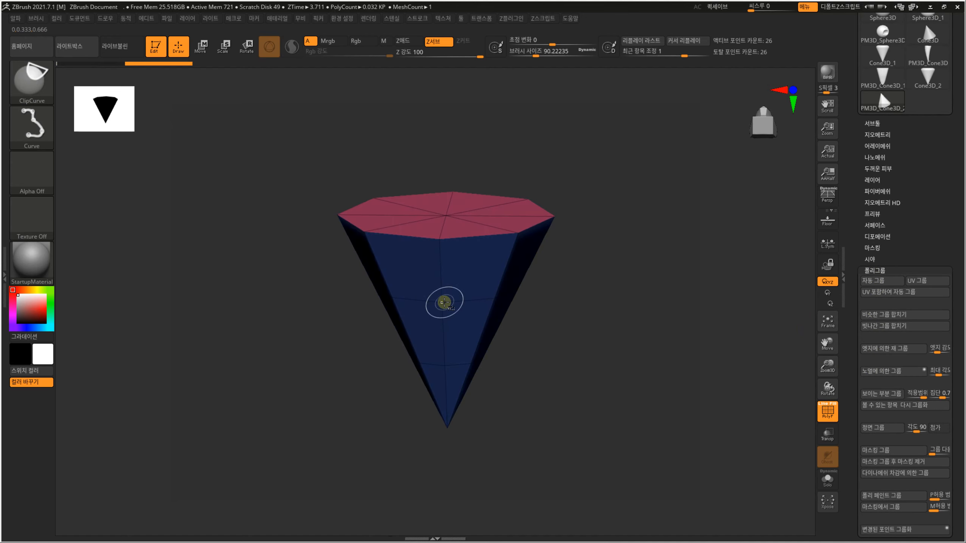
ctrl+shift+click(444, 303)
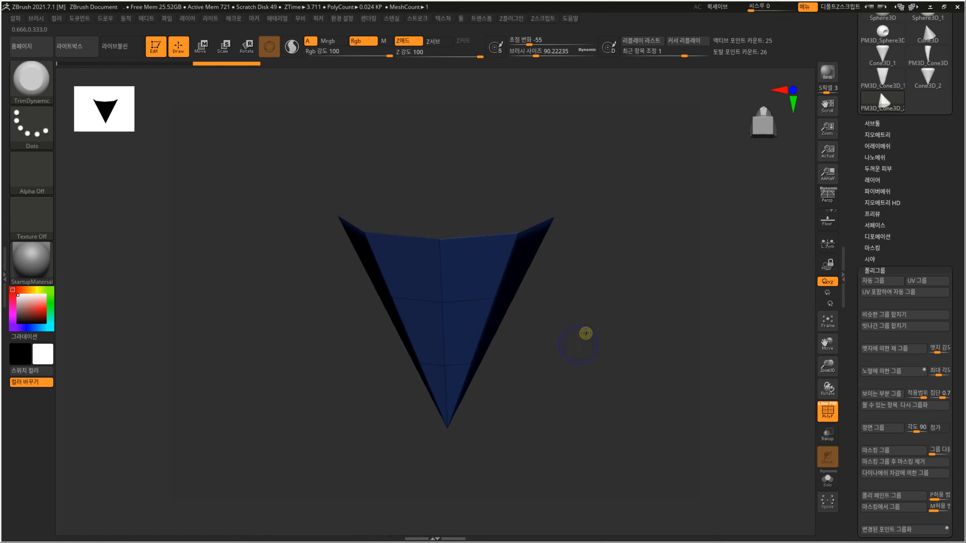
Switch the selection brush to SelectRect and turn on double-sided display for the open cone
mouse_move(584, 335)
shift+mouse_down()
mouse_move(586, 355)
mouse_move(609, 368)
shift+mouse_up()
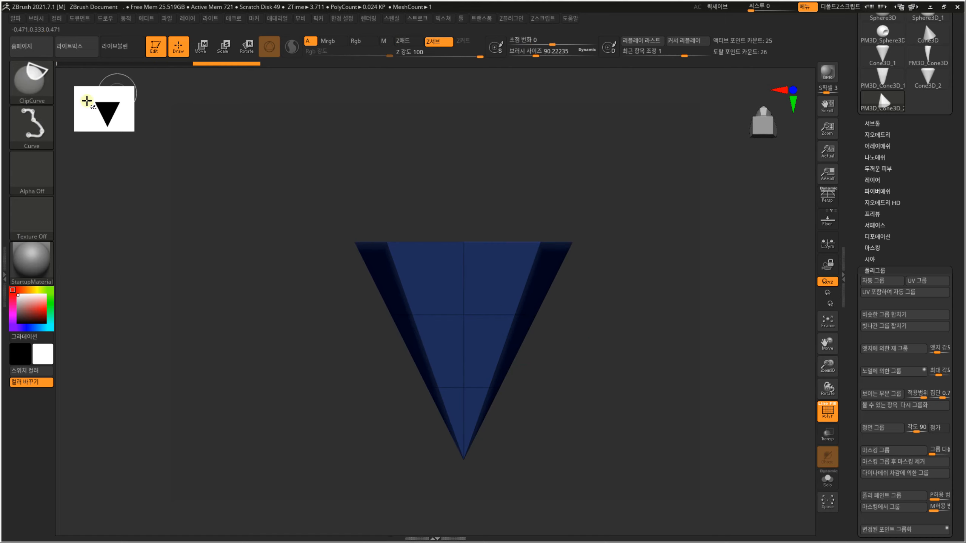
ctrl+shift+click(30, 78)
click(131, 88)
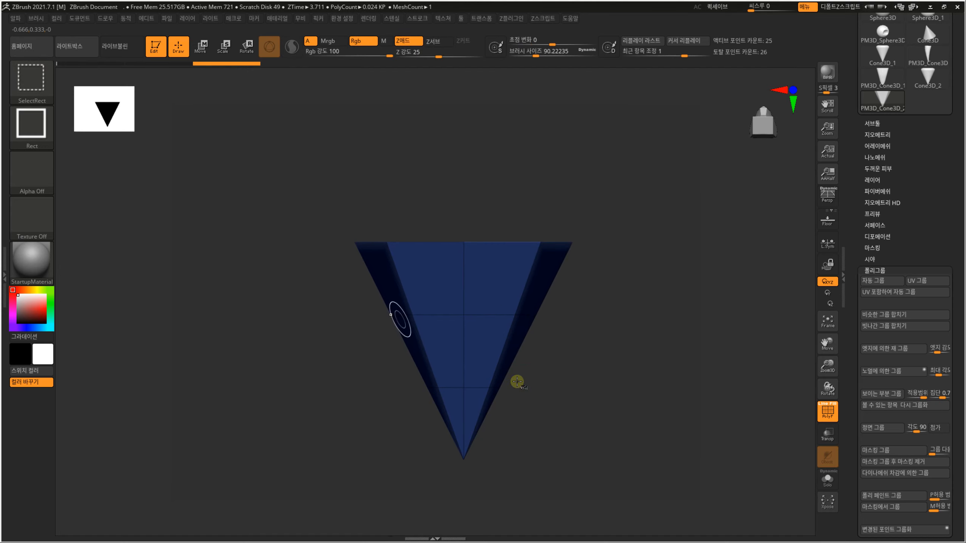
drag(591, 364, 500, 288)
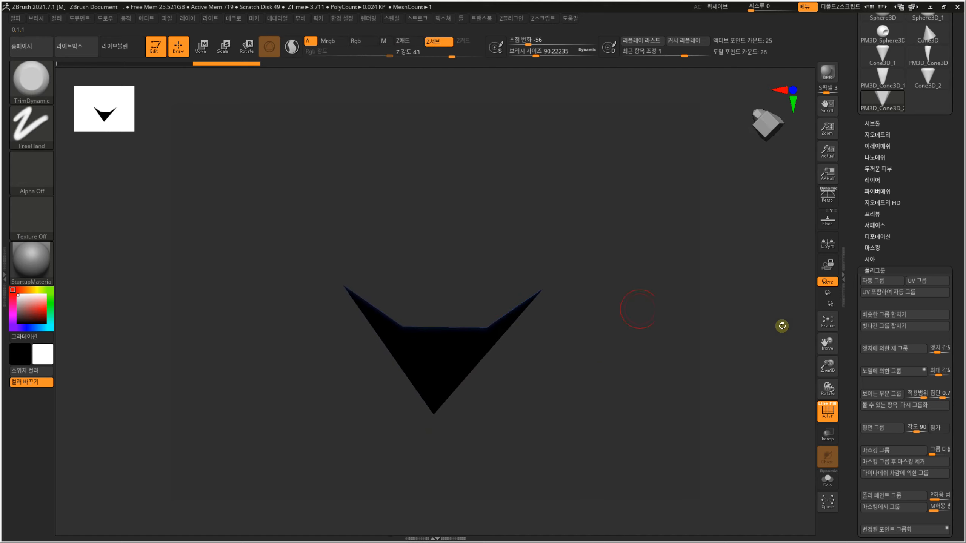
scroll(867, 280, down, 8)
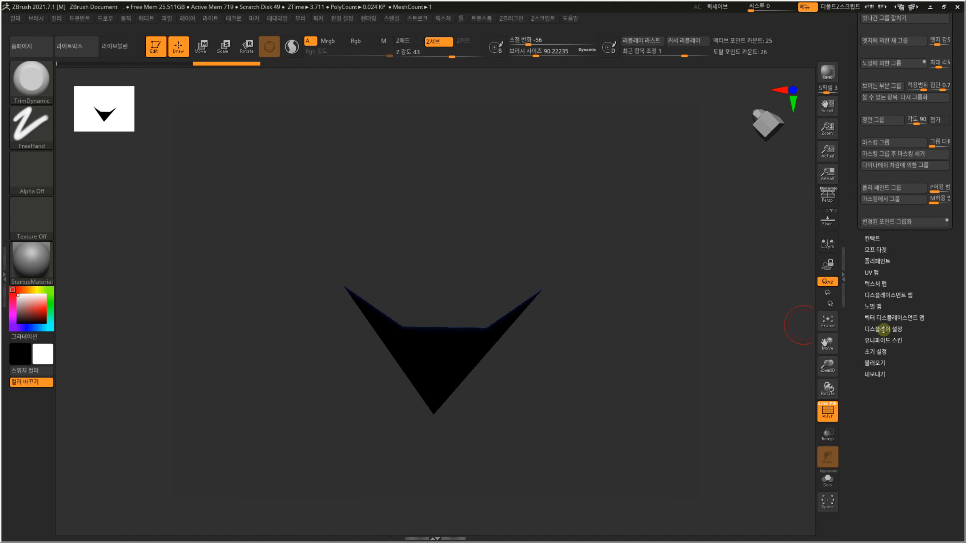
click(883, 329)
click(881, 362)
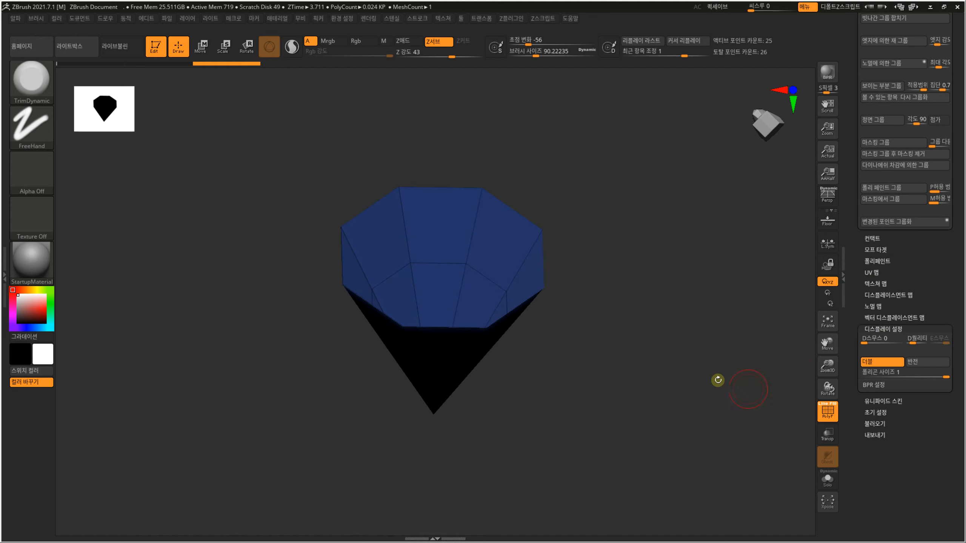
Isolate the back half of the cone's sides, give it its own polygroup, and show the whole mesh again
mouse_move(718, 380)
mouse_down()
mouse_move(712, 391)
mouse_move(686, 345)
mouse_move(638, 329)
mouse_move(642, 368)
mouse_move(632, 352)
mouse_move(610, 397)
mouse_up()
scroll(851, 263, up, 3)
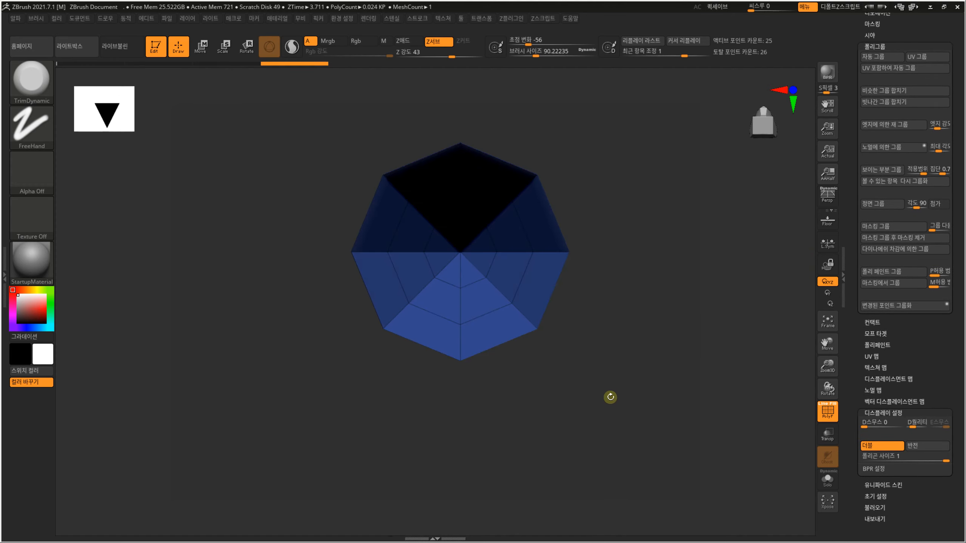
alt+drag(584, 309, 604, 367)
ctrl+shift+drag(621, 452, 343, 320)
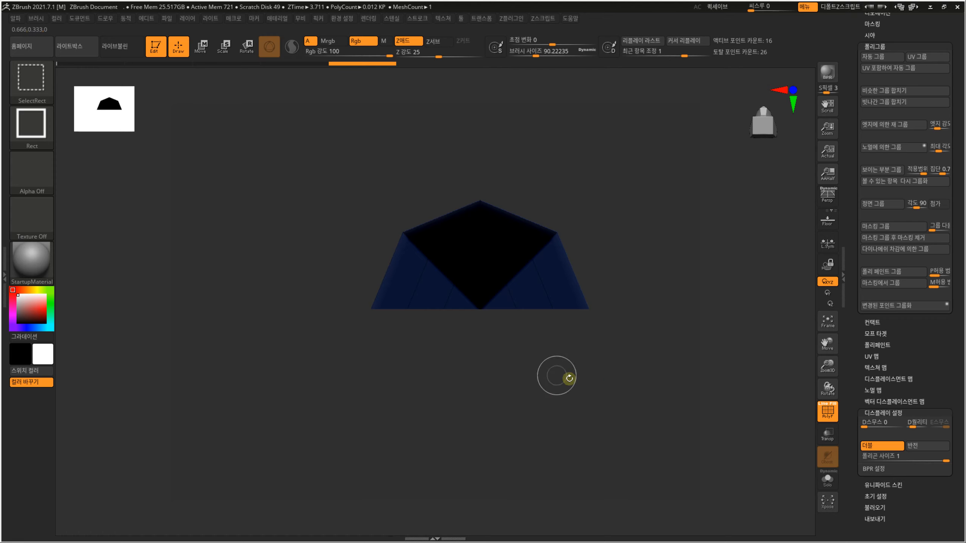
drag(591, 340, 594, 338)
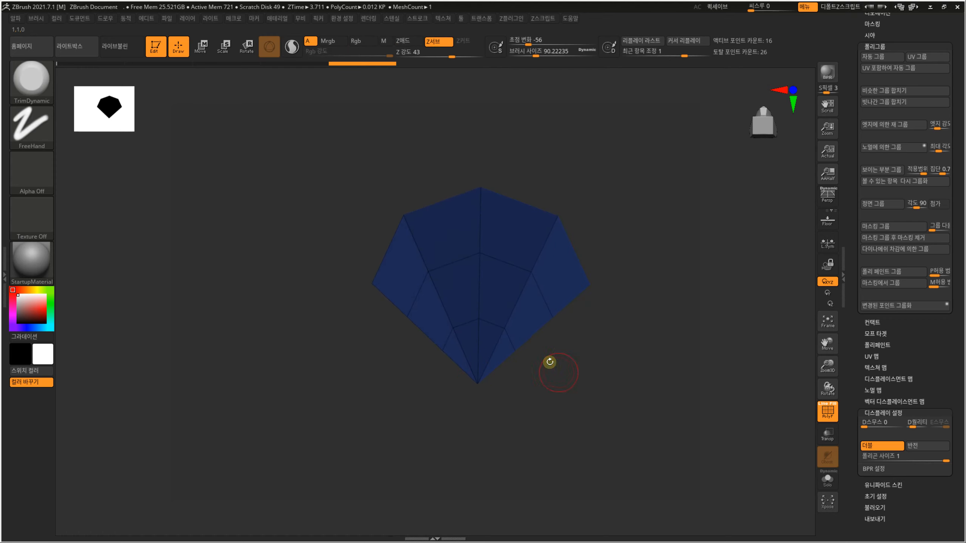
key(ctrl)
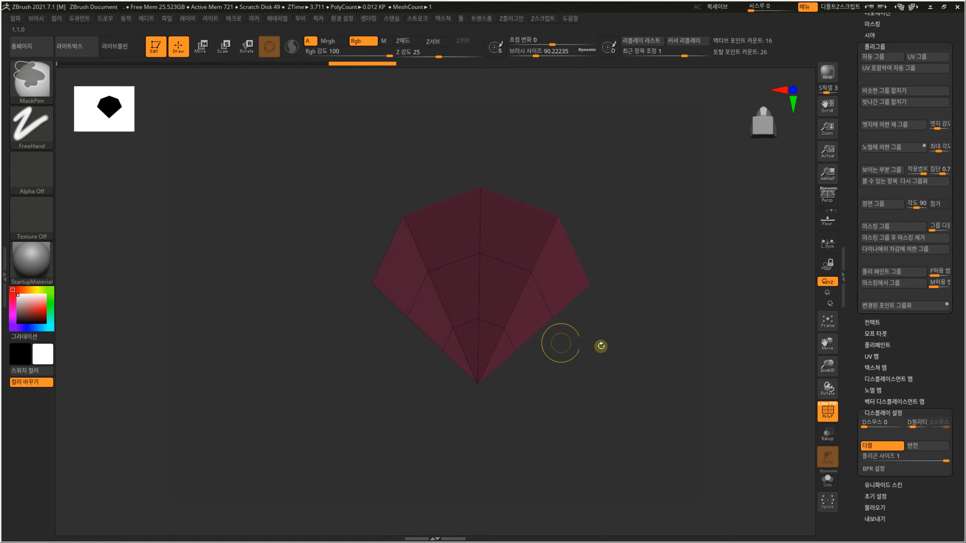
ctrl+shift+click(615, 341)
Isolate the cone's blue front group, assign its left half a separate polygroup, and unhide the whole mesh
drag(623, 367, 619, 287)
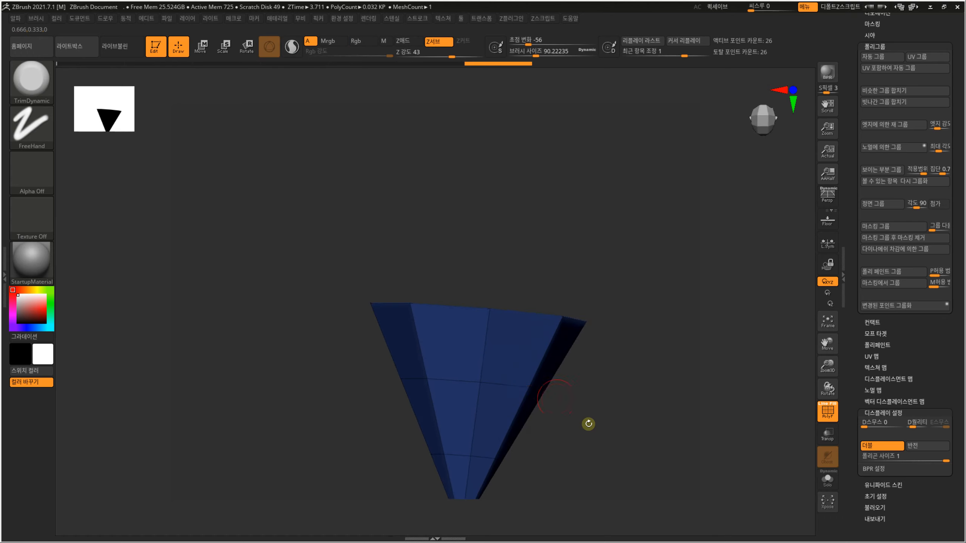
drag(588, 424, 646, 440)
drag(577, 383, 601, 430)
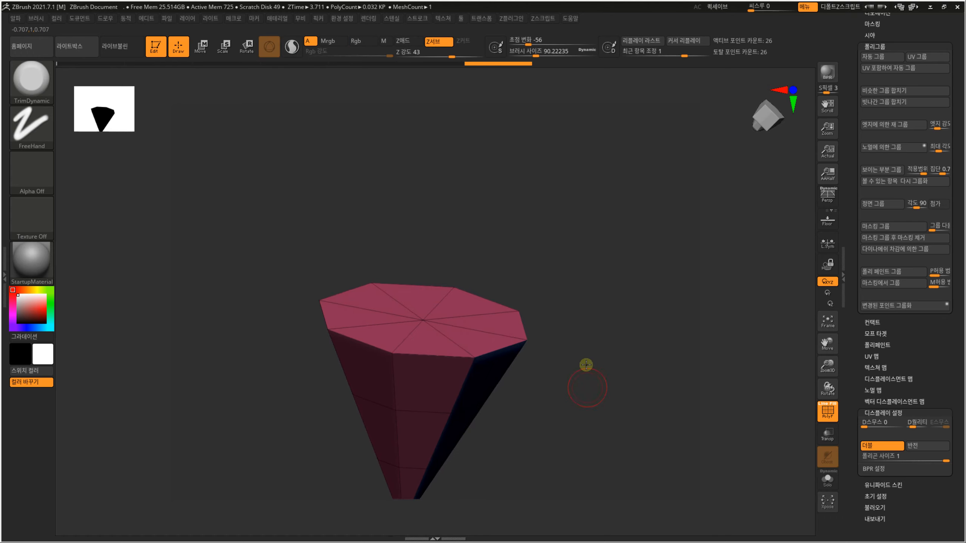
mouse_move(586, 365)
mouse_down()
mouse_move(576, 331)
mouse_move(586, 339)
mouse_move(563, 361)
mouse_move(606, 389)
mouse_move(582, 352)
mouse_move(542, 341)
mouse_move(570, 338)
mouse_up()
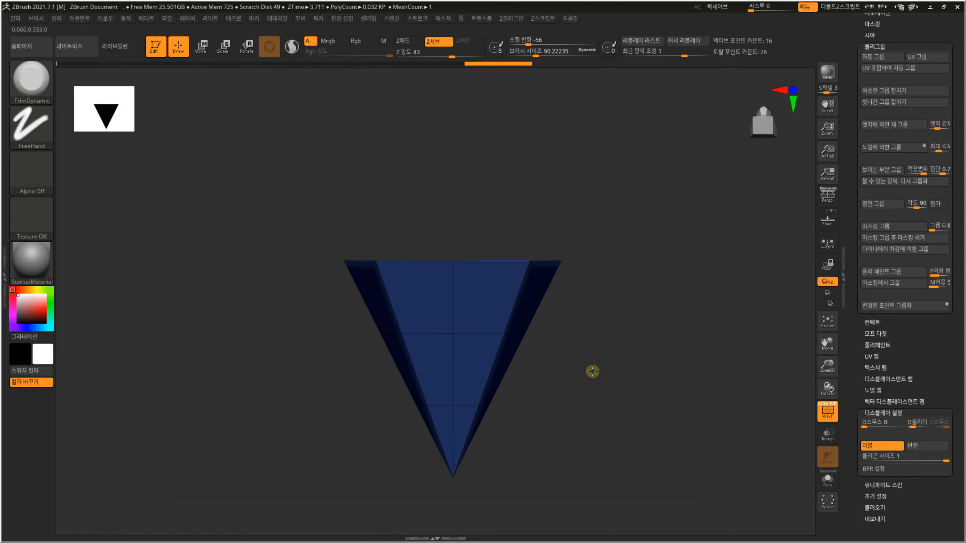
mouse_move(593, 371)
mouse_down()
mouse_move(598, 351)
mouse_move(572, 349)
mouse_up()
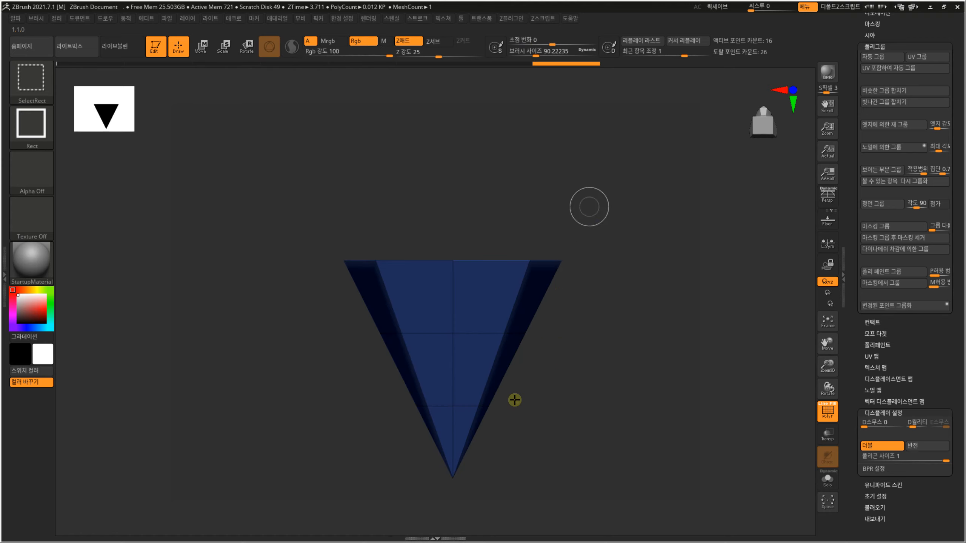
ctrl+alt+shift+drag(589, 208, 471, 478)
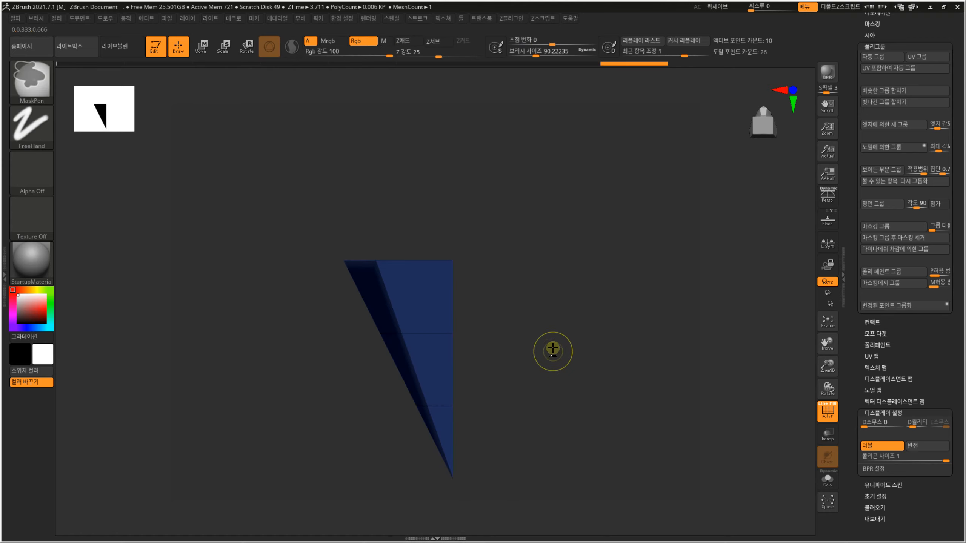
key(ctrl+w)
ctrl+shift+click(586, 380)
Use an enlarged Move brush to pull the centre of the cone's cap up into a peak
mouse_move(586, 379)
mouse_down()
mouse_move(615, 407)
mouse_move(609, 362)
mouse_move(591, 366)
mouse_move(640, 360)
mouse_move(677, 390)
mouse_move(471, 392)
mouse_move(528, 406)
mouse_move(615, 358)
mouse_move(593, 356)
mouse_move(579, 329)
mouse_move(593, 366)
mouse_move(588, 308)
mouse_move(617, 349)
mouse_move(604, 331)
mouse_up()
key(b)
key(m)
key(v)
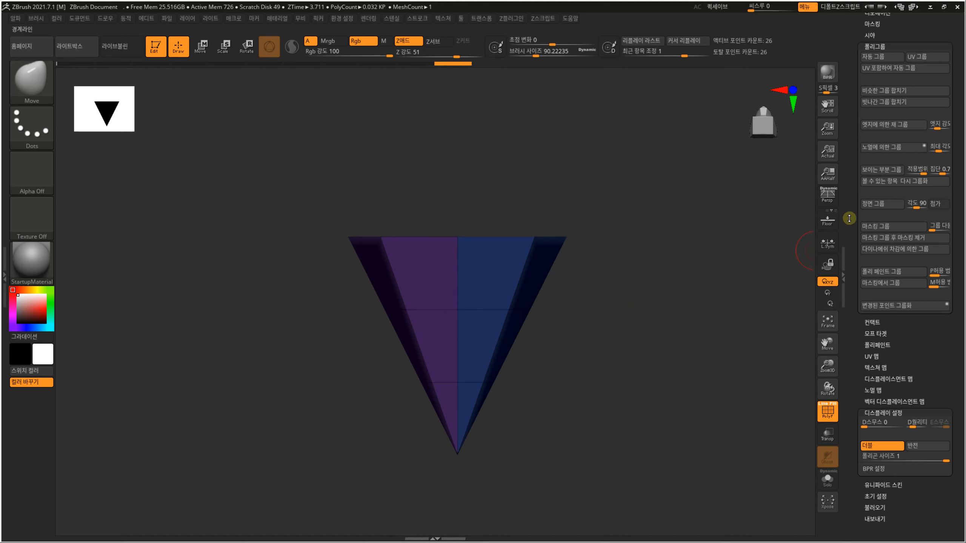
scroll(851, 221, up, 10)
scroll(853, 320, down, 5)
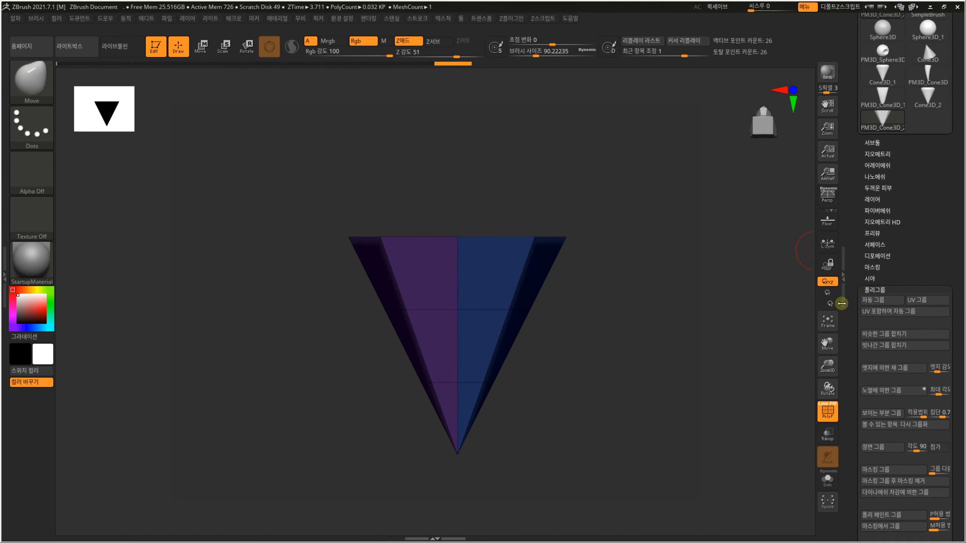
key(s)
drag(485, 274, 498, 277)
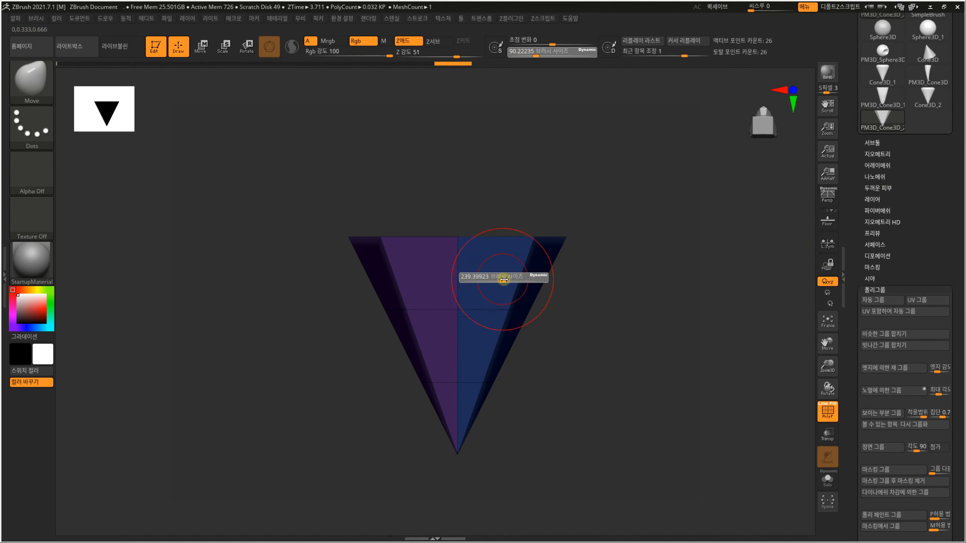
alt+drag(621, 246, 609, 291)
mouse_move(609, 291)
mouse_down()
mouse_move(584, 298)
mouse_move(621, 289)
mouse_move(598, 262)
mouse_move(604, 312)
mouse_up()
drag(475, 273, 476, 244)
shift+drag(629, 222, 623, 229)
Narrow the cone's upper body symmetrically from its sides and push the back in with a large Move brush
key(s)
drag(545, 283, 495, 272)
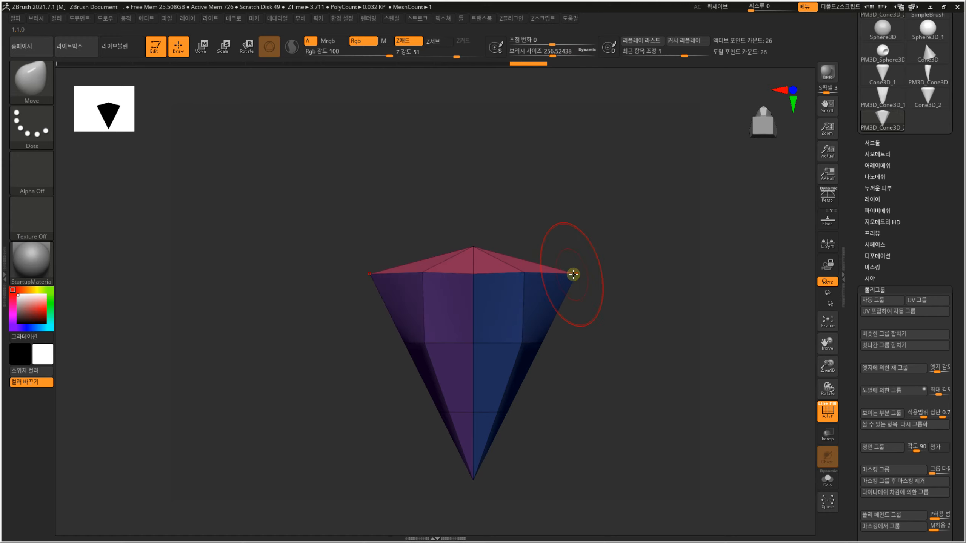
drag(573, 274, 501, 276)
mouse_move(599, 283)
mouse_down()
mouse_move(557, 299)
mouse_move(551, 291)
mouse_move(565, 283)
mouse_move(465, 280)
mouse_move(509, 273)
mouse_up()
key(s)
key(s)
Bend the tooth's lower rings and tip toward its back in side view, forming a curved fang profile
mouse_move(556, 330)
alt+mouse_down()
mouse_move(548, 268)
mouse_move(467, 284)
mouse_move(500, 278)
alt+mouse_up()
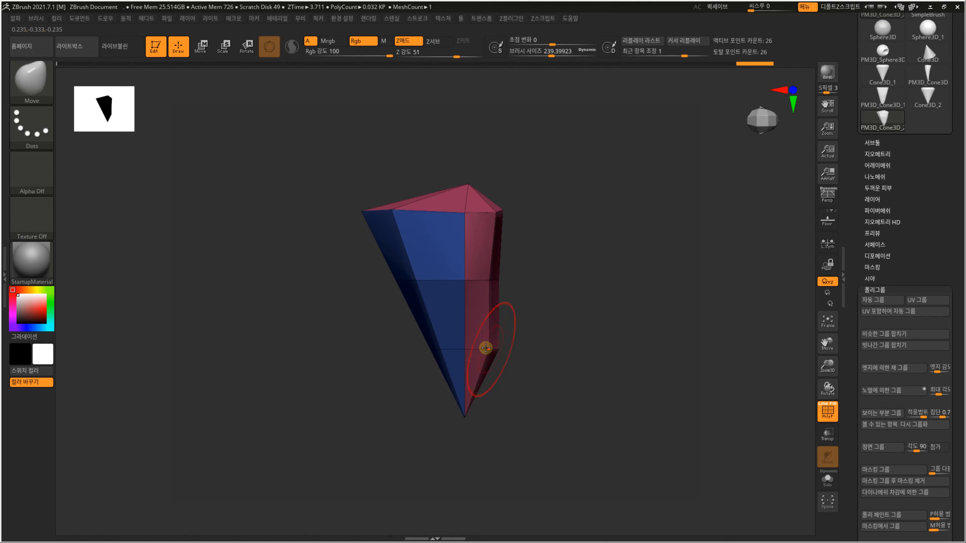
drag(485, 348, 473, 348)
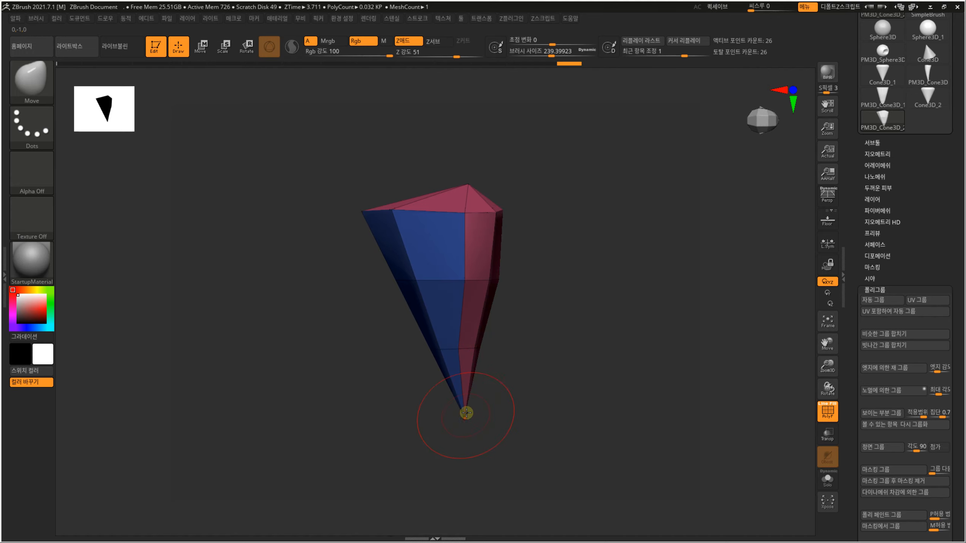
drag(467, 413, 483, 402)
drag(464, 349, 473, 349)
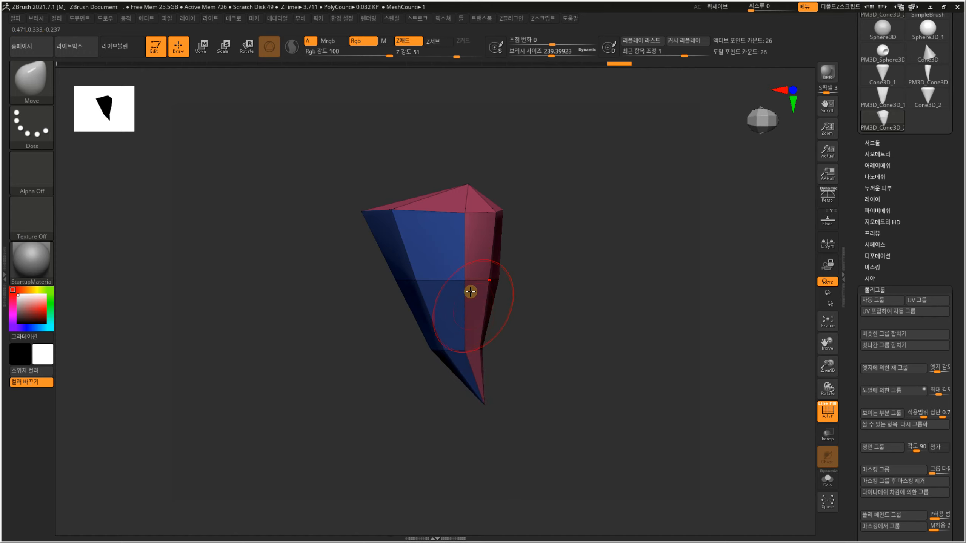
drag(455, 284, 488, 280)
Set the Move brush size to about 197 and refine the tooth's side outline from behind
mouse_move(513, 278)
mouse_down()
mouse_move(522, 291)
mouse_move(537, 271)
mouse_up()
key(s)
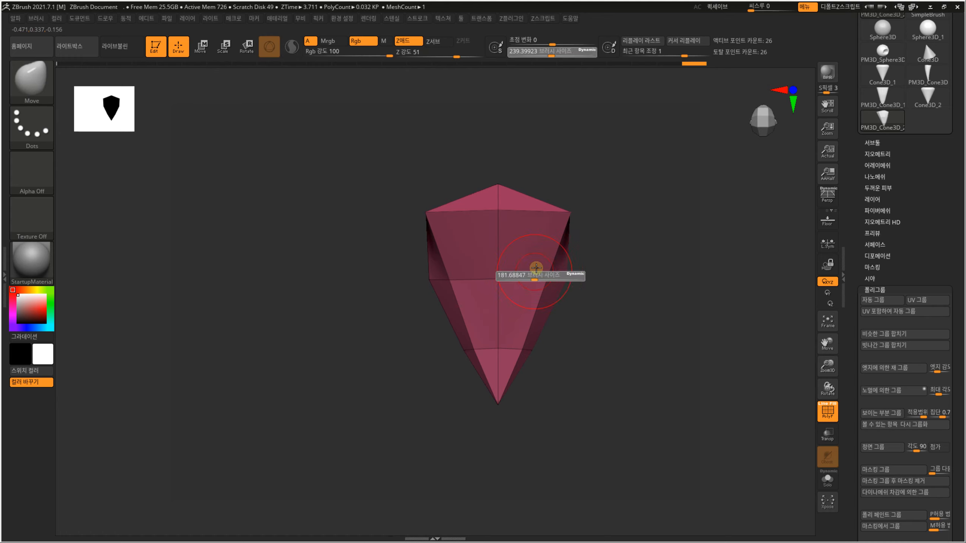
mouse_move(586, 221)
alt+mouse_down()
mouse_move(573, 250)
mouse_move(514, 237)
mouse_move(537, 242)
mouse_move(527, 242)
alt+mouse_up()
drag(533, 308, 524, 308)
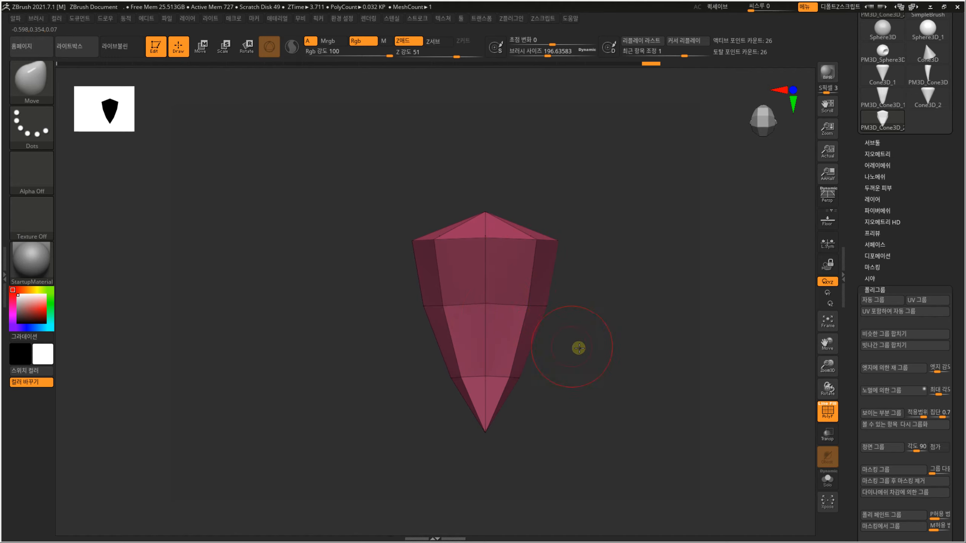
Shift the tooth's upper side vertices toward the back in side view to even out the ring spacing
drag(579, 347, 487, 317)
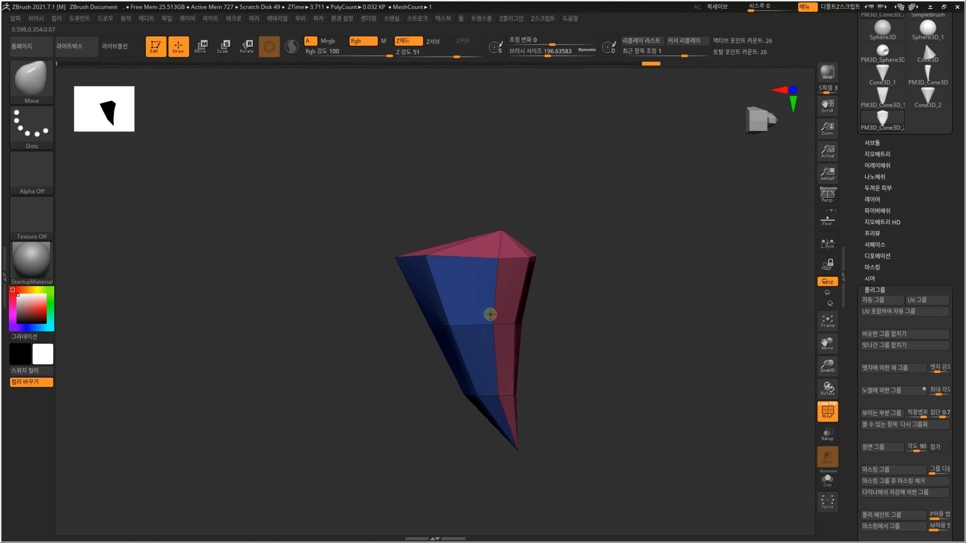
click(491, 314)
drag(590, 295, 526, 274)
drag(439, 259, 509, 263)
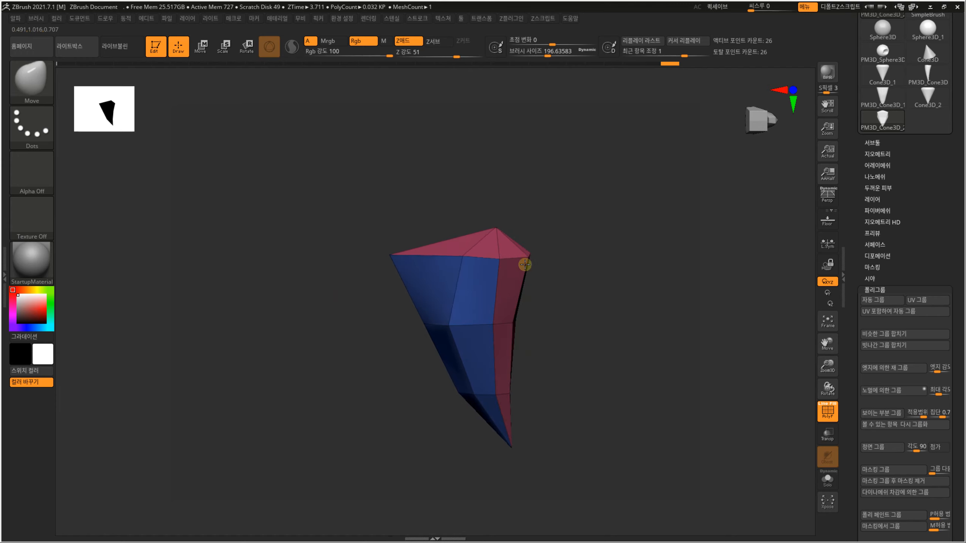
shift+drag(613, 308, 600, 300)
alt+drag(453, 297, 480, 307)
shift+drag(571, 308, 530, 291)
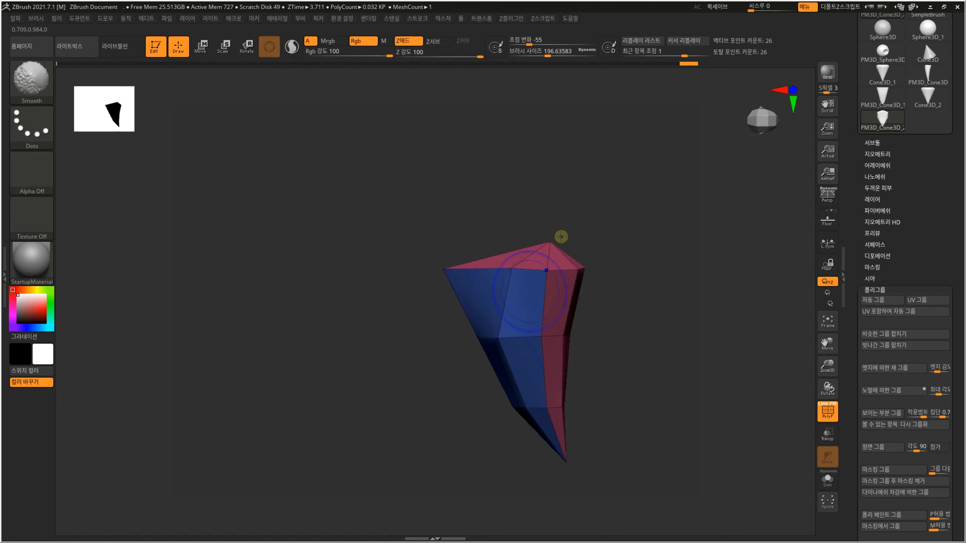
mouse_move(561, 237)
mouse_down()
mouse_move(441, 252)
mouse_move(514, 256)
mouse_up()
Push the tooth's upper front edge inward and adjust its lower ring to slim the side profile
drag(643, 287, 625, 335)
alt+drag(625, 335, 607, 305)
mouse_move(485, 278)
mouse_down()
mouse_move(517, 271)
mouse_move(540, 282)
mouse_up()
drag(514, 344, 538, 341)
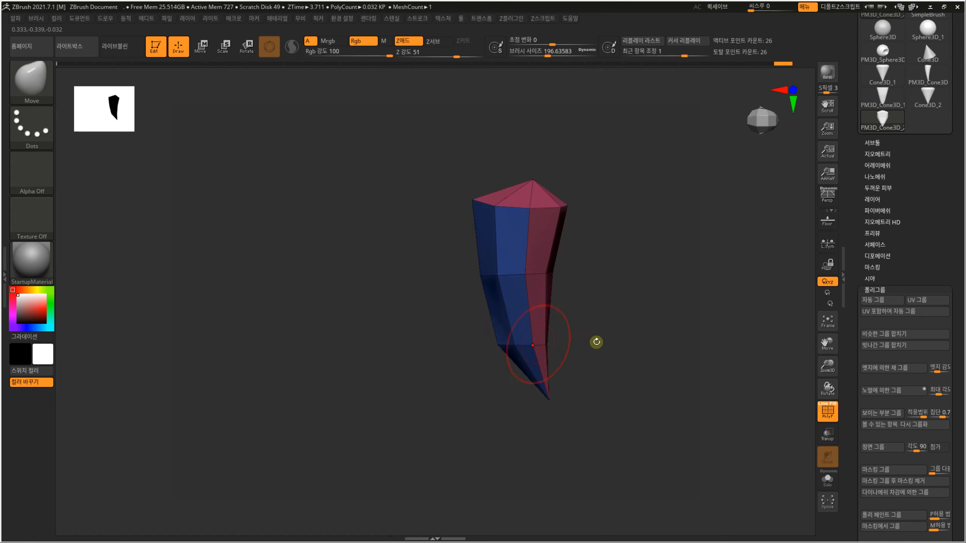
Reduce the Move brush to about 116 and move the middle ring's vertices inward from the front
mouse_move(596, 343)
shift+mouse_down()
mouse_move(539, 358)
mouse_move(503, 345)
mouse_move(526, 325)
mouse_move(506, 324)
shift+mouse_up()
key(s)
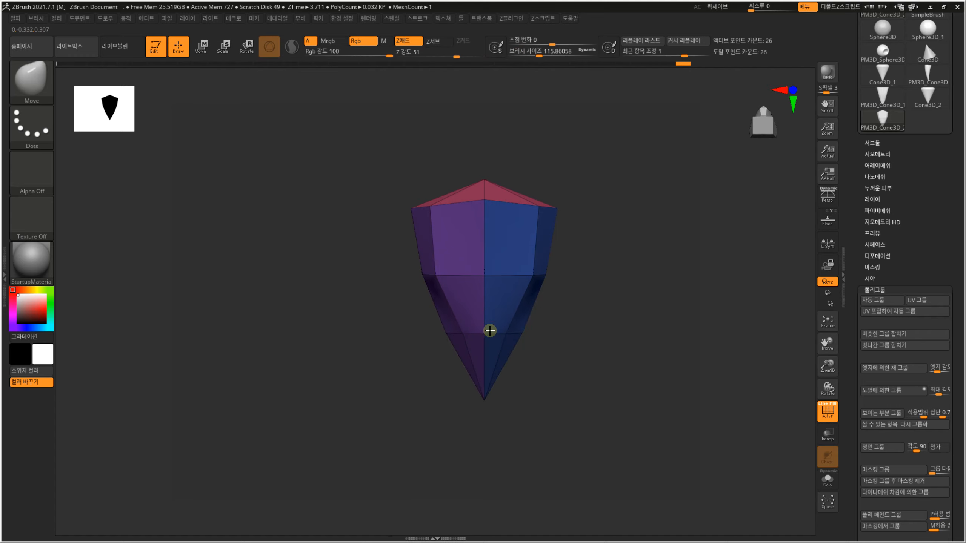
drag(529, 275, 511, 281)
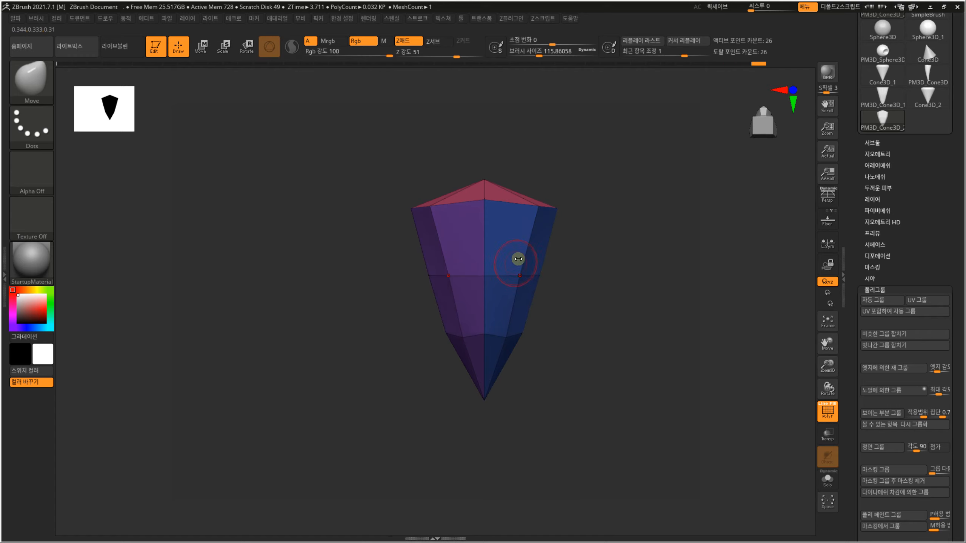
Adjust the tooth's upper rim in side view and push down the peak at the centre of its cap
mouse_move(518, 259)
mouse_down()
mouse_move(547, 215)
mouse_move(485, 205)
mouse_up()
drag(562, 186, 499, 204)
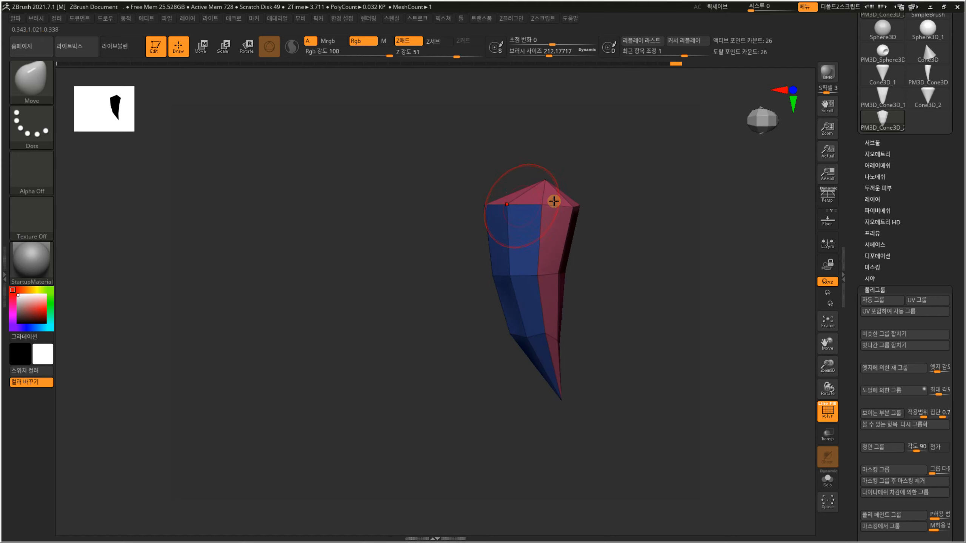
drag(634, 213, 634, 250)
key(s)
drag(545, 190, 537, 190)
shift+click(550, 190)
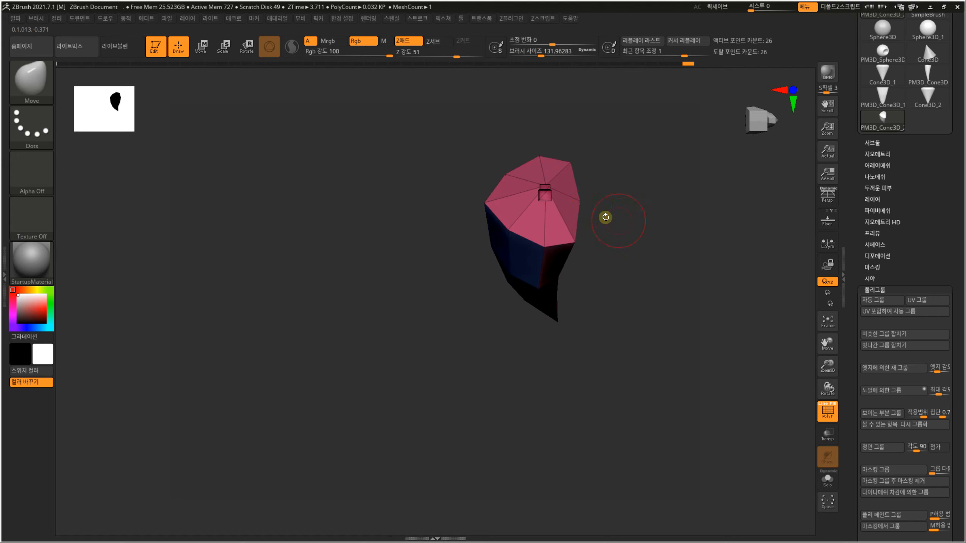
Slim the tooth's body in front view, refining the lower ring with a Move brush of about 101
mouse_move(632, 198)
mouse_down()
mouse_move(598, 205)
mouse_move(617, 192)
mouse_move(645, 294)
mouse_move(582, 284)
mouse_up()
key(s)
key(s)
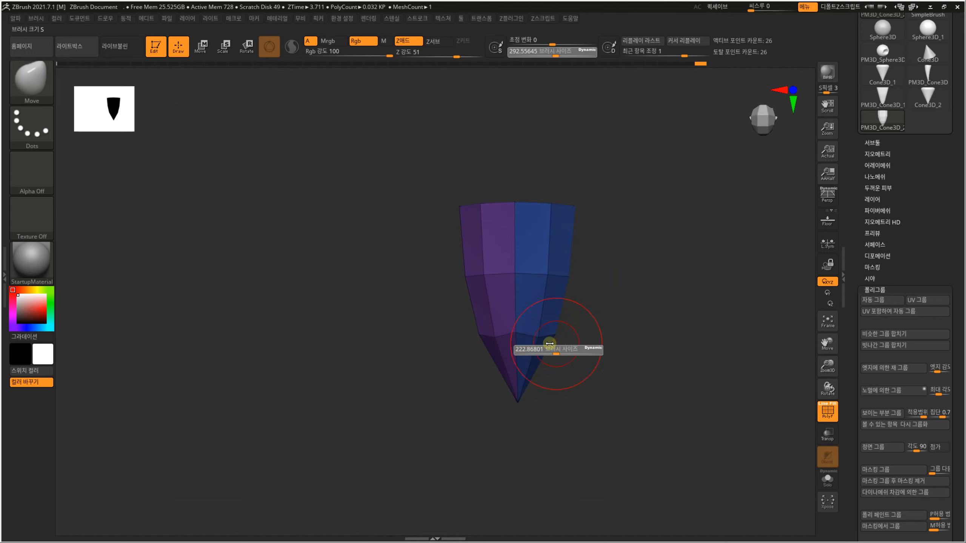
drag(549, 344, 521, 335)
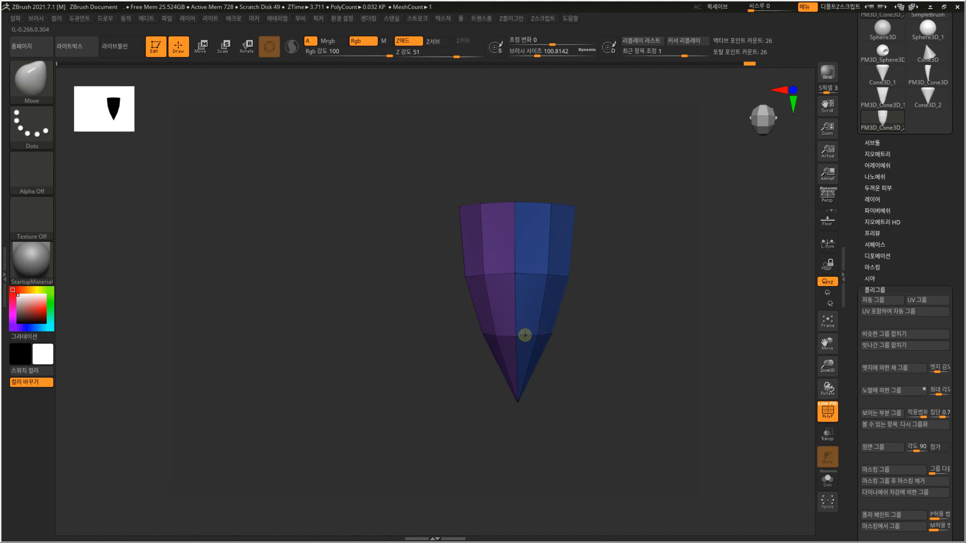
Crease the tooth's edges along its polygroup borders using Crease PG in the geometry settings
drag(601, 323, 617, 299)
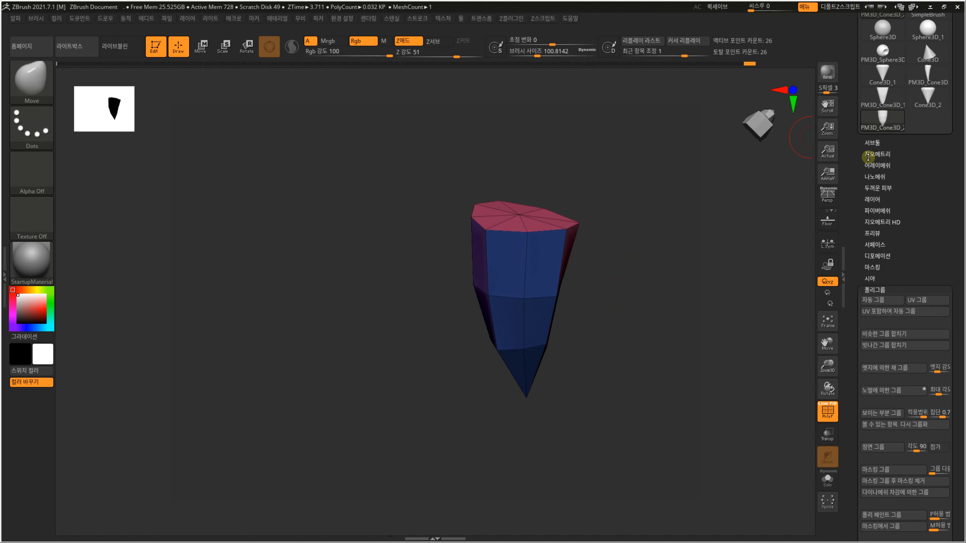
click(875, 154)
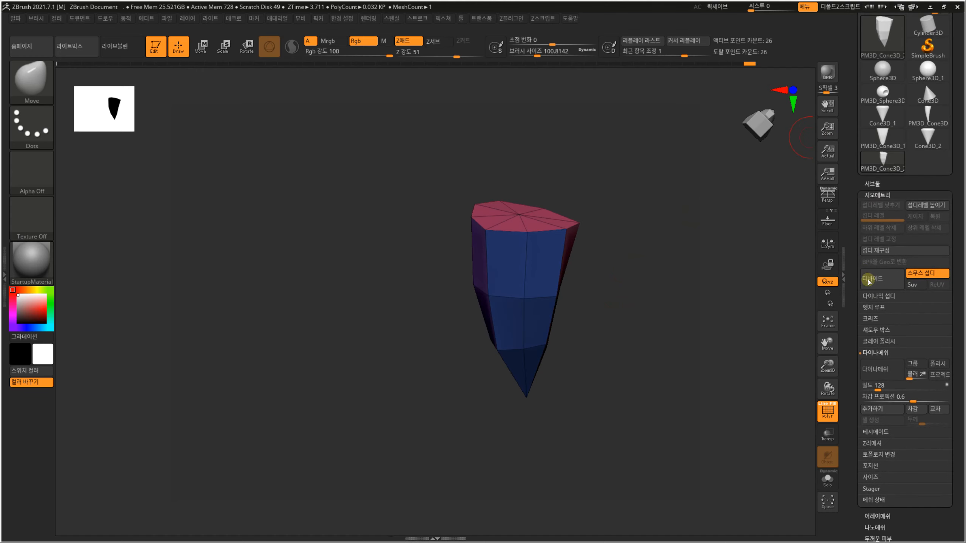
click(873, 323)
drag(708, 300, 725, 286)
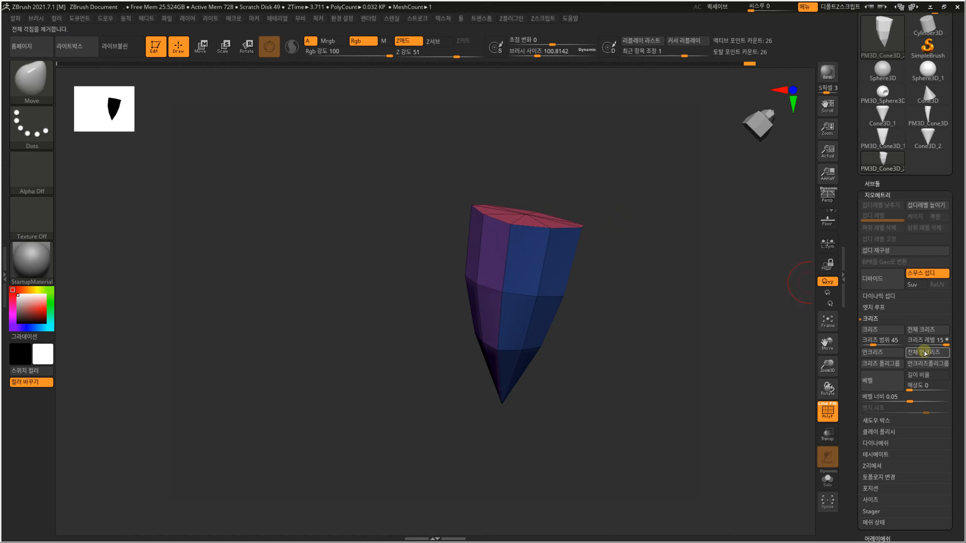
click(894, 365)
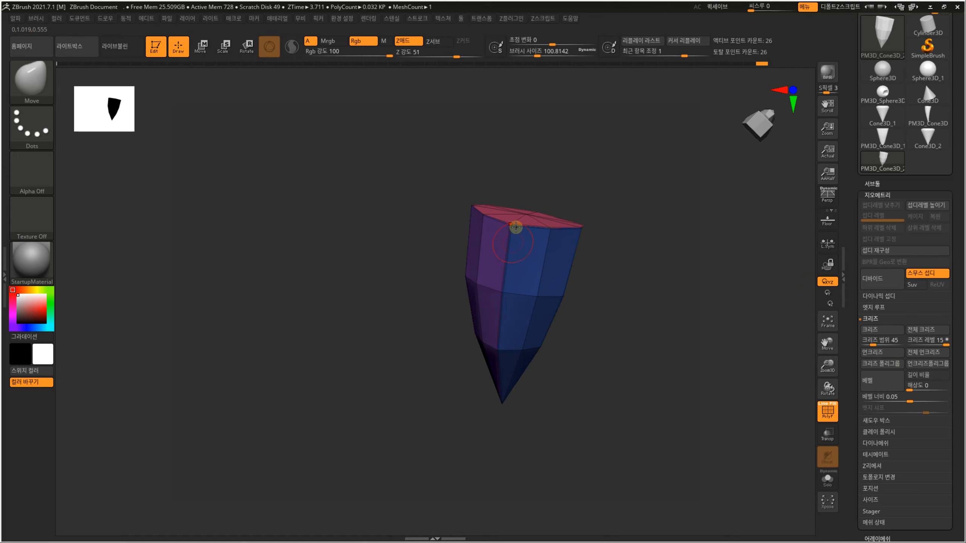
Subdivide the creased tooth three times to subdivision level 4
alt+drag(619, 273, 597, 313)
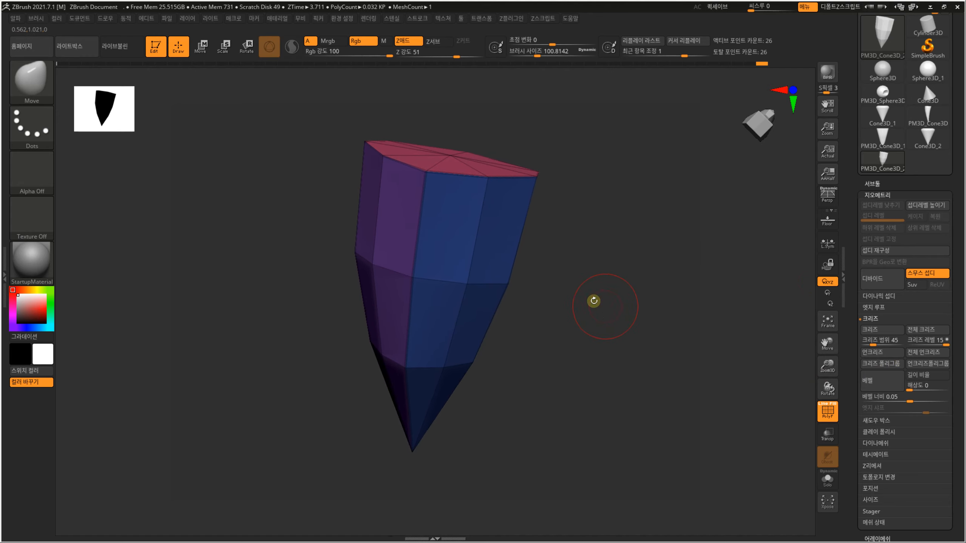
key(ctrl+d)
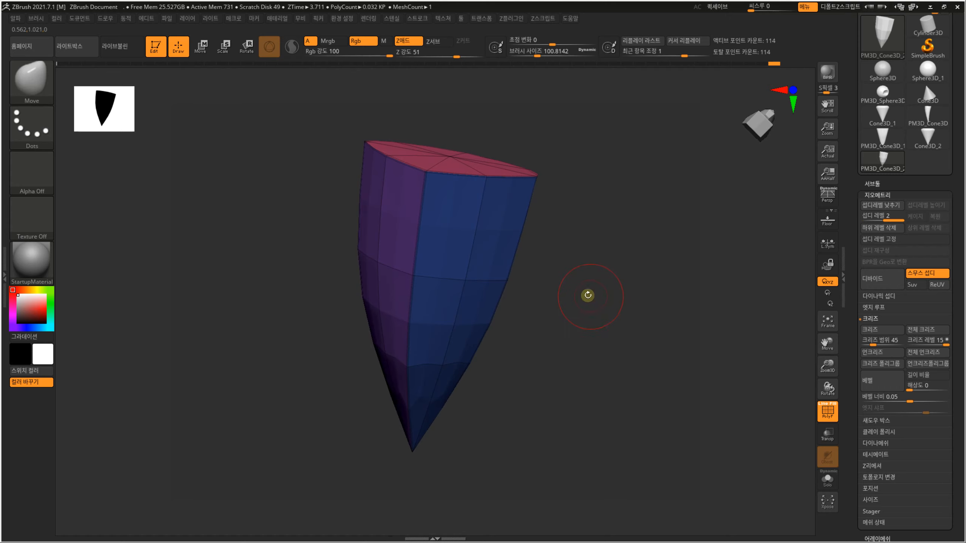
key(ctrl+d)
key(ctrl+d)
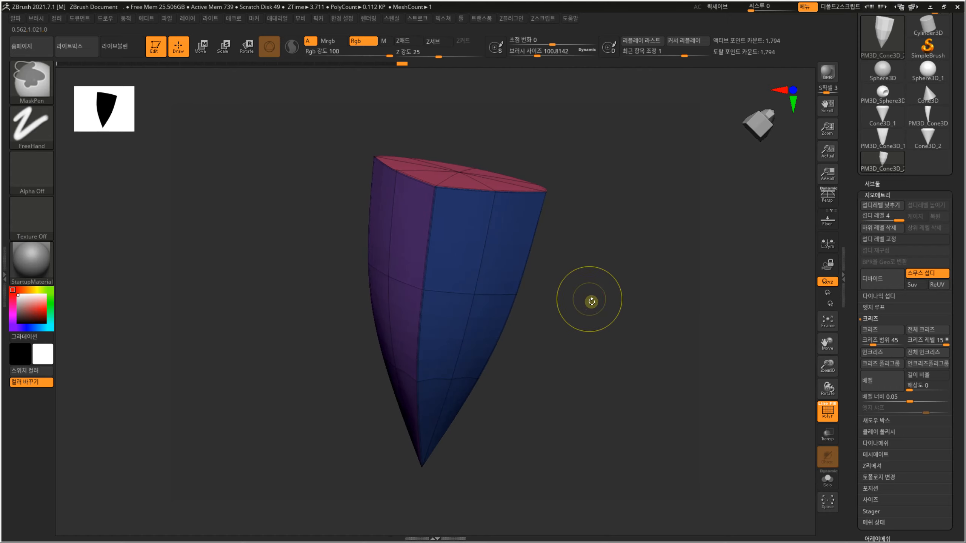
Try two further subdivisions on the creased tooth with the polyframe hidden, and undo both
key(shift+f)
mouse_move(597, 328)
mouse_down()
mouse_move(589, 322)
mouse_move(610, 298)
mouse_move(592, 269)
mouse_move(606, 313)
mouse_move(657, 339)
mouse_move(651, 360)
mouse_move(634, 343)
mouse_up()
key(ctrl+d)
mouse_move(636, 272)
mouse_down()
mouse_move(599, 326)
mouse_move(632, 326)
mouse_move(586, 322)
mouse_move(623, 322)
mouse_move(598, 313)
mouse_move(601, 296)
mouse_up()
key(ctrl+d)
key(ctrl+z)
key(ctrl+z)
key(shift+f)
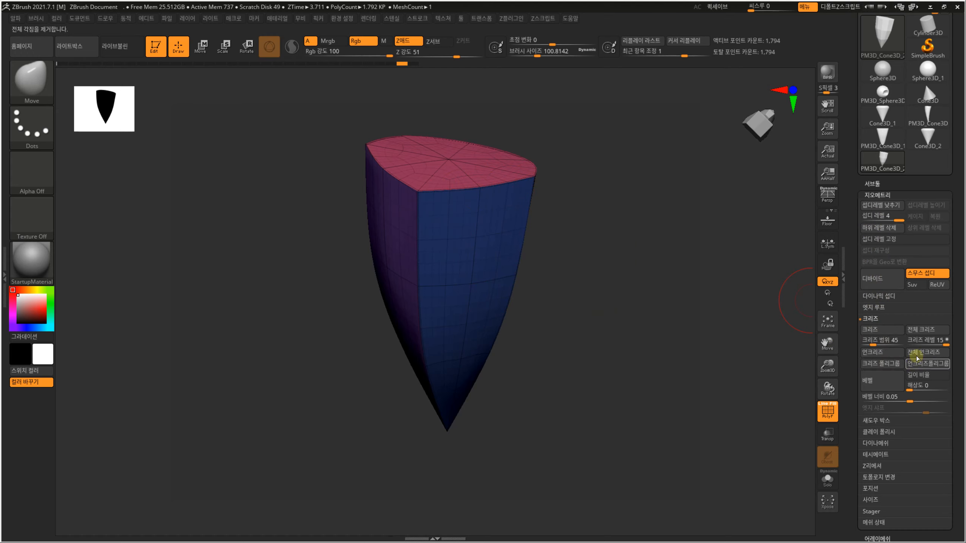
Remove all creases from the tooth, subdivide it twice to level 6, and inspect the softened edges without the polyframe
click(916, 330)
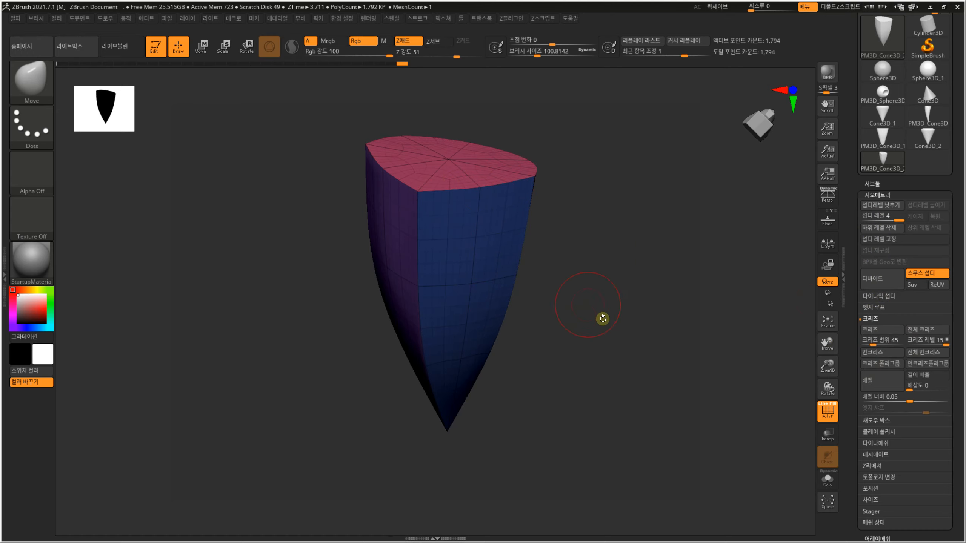
drag(602, 319, 511, 237)
drag(589, 280, 601, 269)
key(ctrl+d)
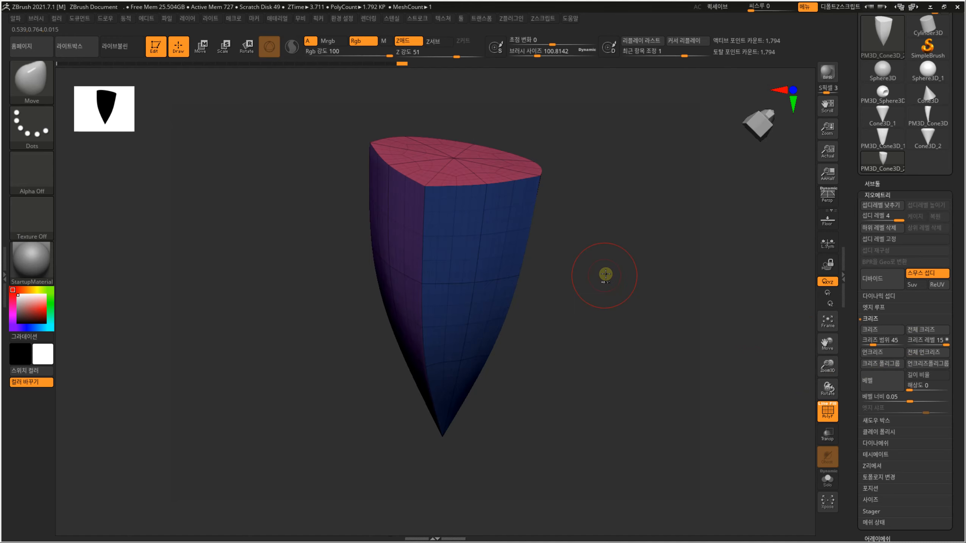
key(ctrl+d)
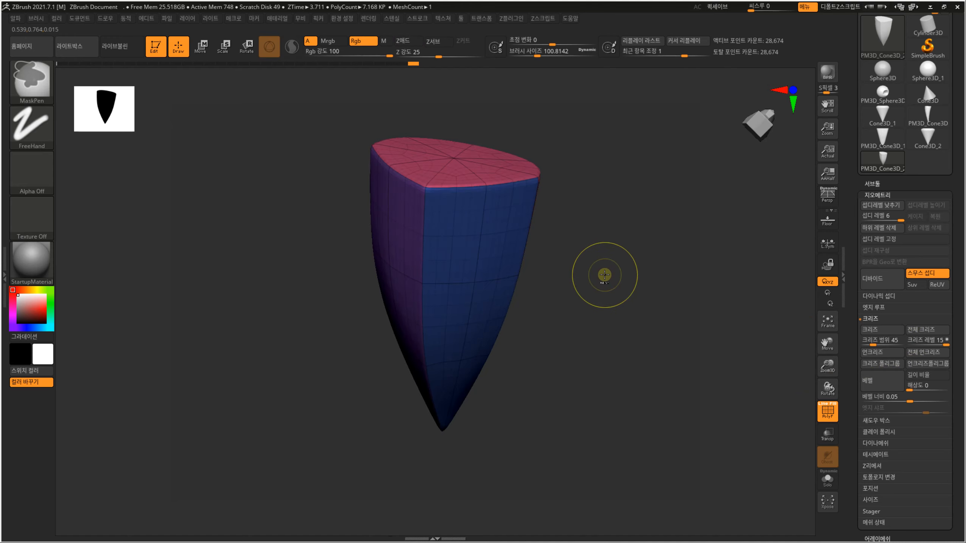
key(shift+f)
mouse_move(589, 315)
shift+mouse_down()
mouse_move(604, 318)
mouse_move(563, 296)
mouse_move(589, 220)
mouse_move(585, 274)
mouse_move(601, 270)
mouse_move(567, 267)
mouse_move(533, 282)
mouse_move(580, 263)
mouse_move(572, 273)
mouse_move(615, 278)
mouse_move(595, 267)
mouse_move(584, 340)
mouse_move(606, 289)
mouse_move(606, 364)
mouse_move(606, 338)
mouse_move(622, 343)
mouse_move(603, 334)
shift+mouse_up()
key(shift+f)
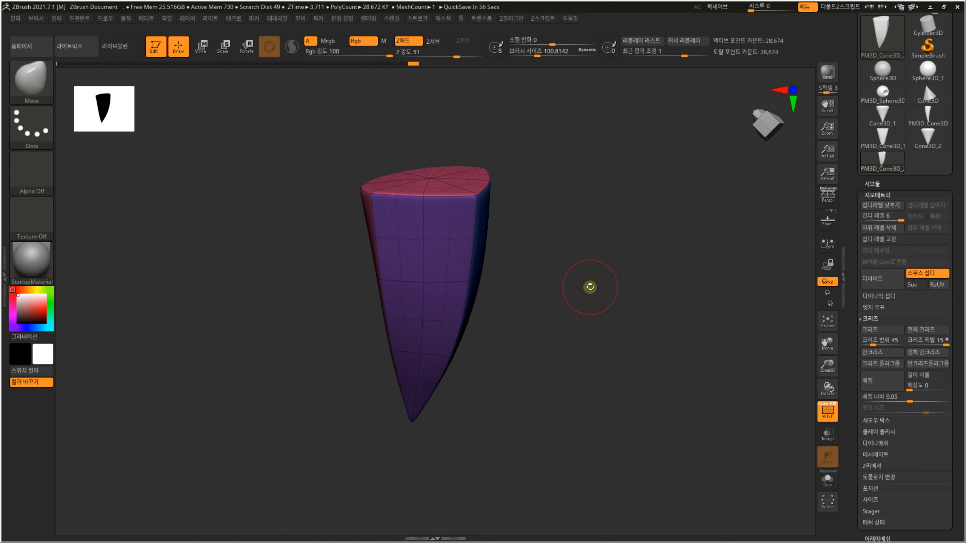
Undo the subdivisions back to the undivided low-poly tooth
key(ctrl)
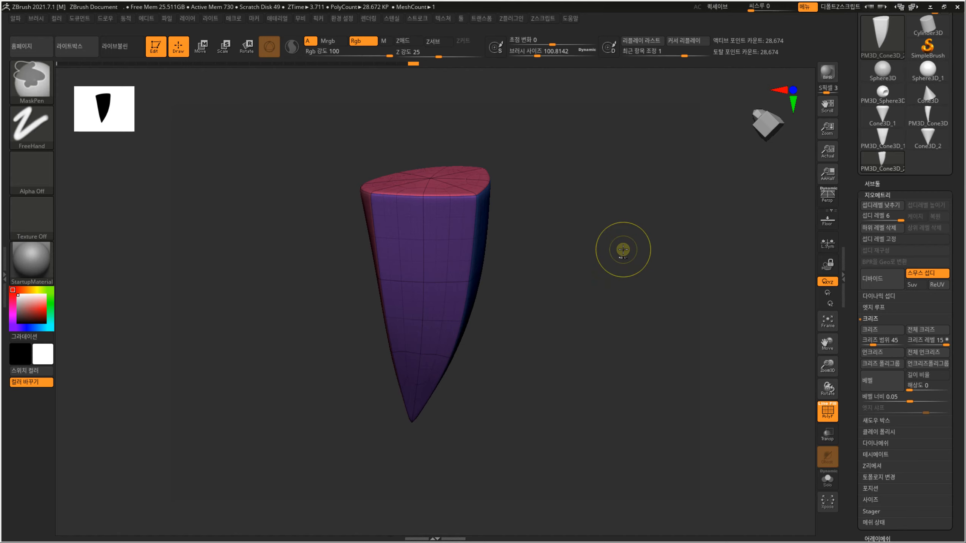
key(shift+d)
key(shift+d)
key(shift+d)
key(shift+d)
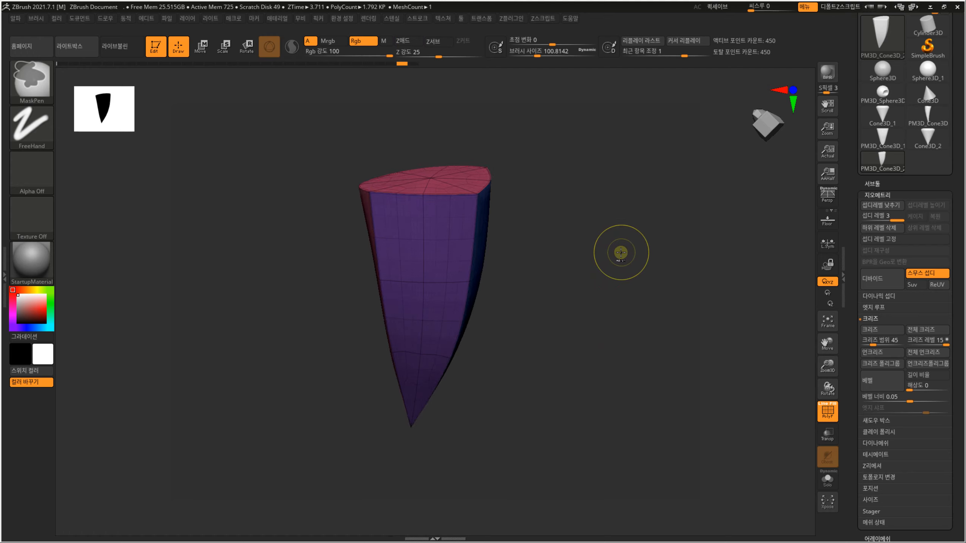
key(shift+d)
mouse_move(623, 289)
shift+mouse_down()
mouse_move(606, 327)
mouse_move(615, 274)
mouse_move(621, 286)
shift+mouse_up()
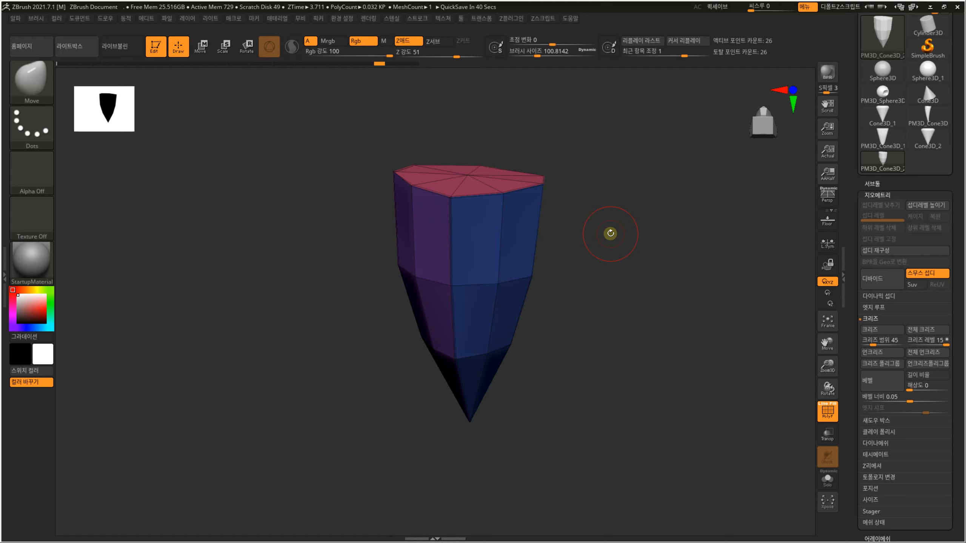
key(f)
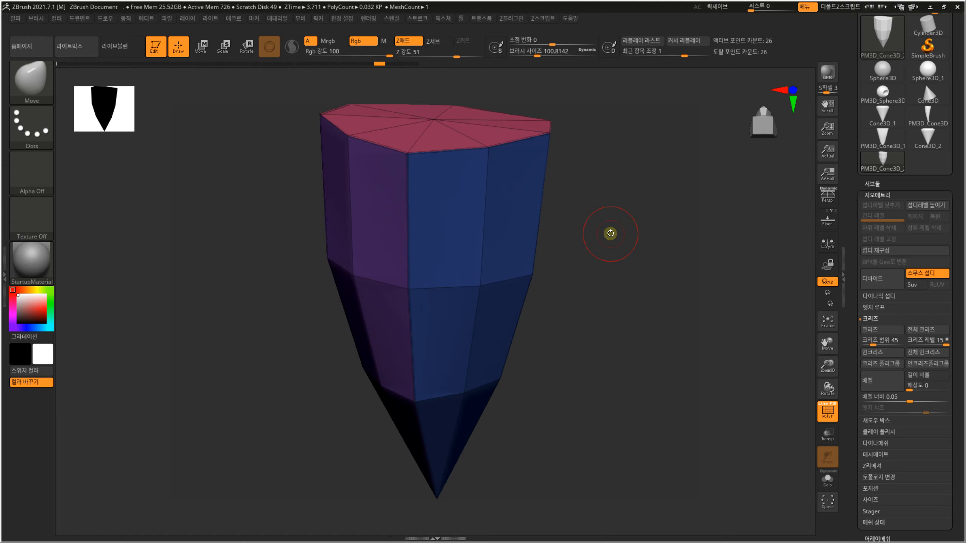
ctrl+right_drag(647, 256, 633, 252)
drag(633, 252, 629, 242)
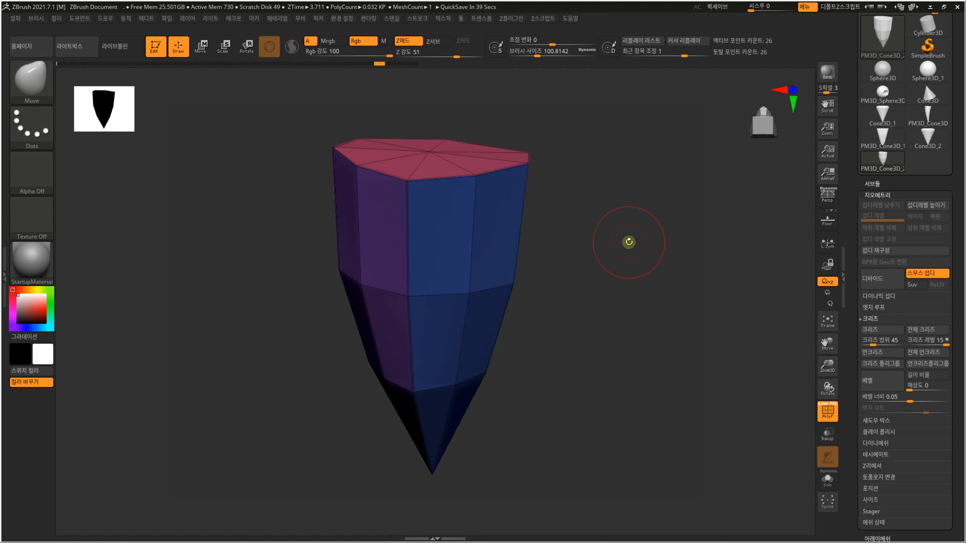
Switch to Photoshop and handwrite a circled "질문" with a short dash on each side, below the creature sketch
key(super)
click(431, 533)
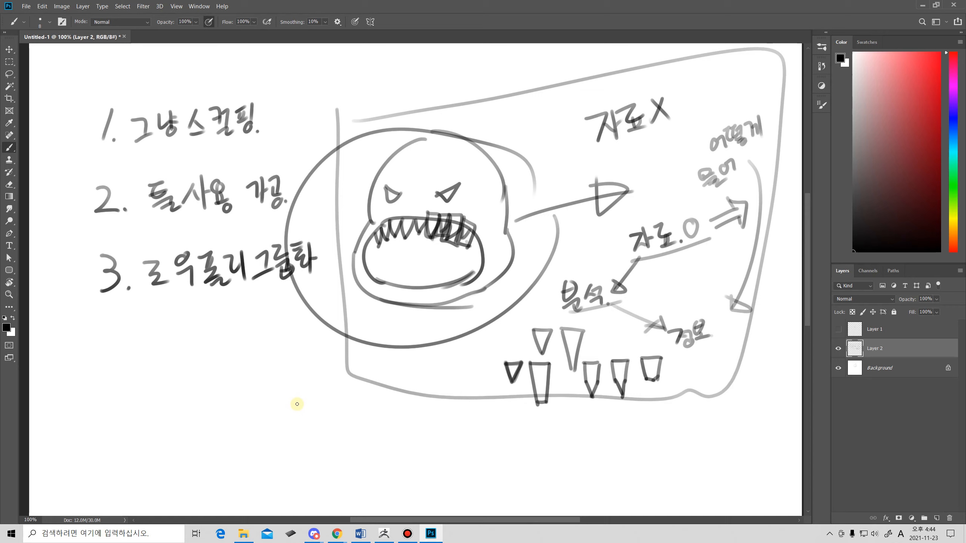
mouse_move(292, 403)
mouse_down()
mouse_move(302, 424)
mouse_move(328, 397)
mouse_move(344, 426)
mouse_move(317, 438)
mouse_move(332, 371)
mouse_up()
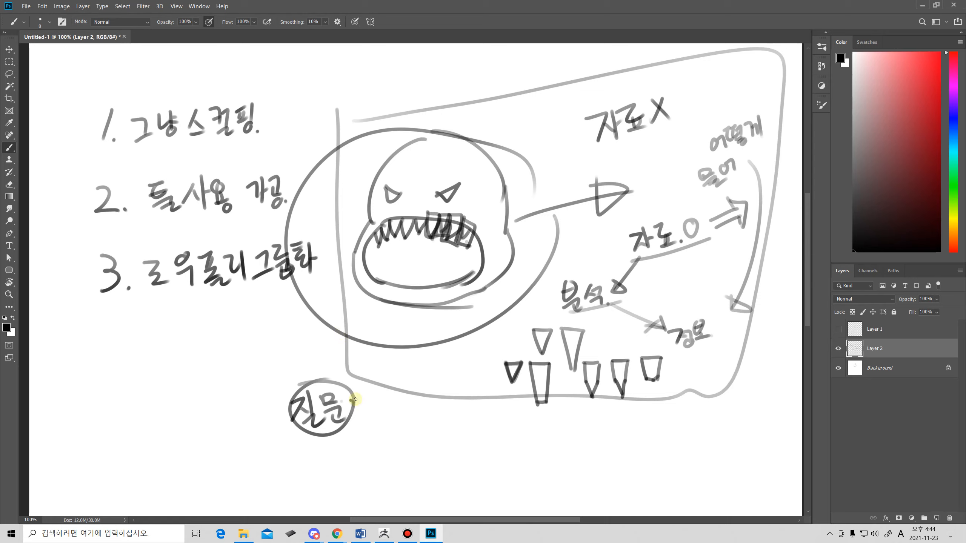
drag(350, 401, 363, 397)
drag(281, 419, 289, 415)
Return to ZBrush, show the PM3D_Cone3D_1 and PM3D_Cone3D teeth in turn, and examine the latter without the polyframe
click(385, 534)
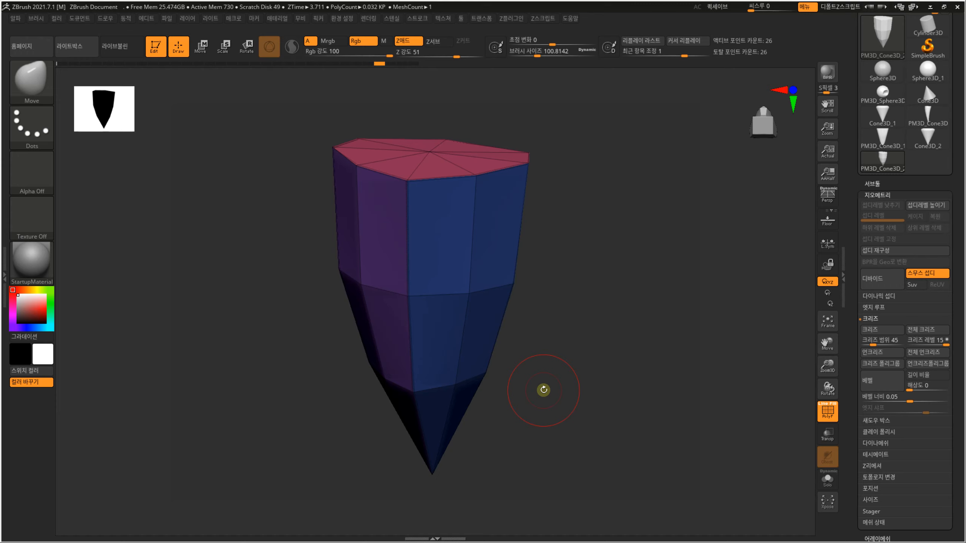
click(889, 136)
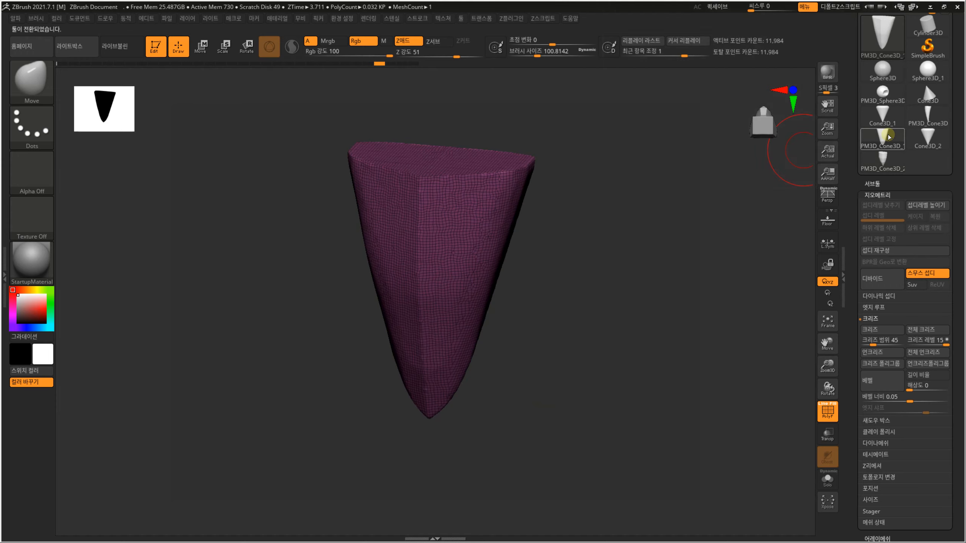
click(928, 115)
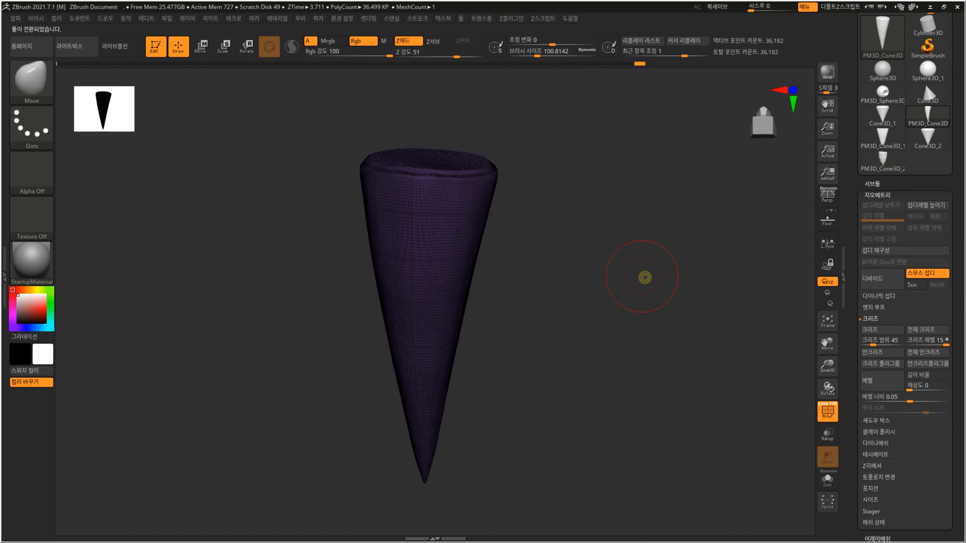
key(shift+f)
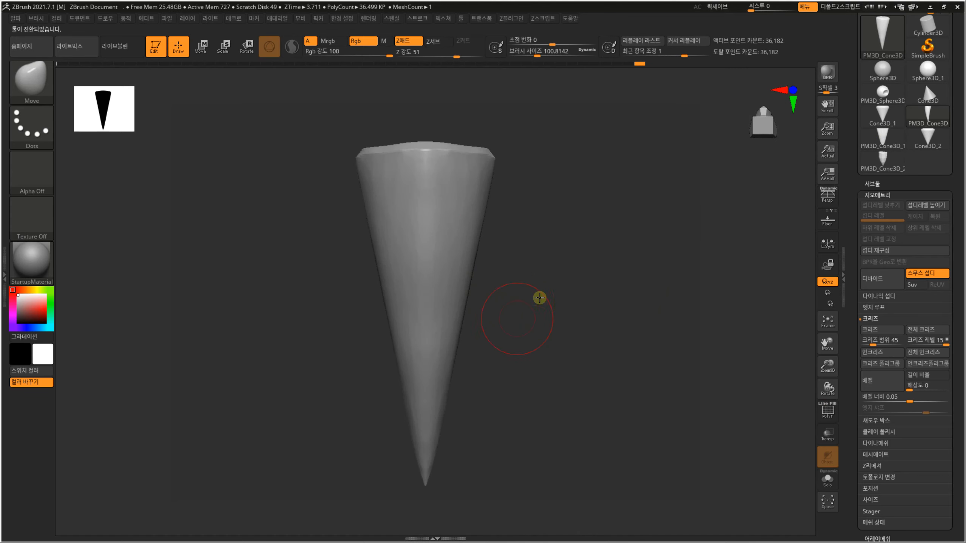
drag(539, 297, 584, 308)
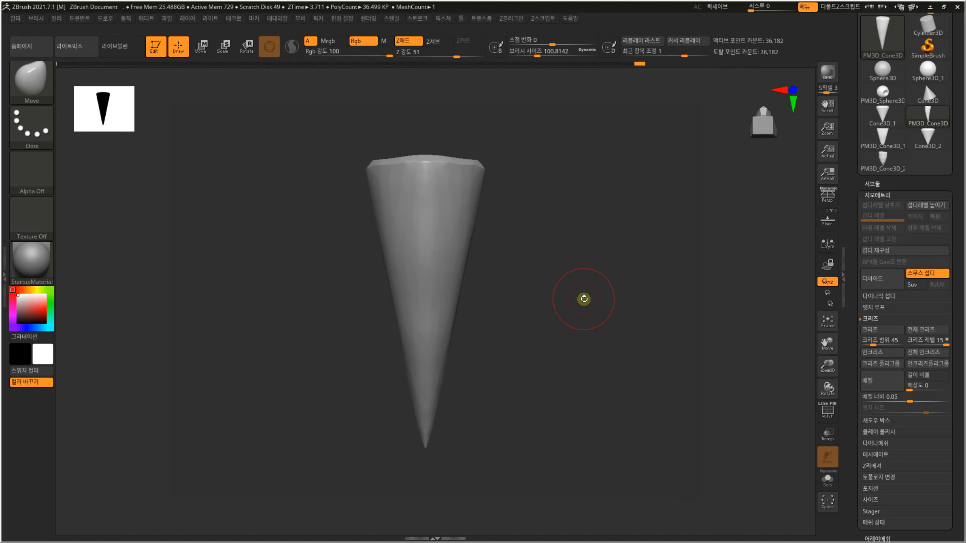
mouse_move(589, 287)
mouse_down()
mouse_move(578, 304)
mouse_move(530, 293)
mouse_move(589, 306)
mouse_up()
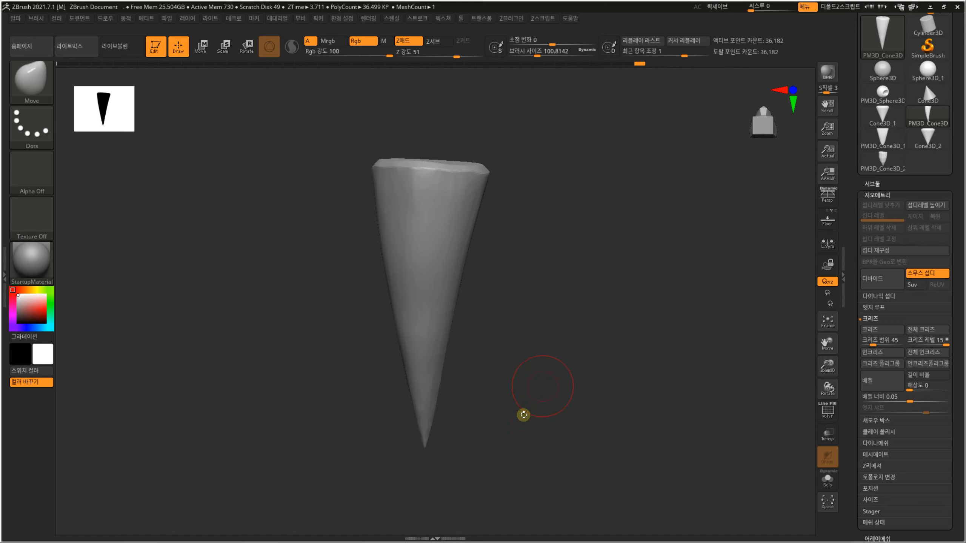
Switch to Photoshop to review the handwritten notes on tooth-making methods
key(super)
click(432, 536)
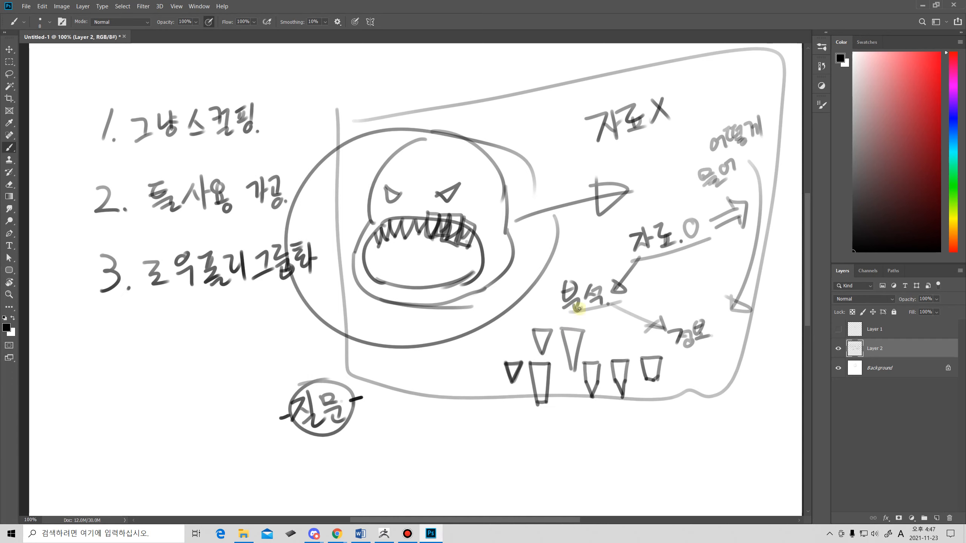